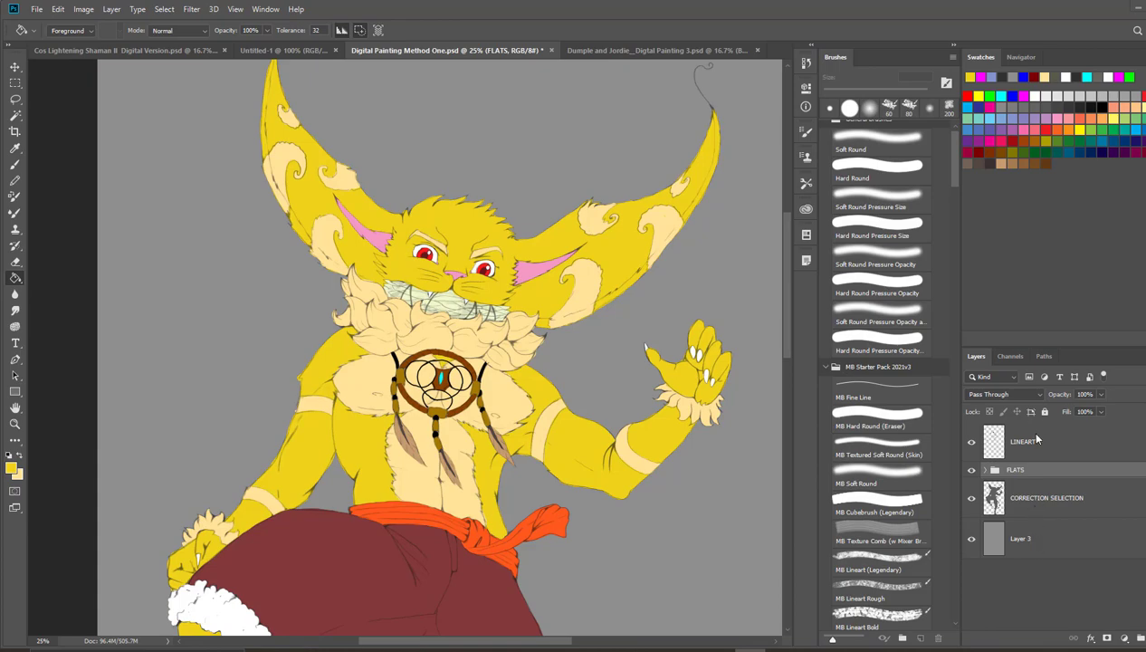
Step: Examine the flat-coloured character from the ears down to the legs, with and without the grey Layer 3 background
click(972, 542)
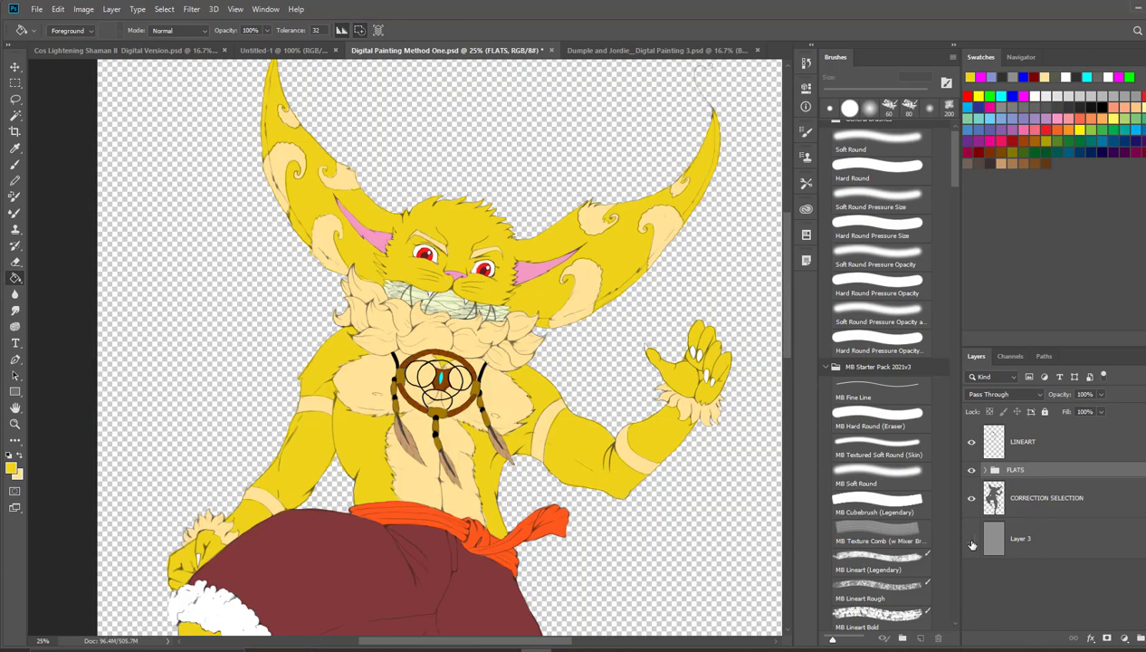
click(972, 541)
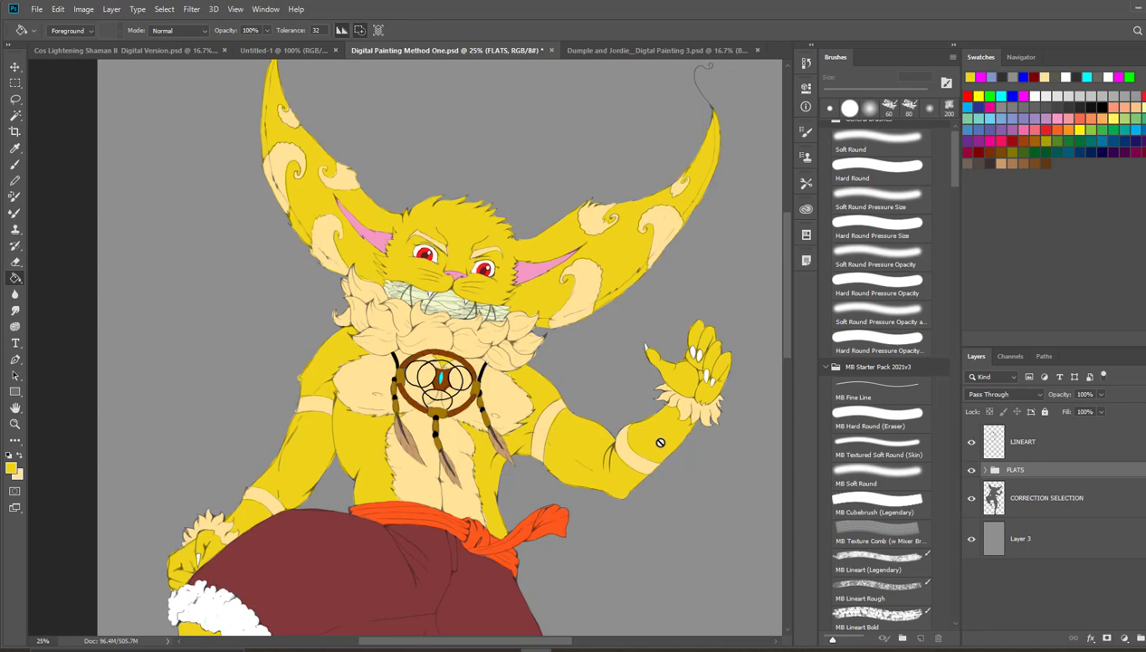
key(ctrl+z)
key(ctrl+z)
key(ctrl+z)
key(ctrl+z)
key(ctrl+z)
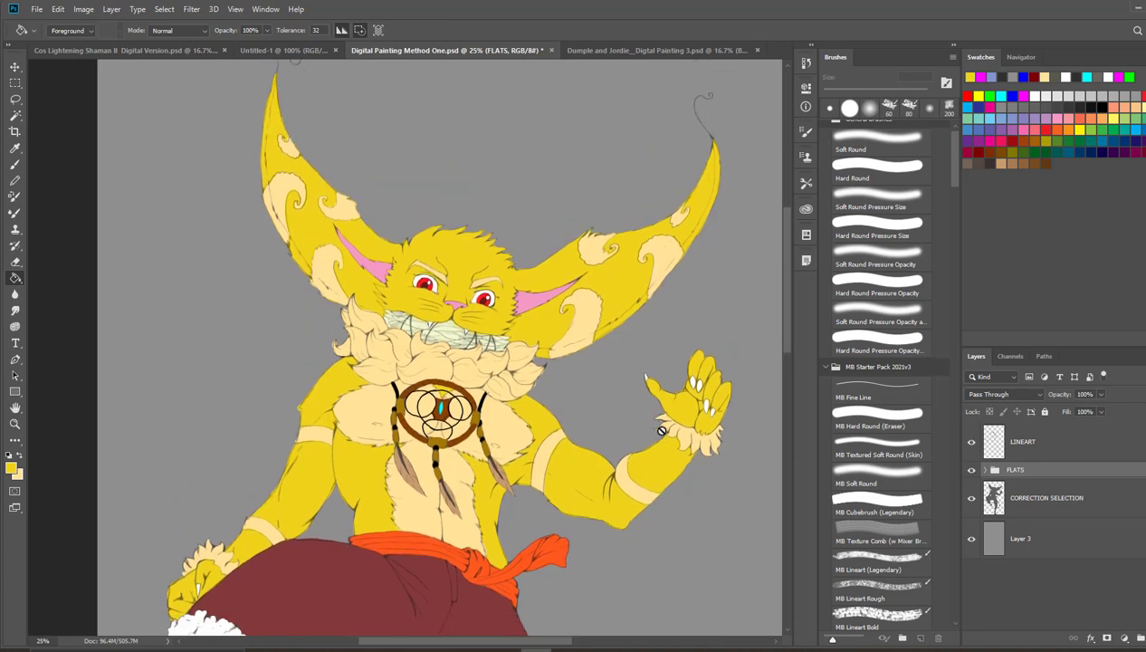
scroll(661, 431, down, 5)
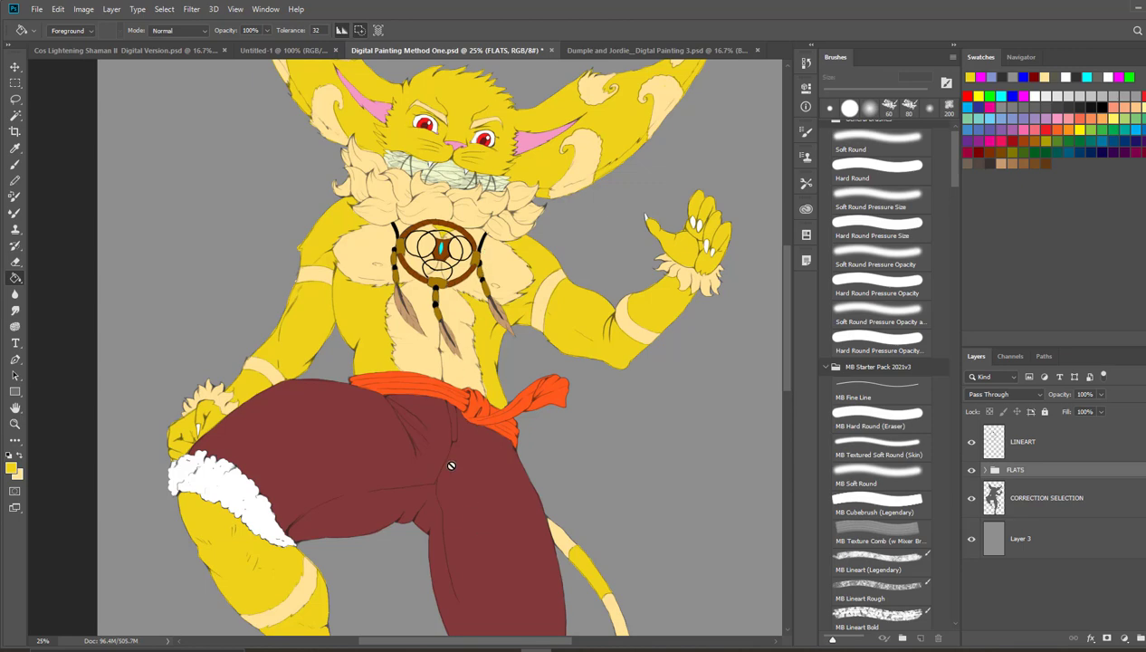
scroll(462, 461, down, 2)
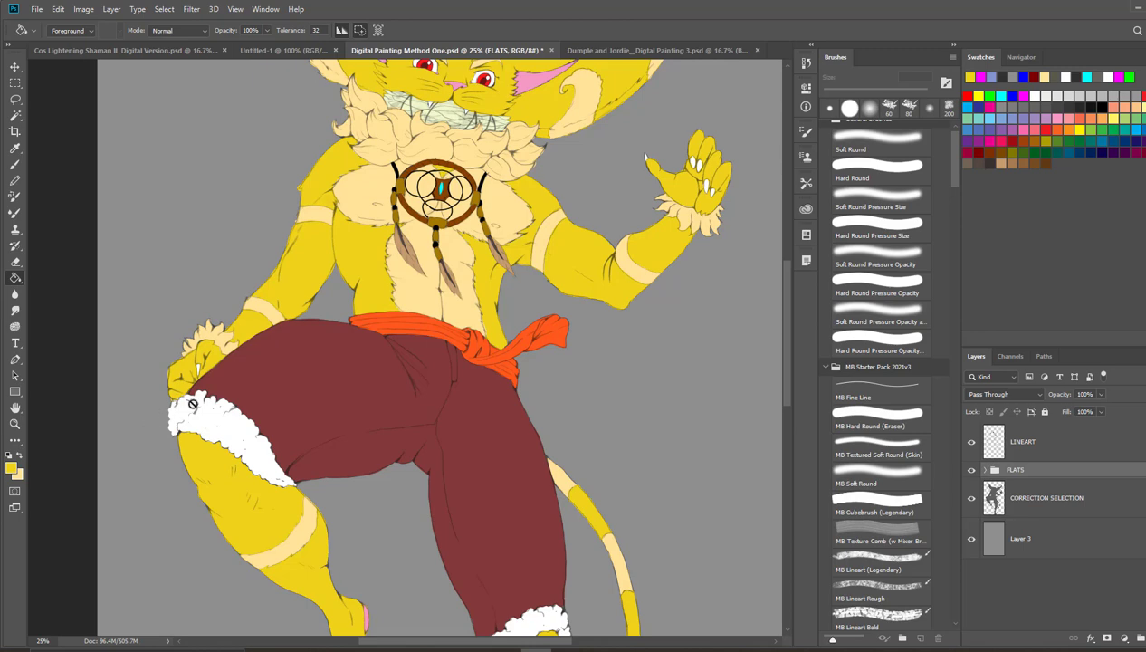
scroll(162, 445, down, 3)
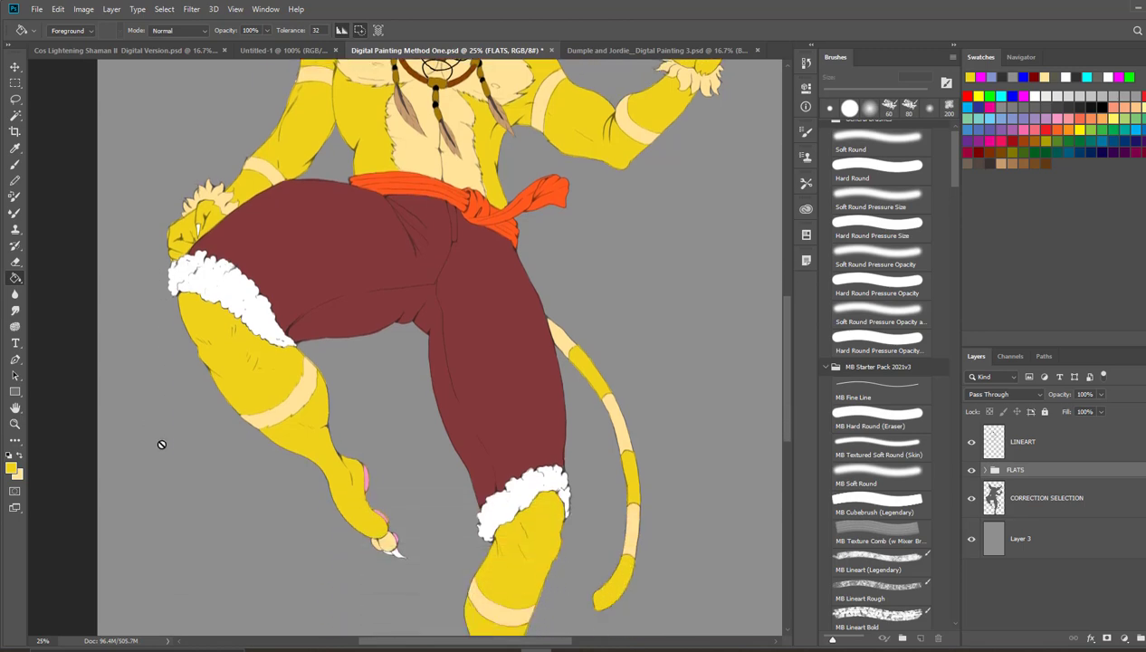
scroll(161, 445, up, 2)
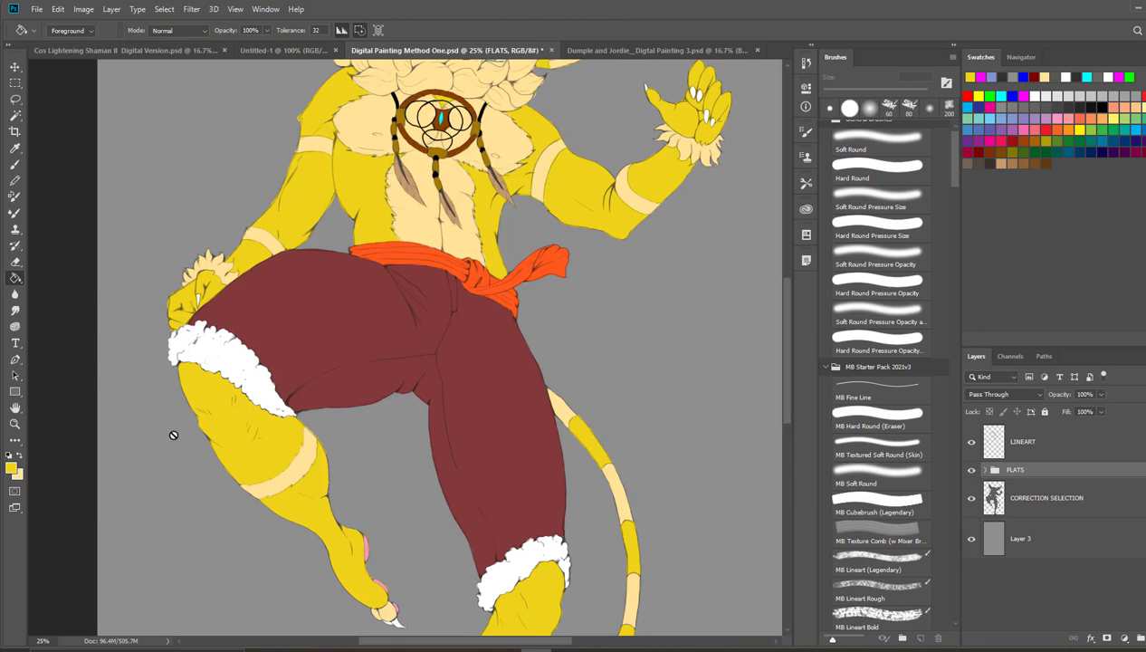
scroll(173, 435, up, 2)
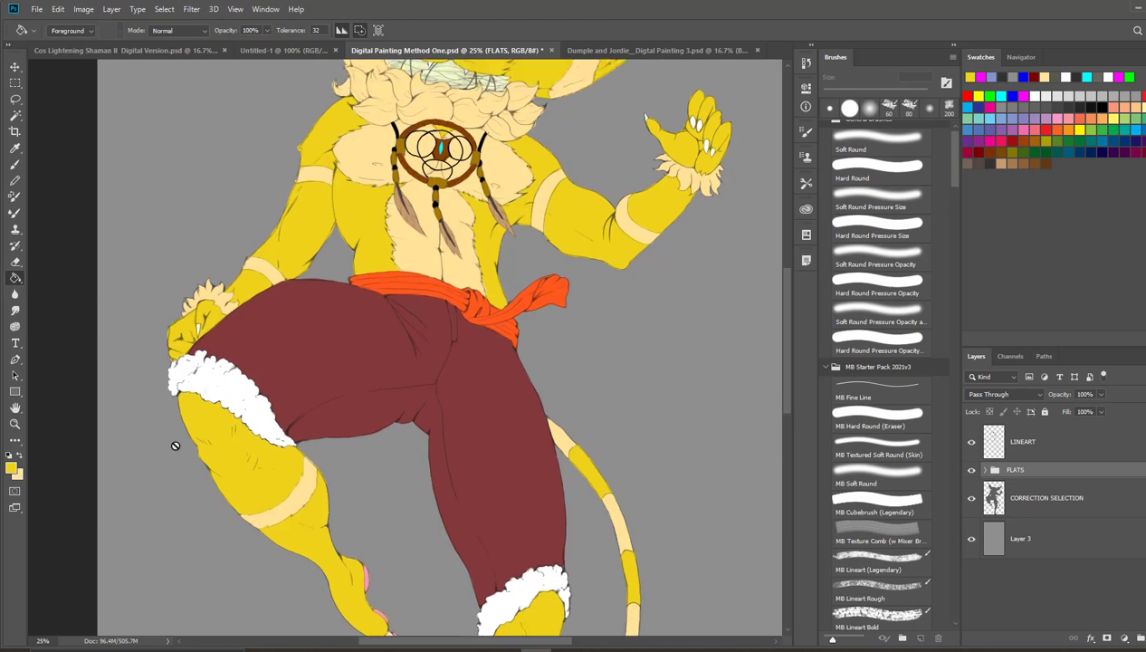
scroll(178, 443, up, 1)
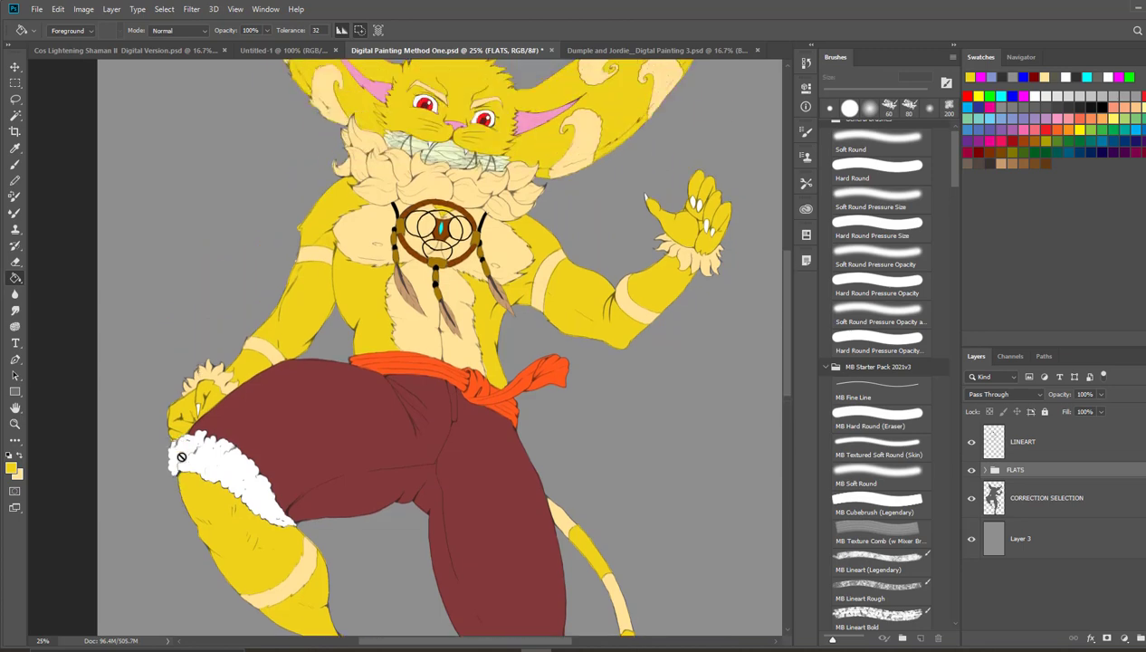
scroll(198, 468, down, 3)
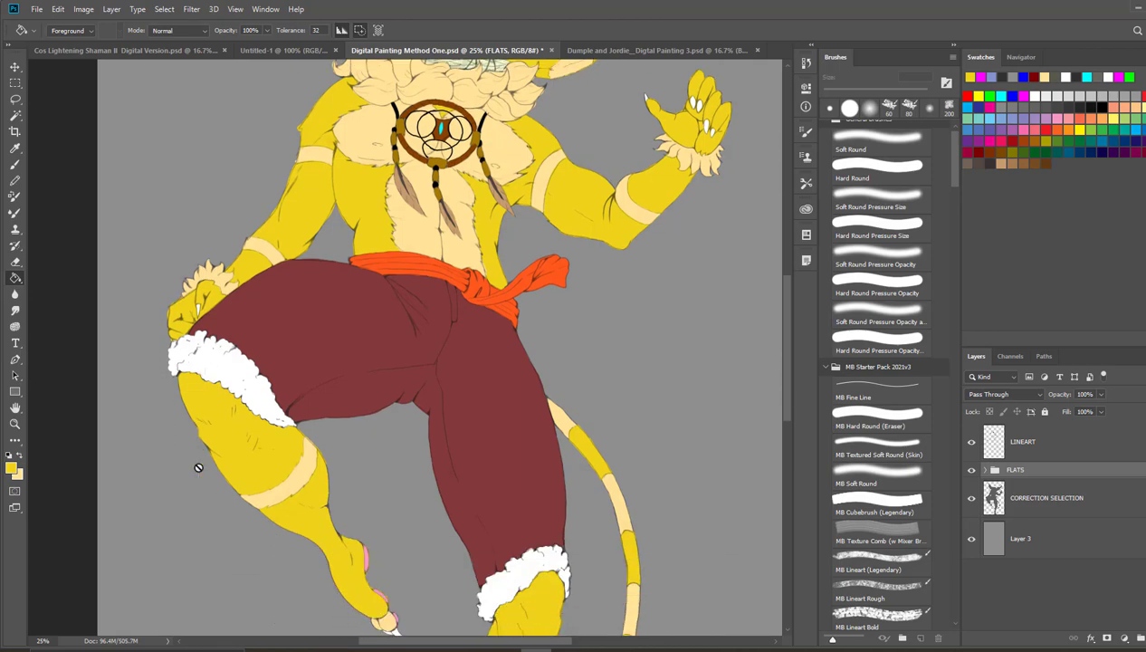
Step: Compare the artwork with the LINEART layer and the FLATS group each hidden and shown again
click(967, 538)
click(967, 537)
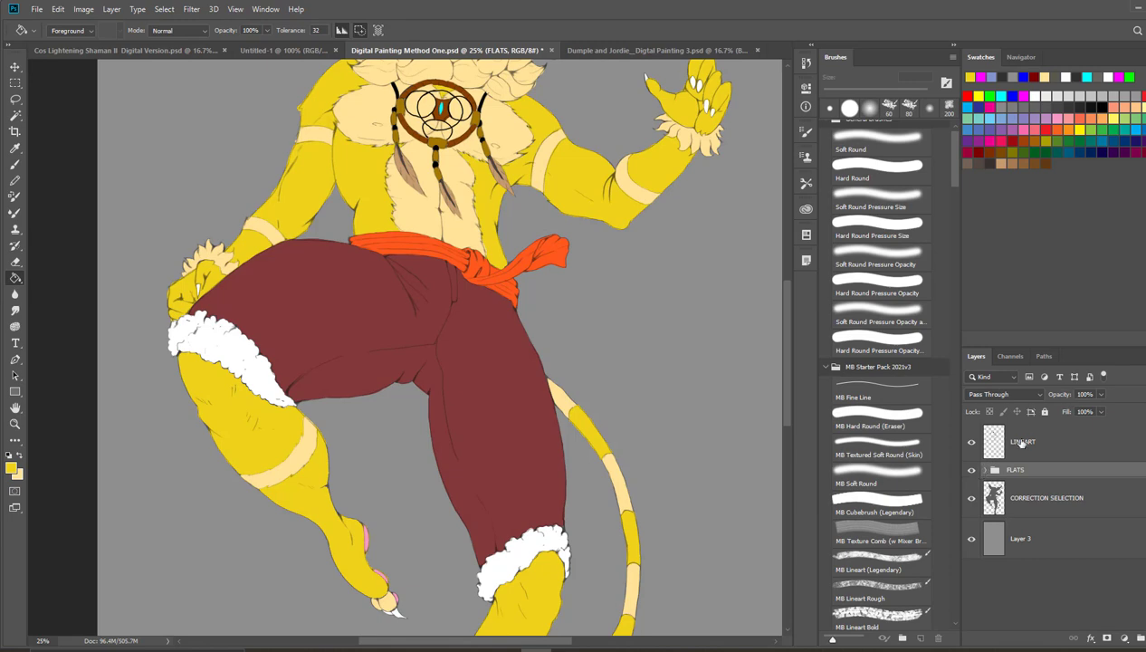
click(963, 441)
click(963, 441)
click(963, 441)
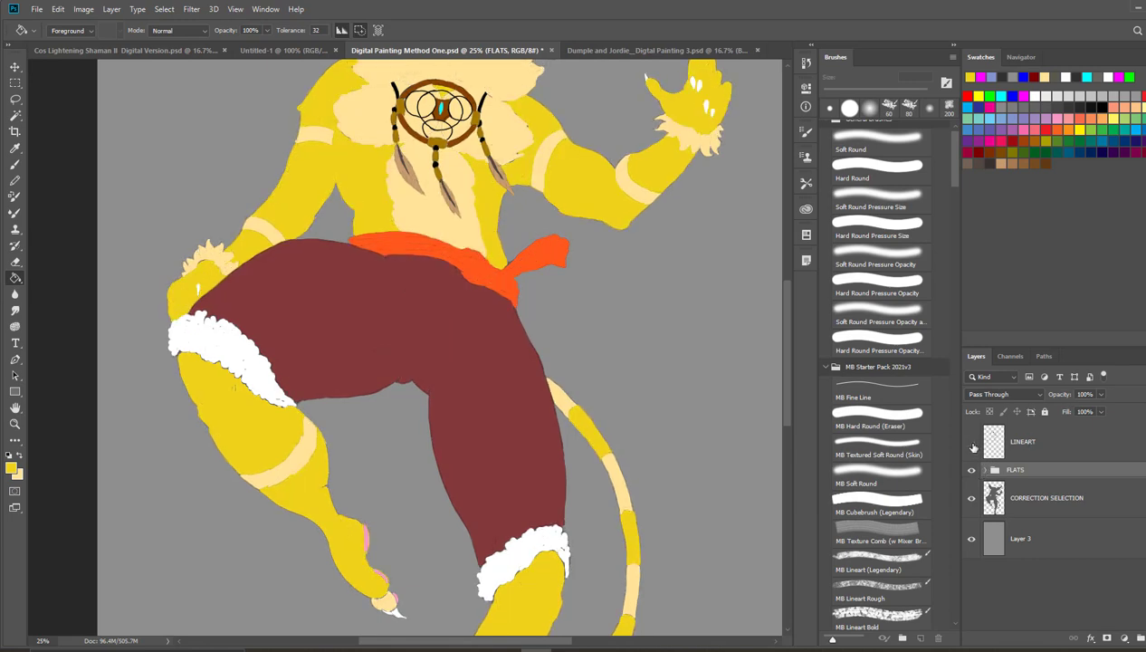
click(963, 440)
scroll(692, 332, up, 5)
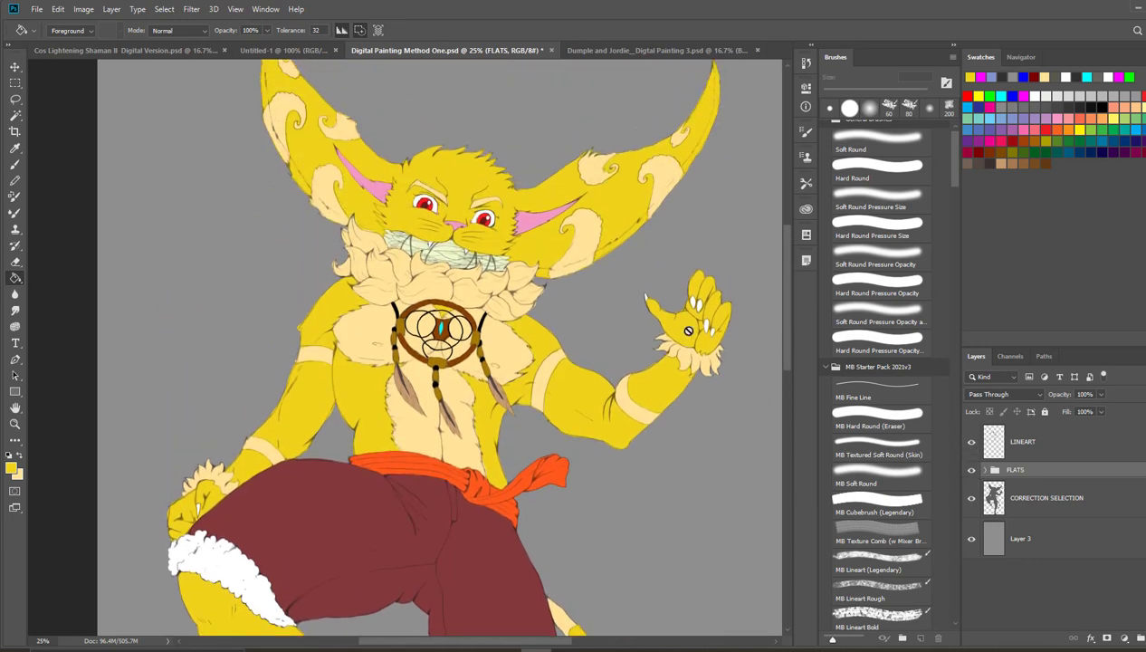
scroll(688, 330, down, 3)
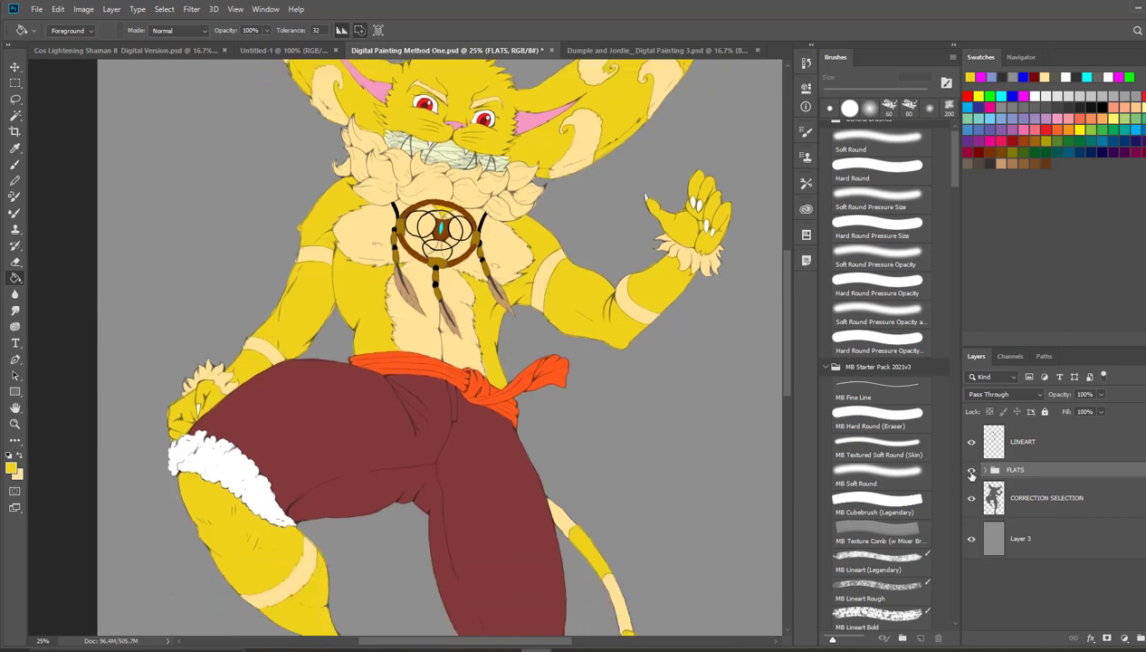
click(971, 470)
click(971, 471)
click(972, 471)
click(971, 471)
Step: Select the CORRECTION SELECTION layer and hide it
click(1069, 504)
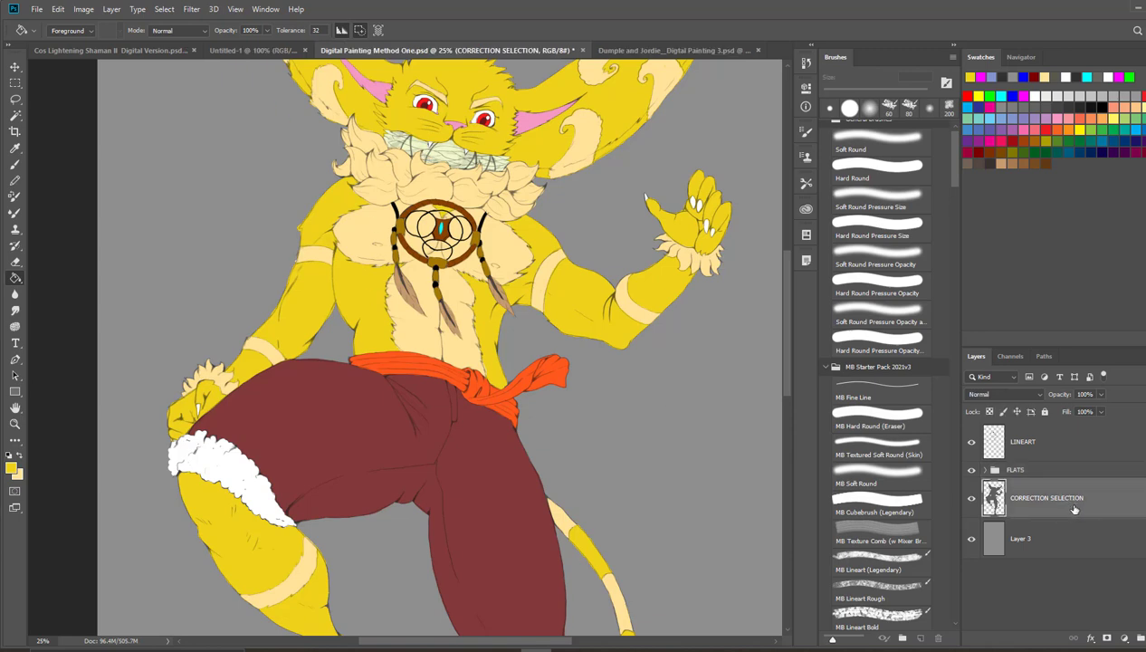
scroll(582, 346, down, 2)
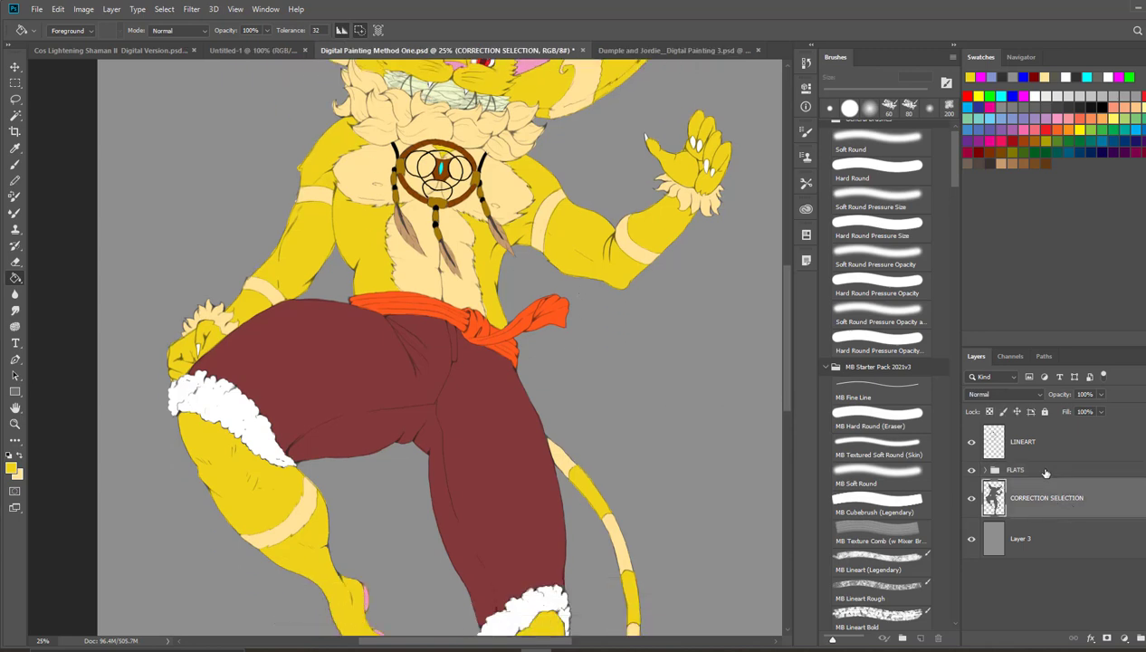
click(15, 424)
click(72, 30)
click(499, 312)
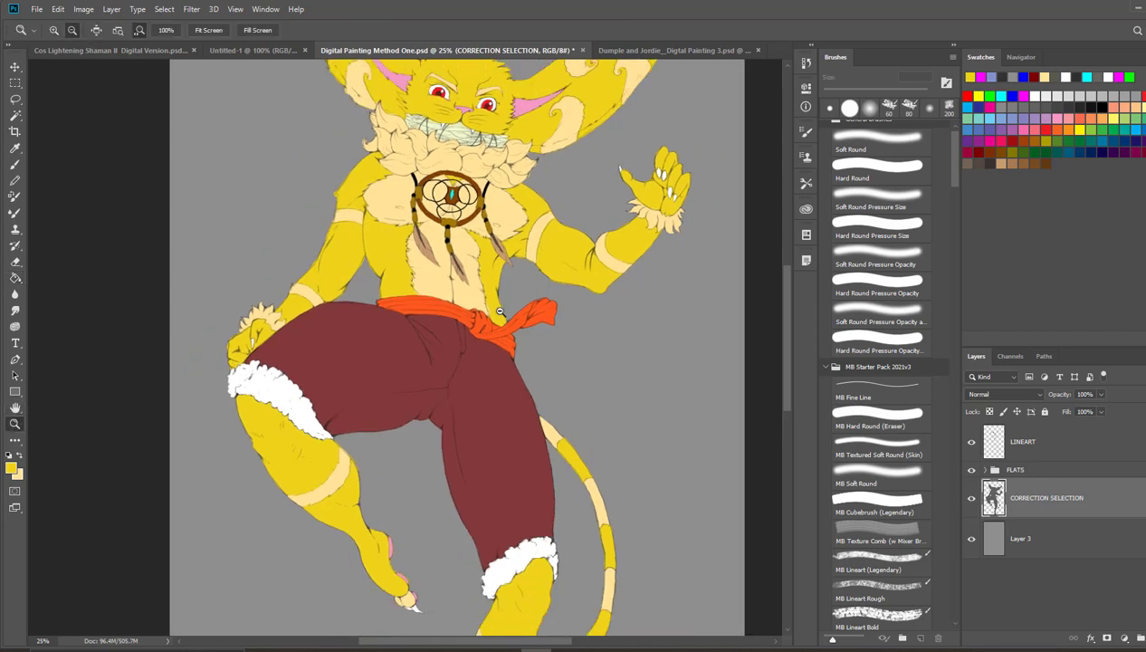
click(499, 311)
scroll(430, 373, down, 1)
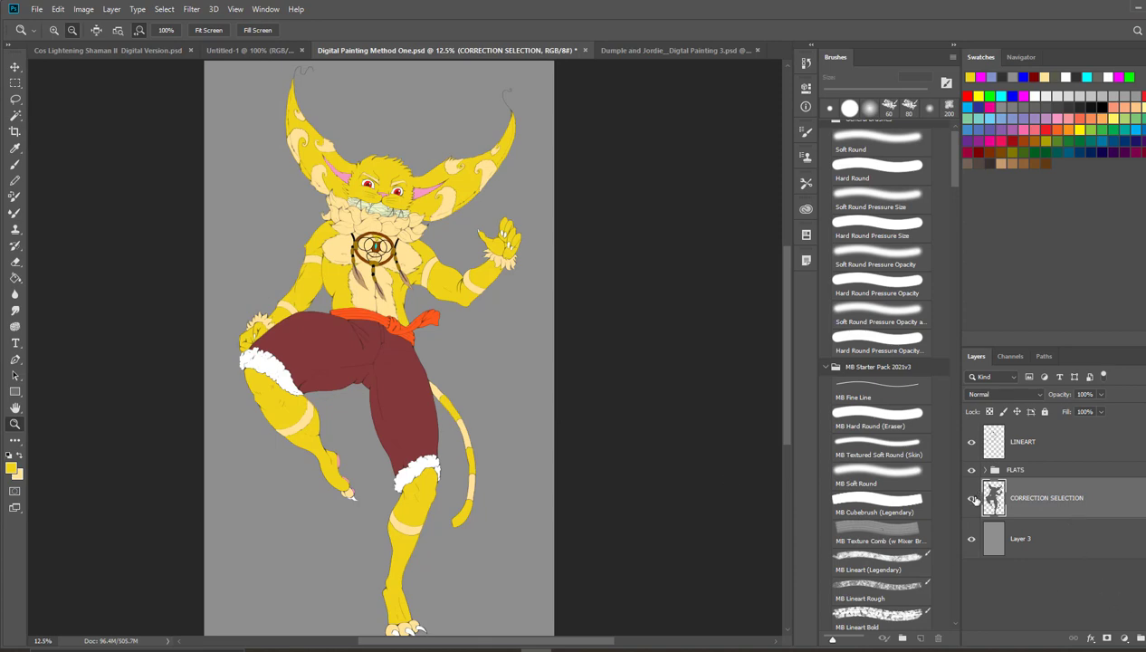
click(973, 500)
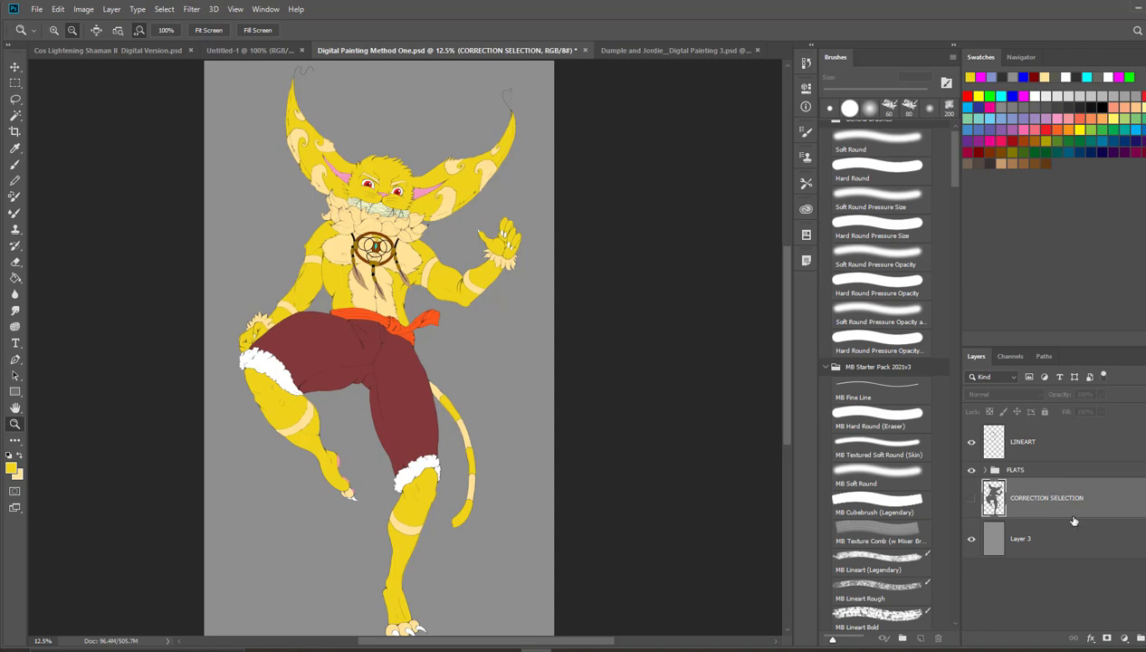
Step: Create a new layer directly above CORRECTION SELECTION and name it "selection"
key(ctrl+shift+alt+n)
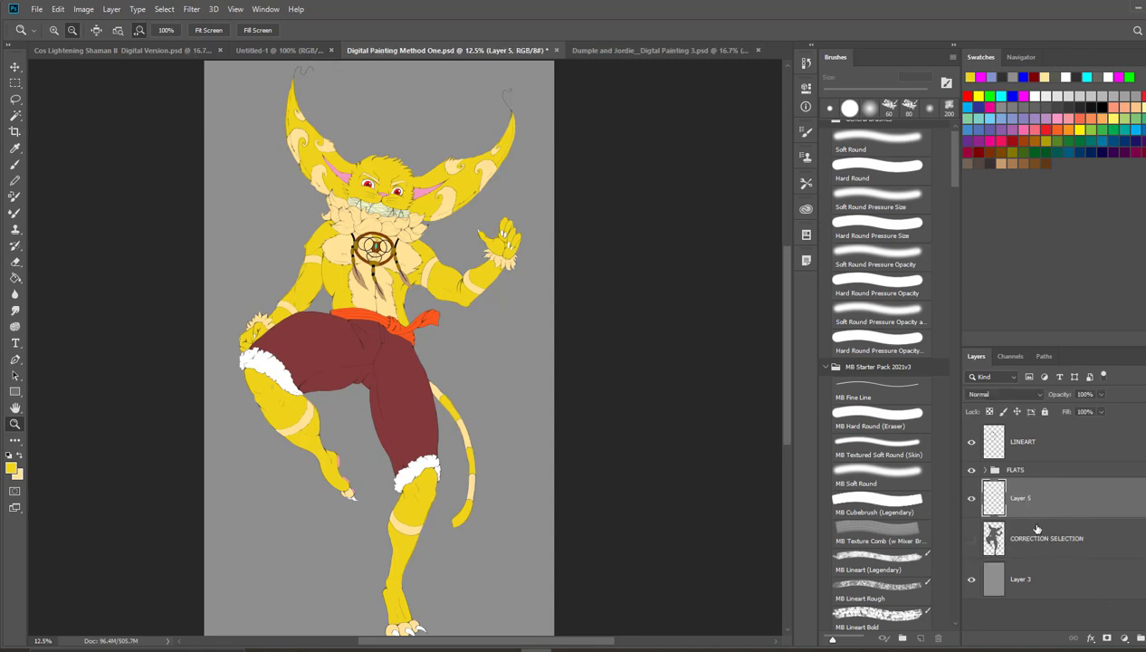
double_click(1020, 497)
key(BackSpace)
text(selection)
key(Return)
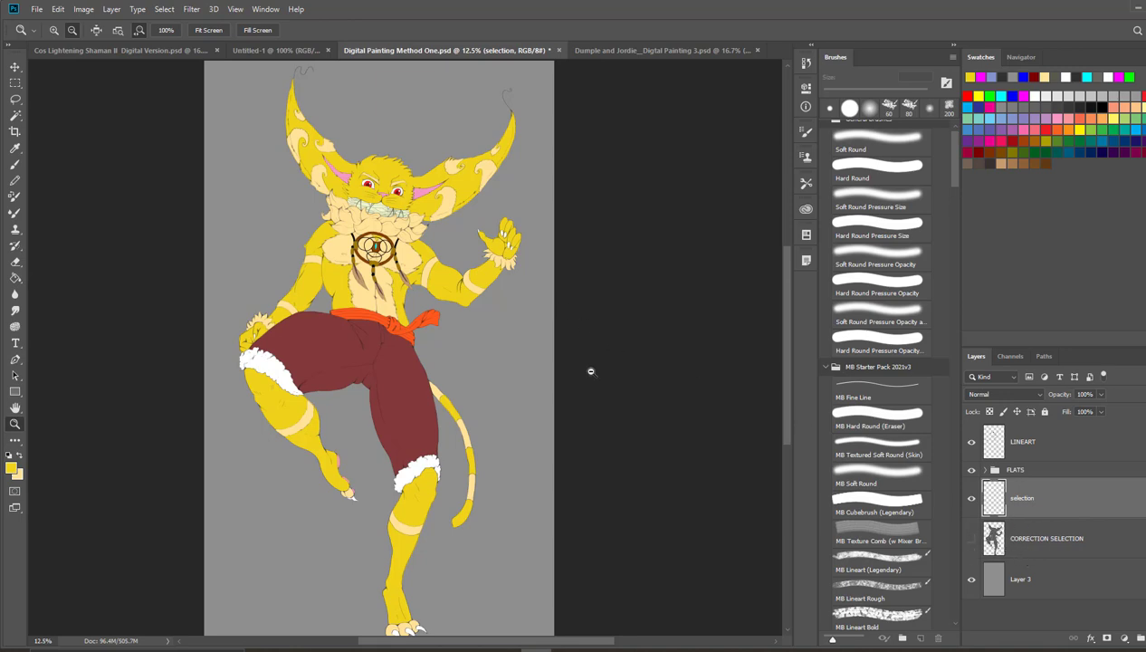
Step: Select the empty area around the character on the LINEART layer with the Magic Wand
click(13, 118)
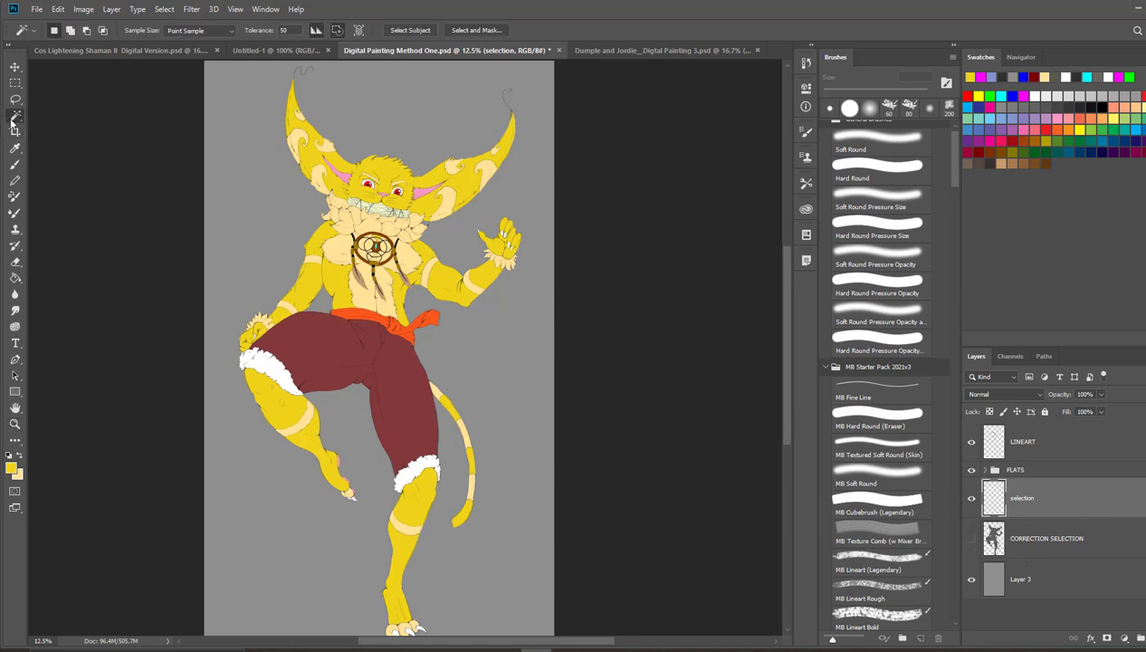
click(267, 250)
click(1048, 441)
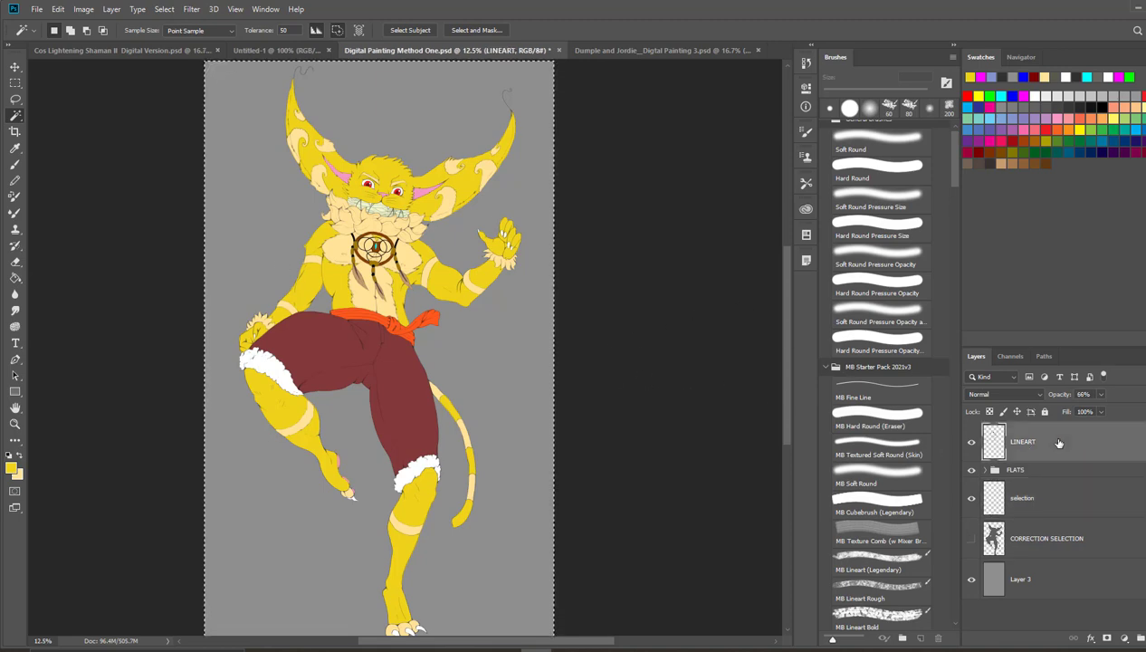
key(ctrl+d)
click(163, 9)
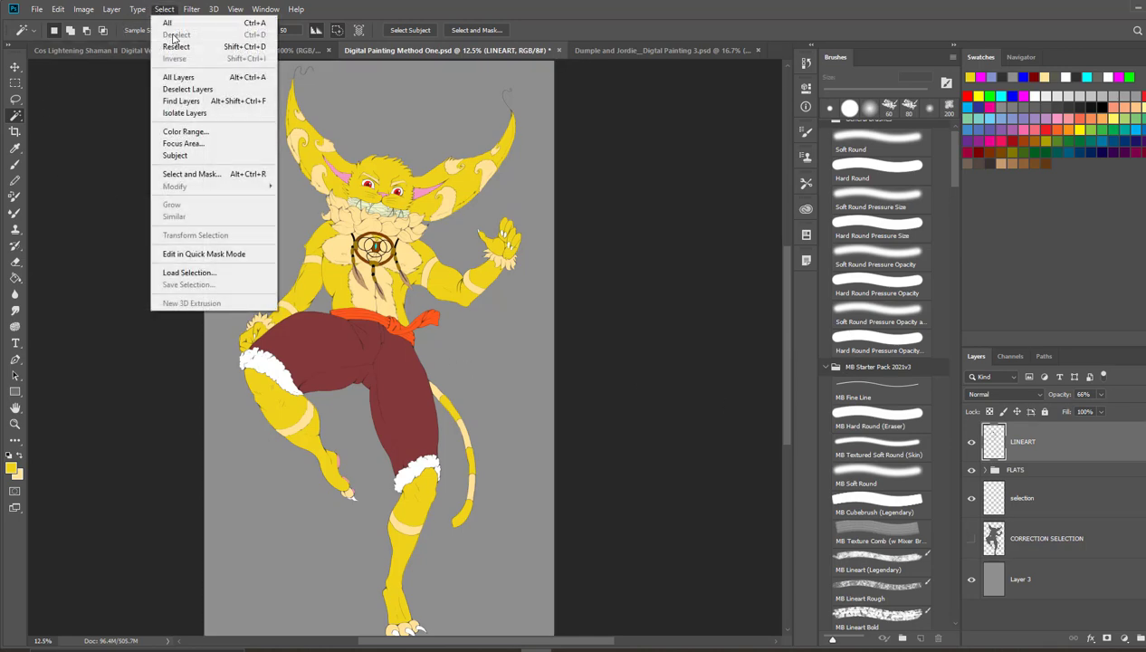
click(286, 235)
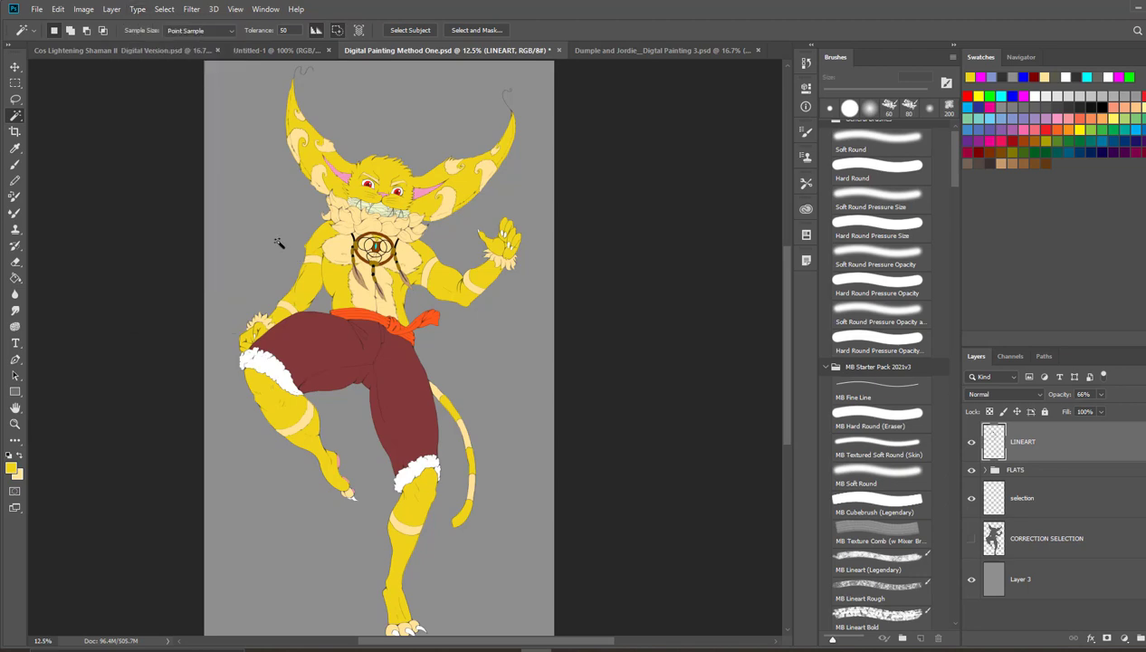
click(279, 242)
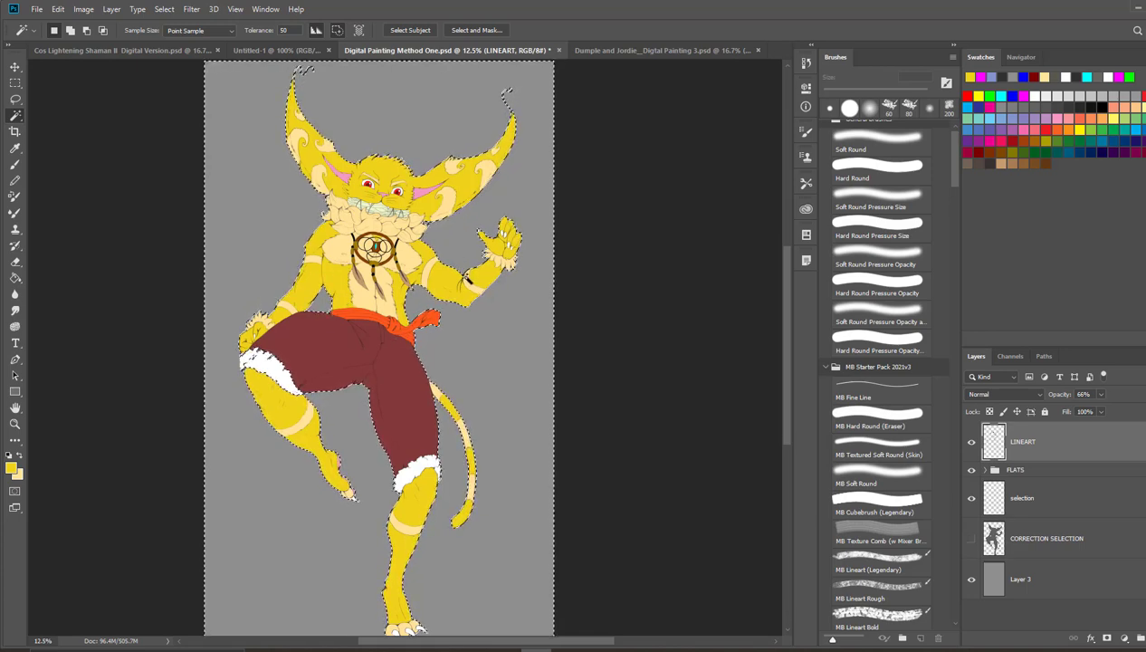
Step: Invert the selection so that it covers the character instead of the surrounding background
click(112, 11)
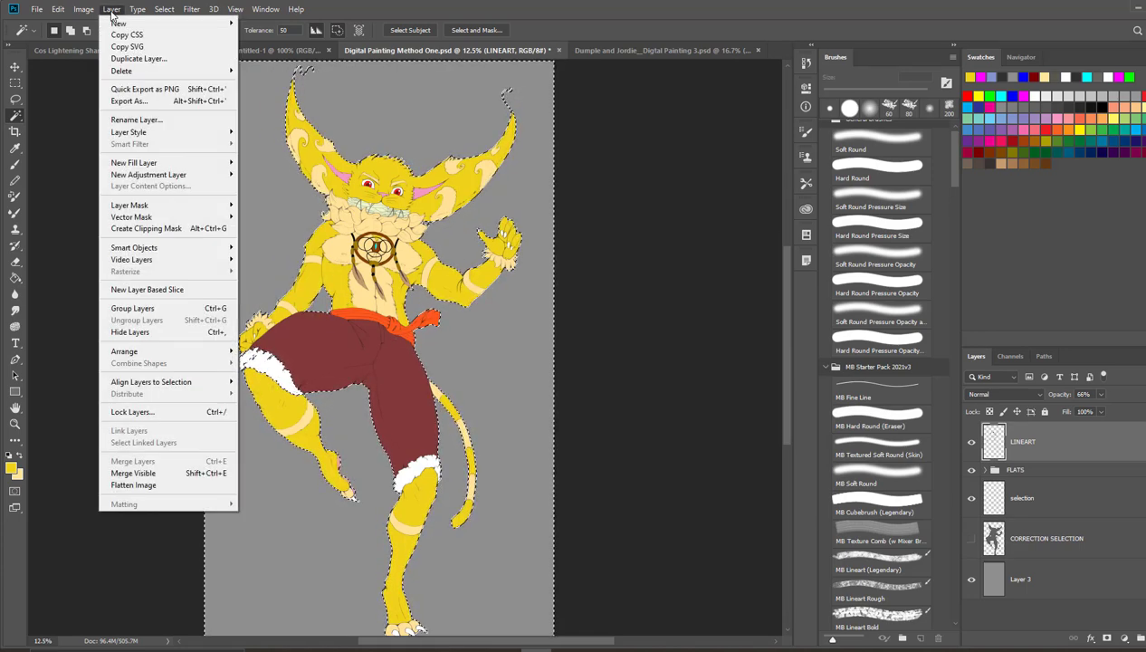
mouse_move(119, 23)
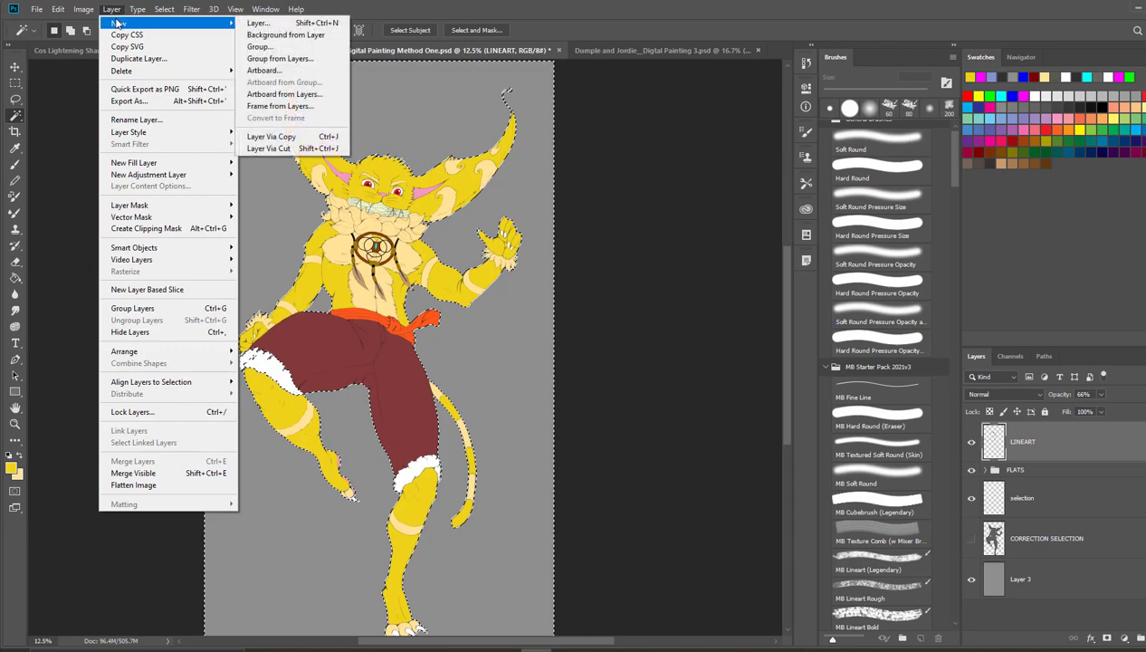
mouse_move(63, 11)
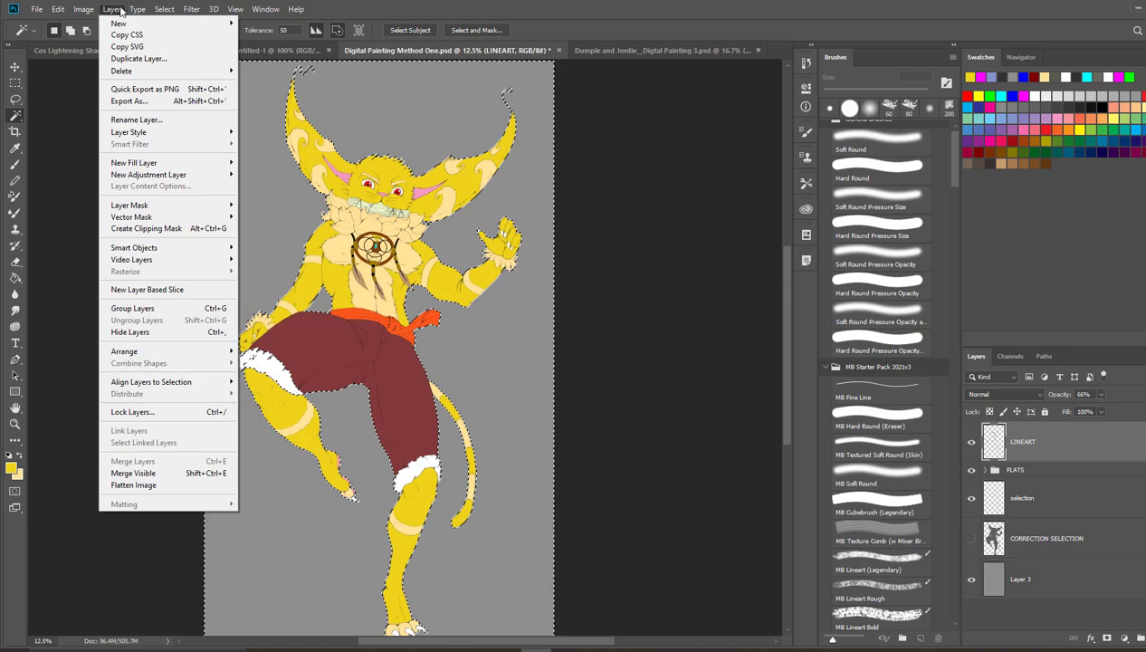
mouse_move(161, 10)
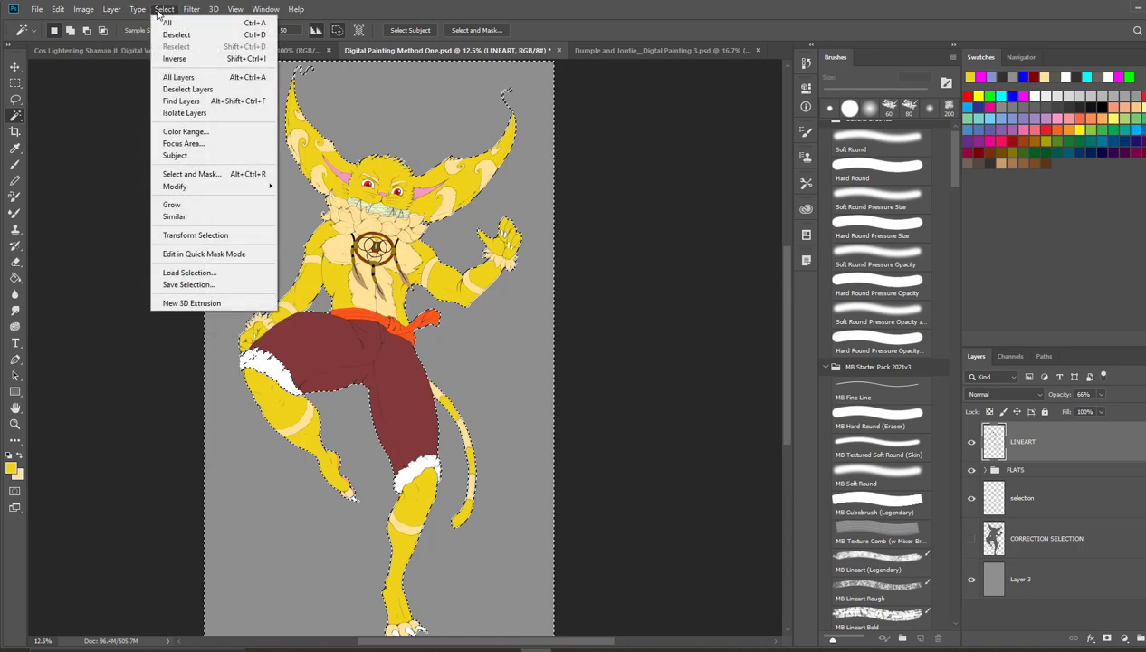
click(170, 60)
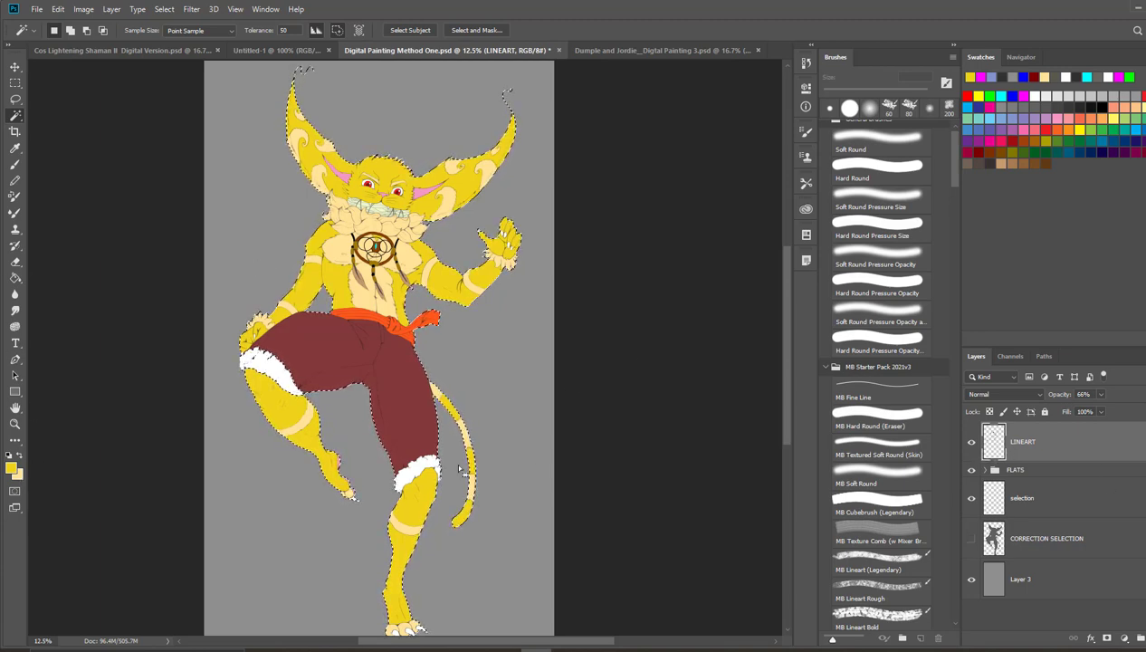
Step: Make the "selection" layer active with the FLATS group hidden, and set the foreground colour to dark grey 565656
click(1050, 508)
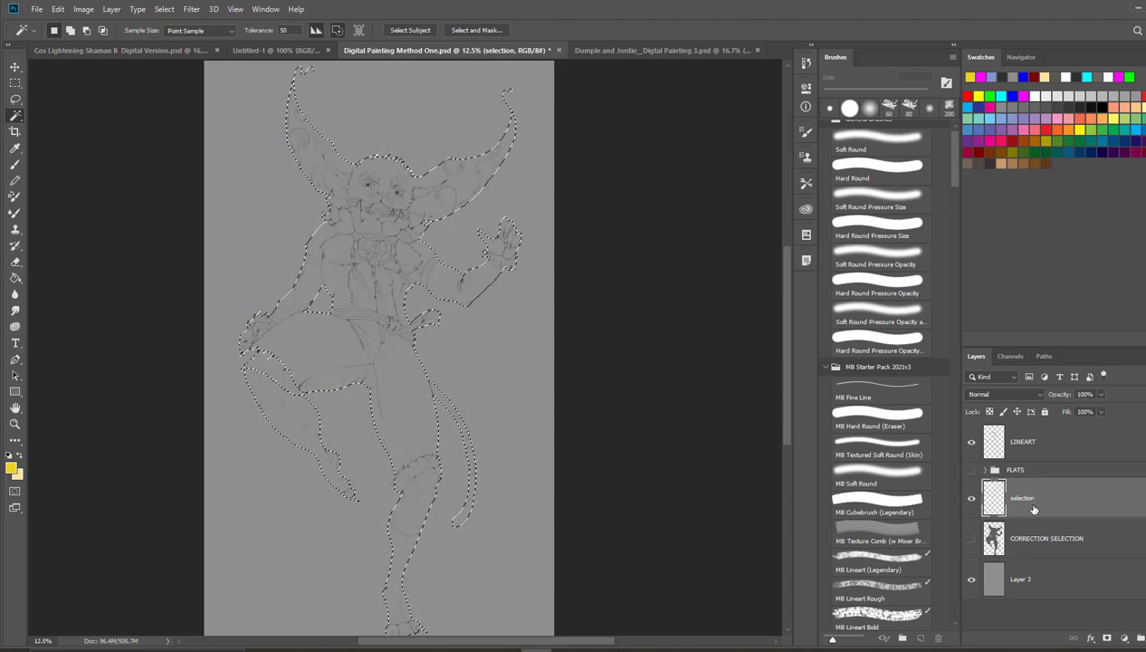
click(11, 466)
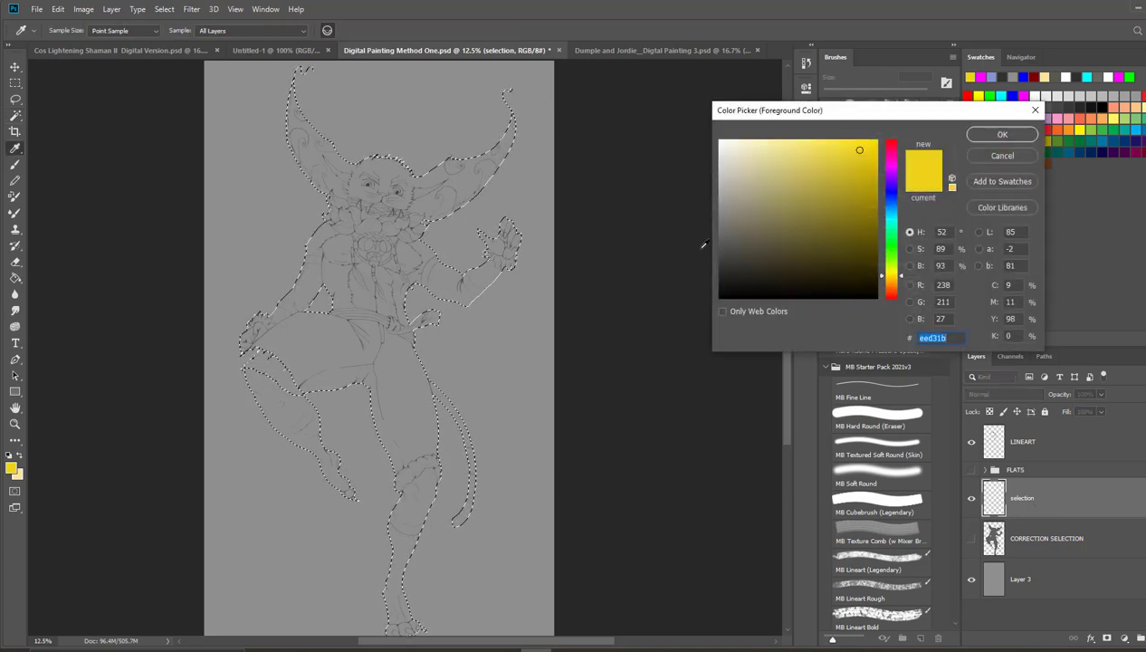
drag(698, 243, 716, 245)
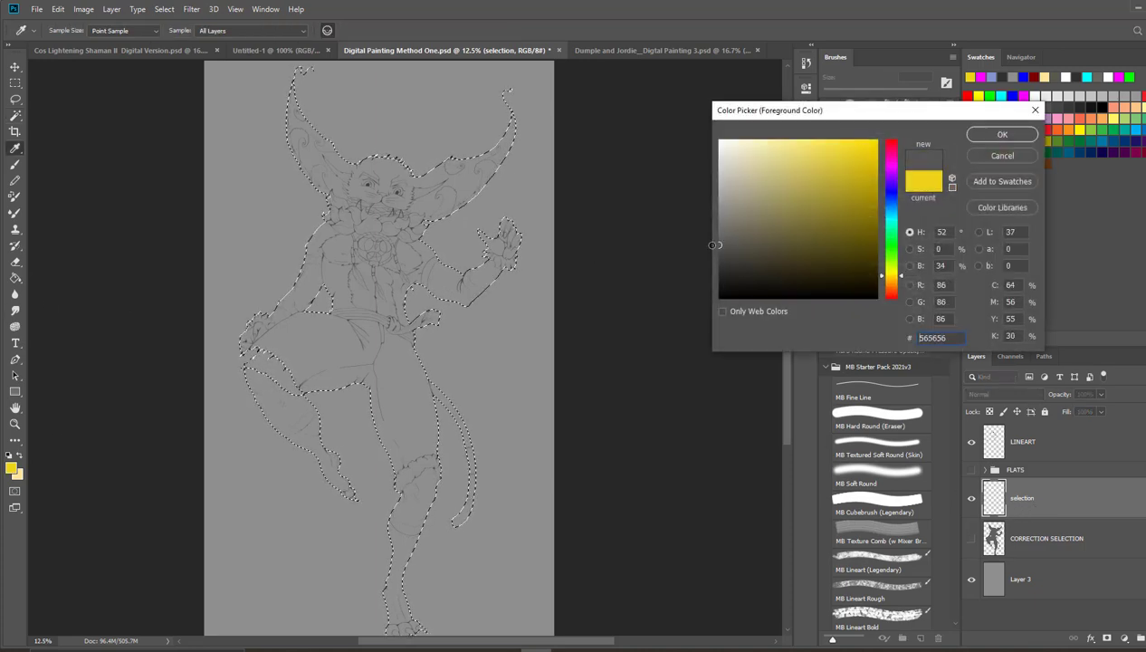
click(996, 136)
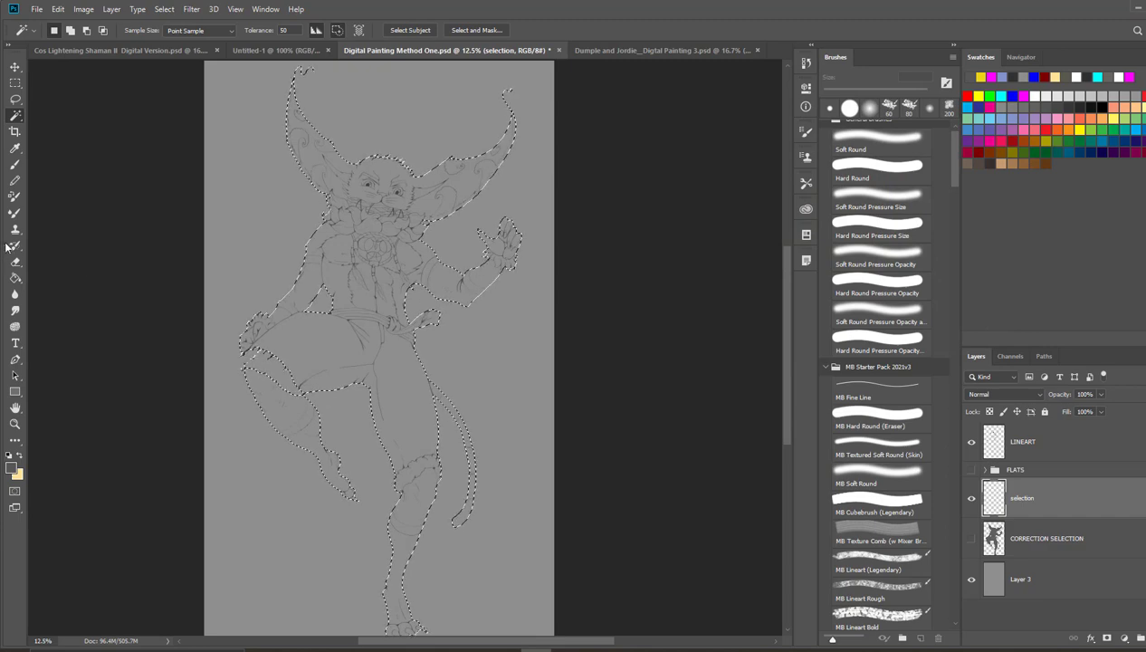
Step: Fill the selected character area with dark grey on the "selection" layer using the Paint Bucket, and deselect
click(15, 278)
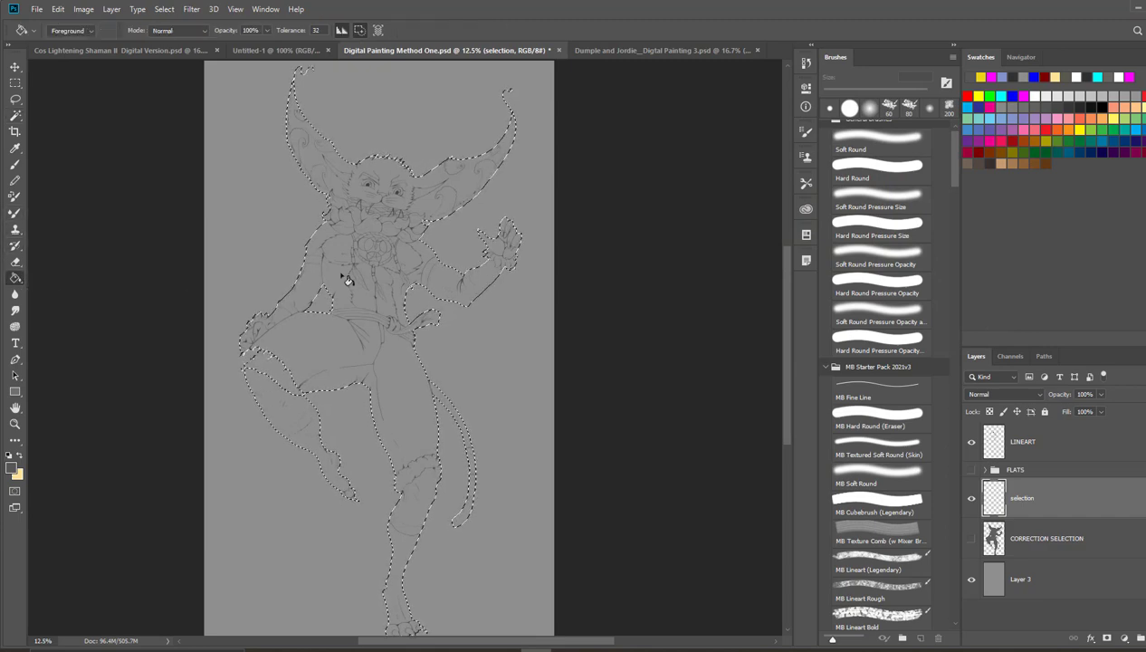
click(390, 376)
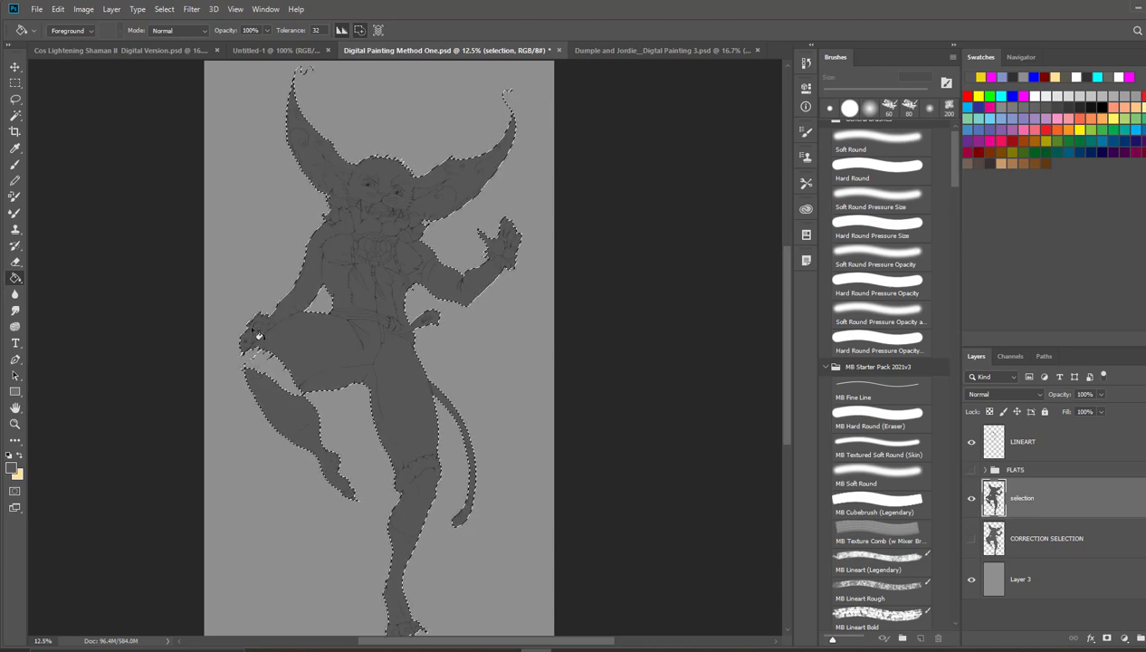
scroll(244, 272, down, 2)
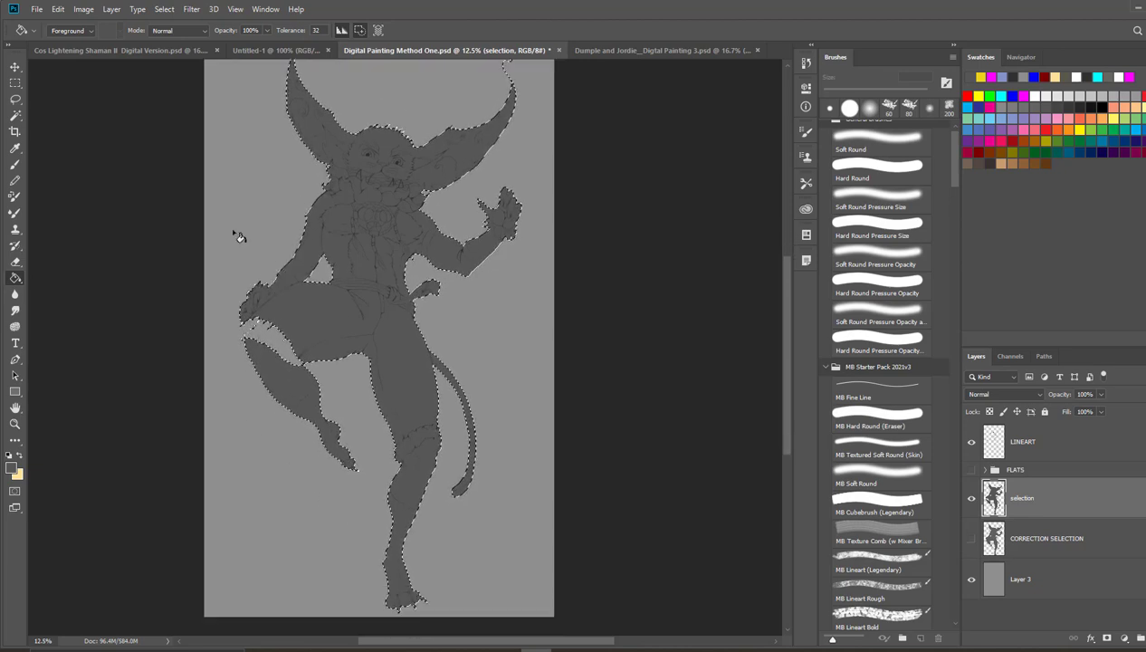
click(164, 9)
click(181, 35)
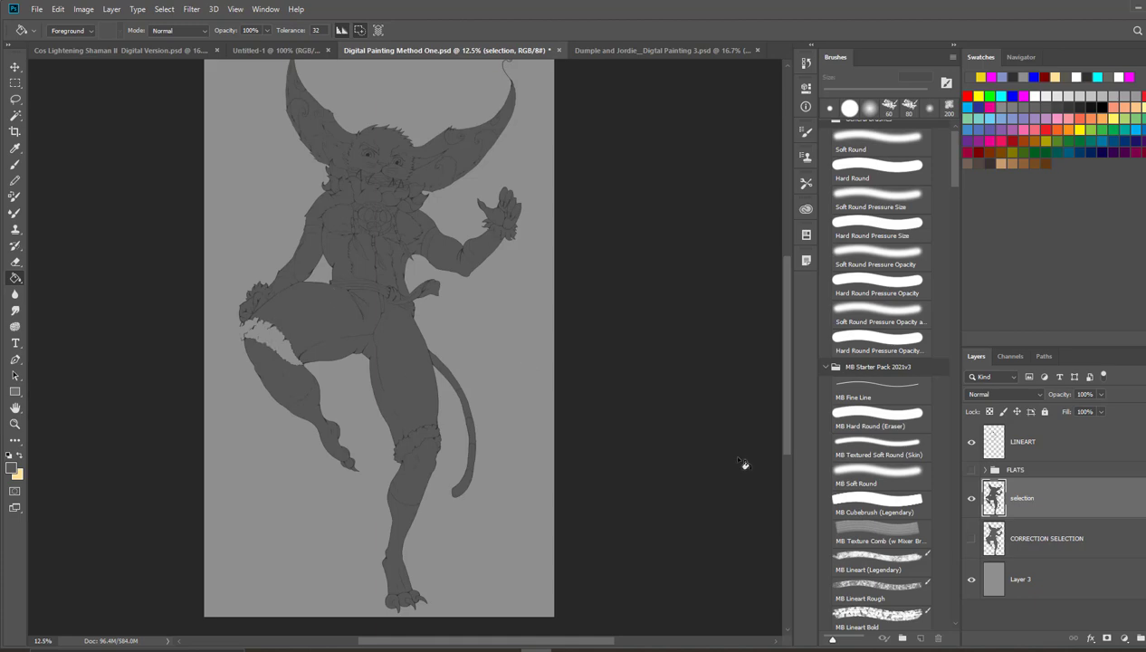
Step: Show the CORRECTION SELECTION layer and delete the "selection" layer above it
click(971, 538)
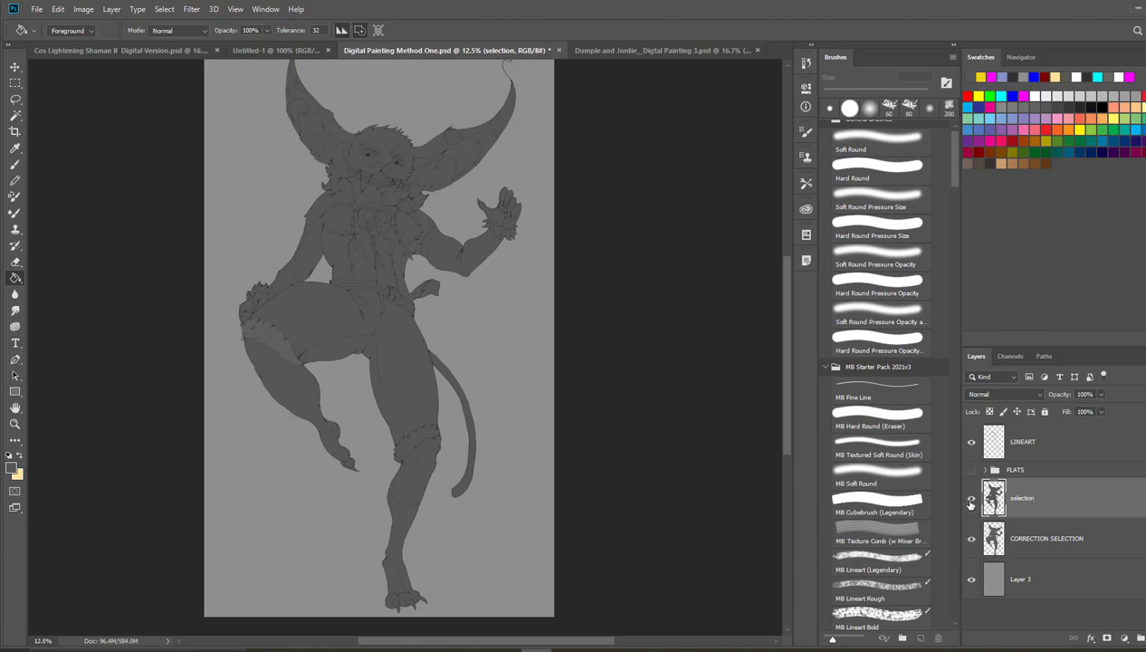
click(971, 498)
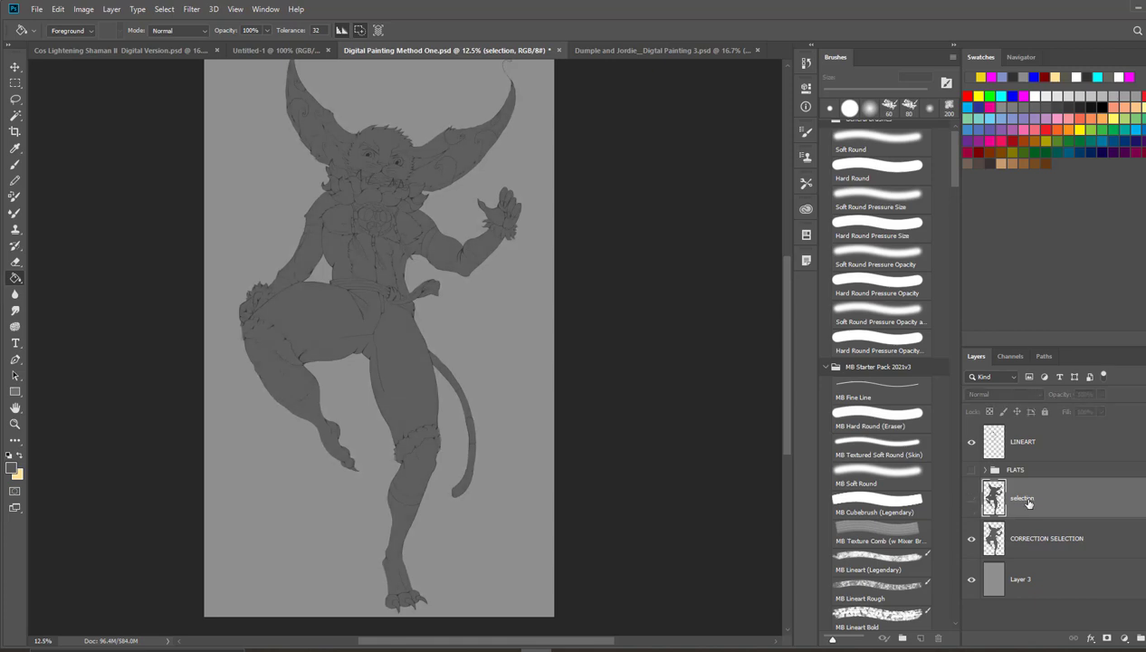
drag(1068, 506, 1136, 638)
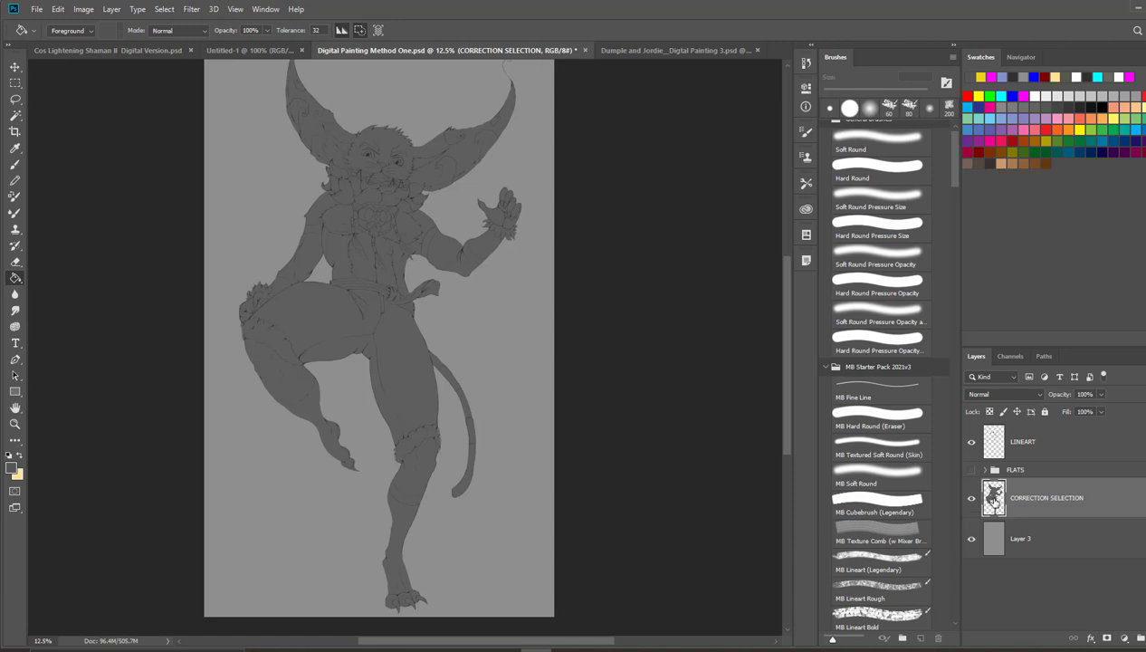
Step: Select the pixels of the CORRECTION SELECTION layer, toggle its visibility to check the silhouette, and deselect
right_click(992, 497)
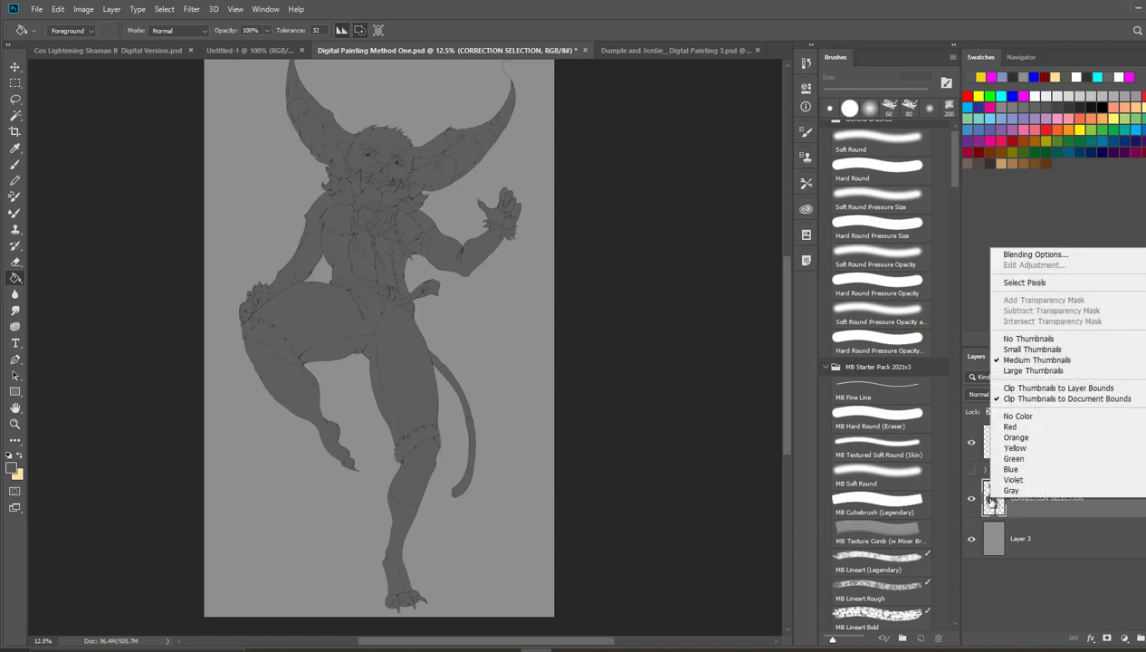
click(1024, 283)
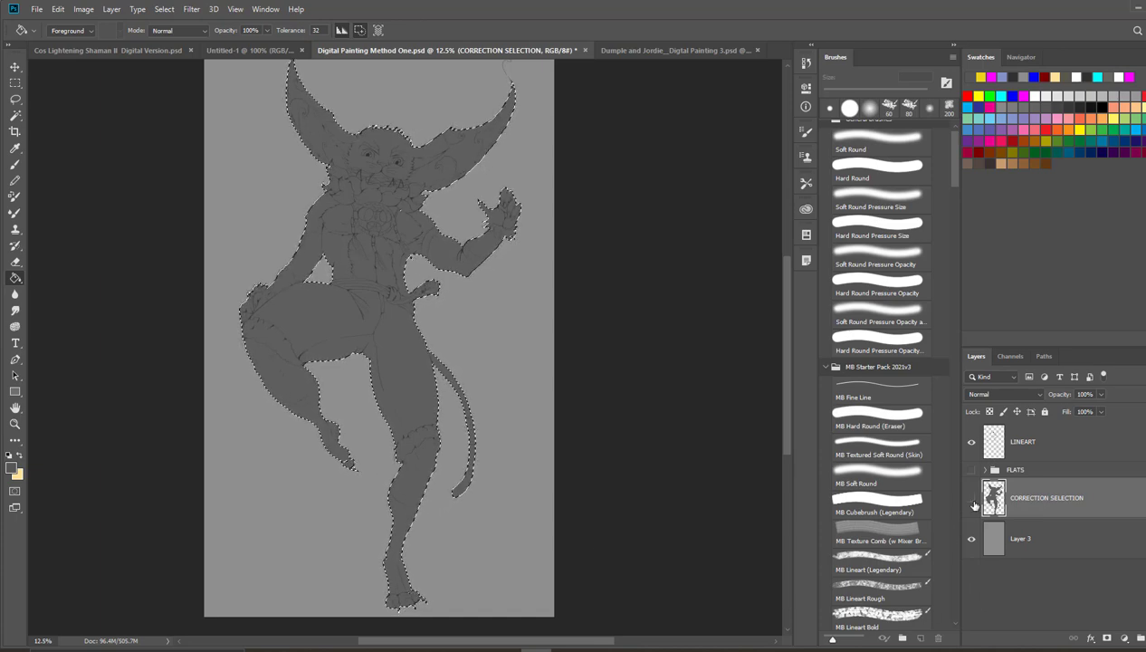
click(972, 500)
click(973, 500)
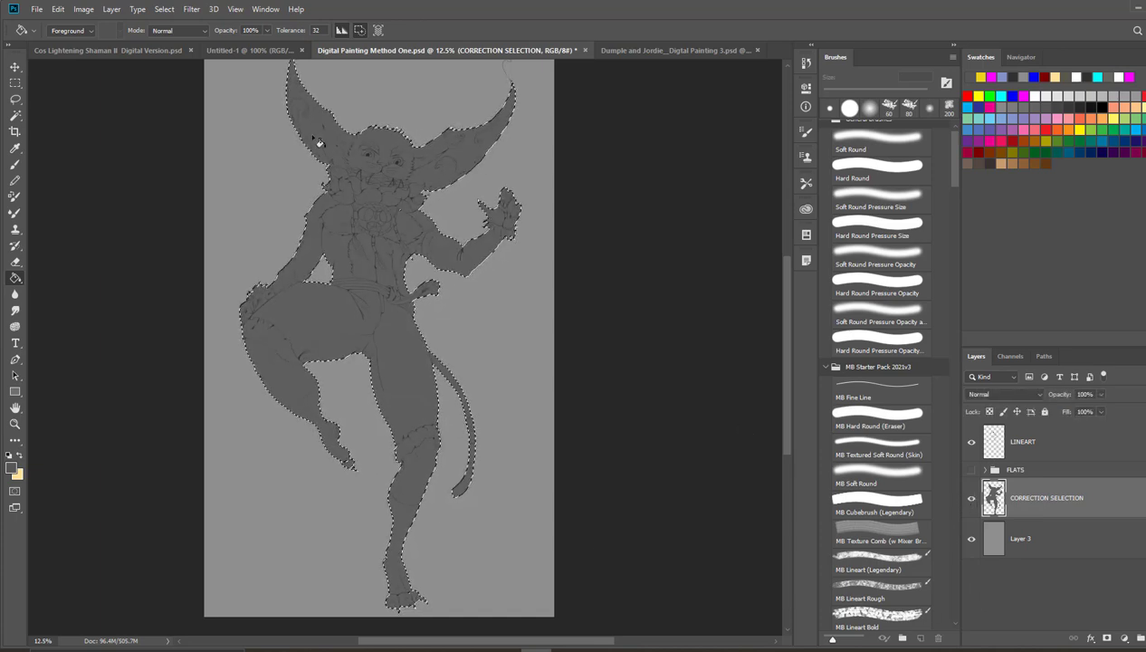
click(165, 9)
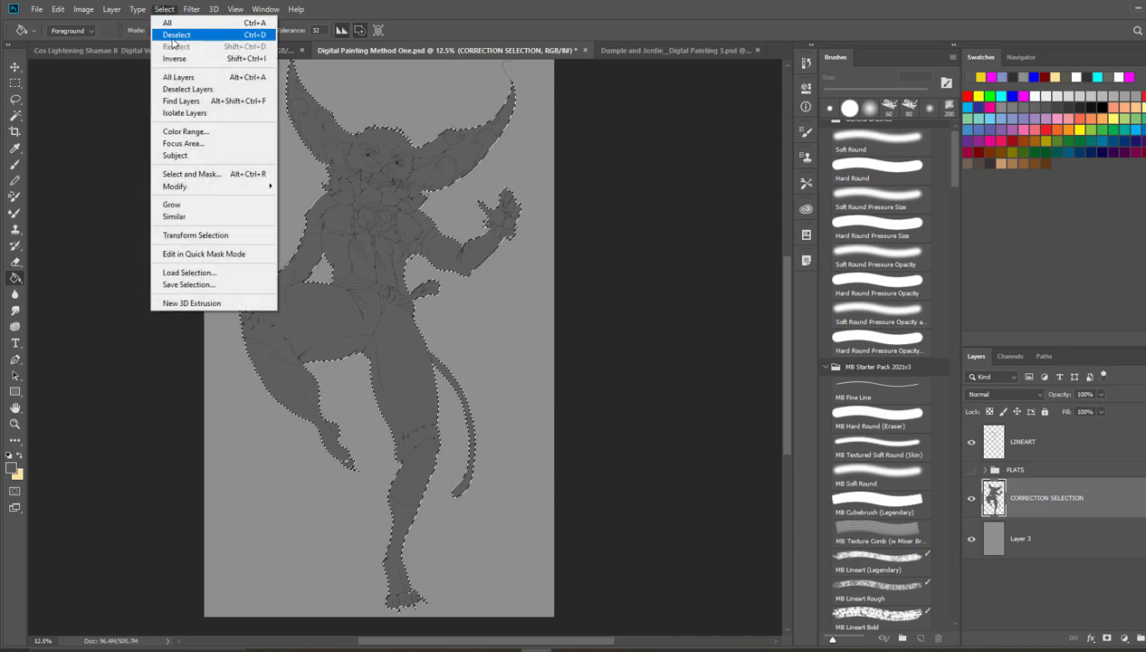
click(177, 34)
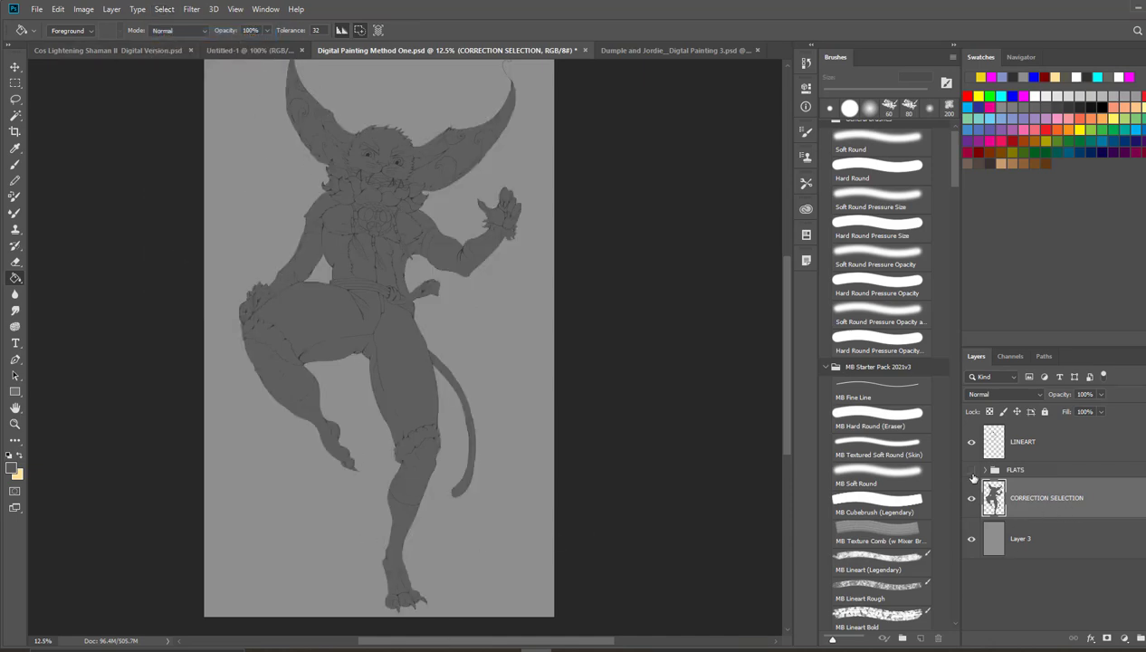
Step: Show the FLATS group and examine the separate flat colour layers inside it
click(971, 470)
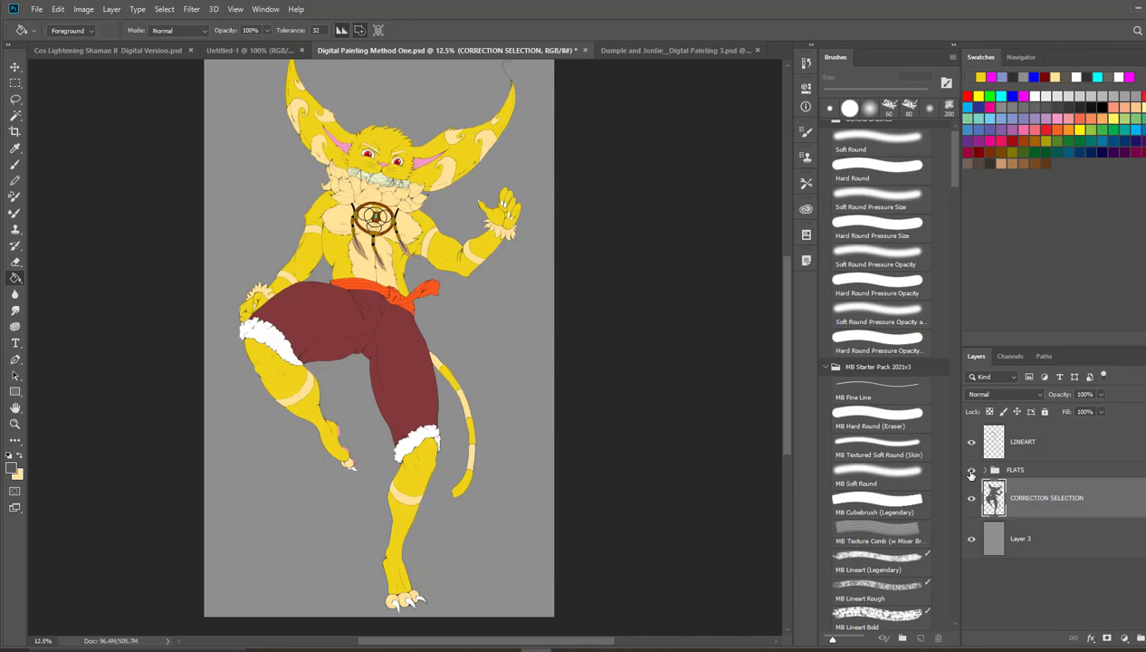
click(987, 470)
key(w)
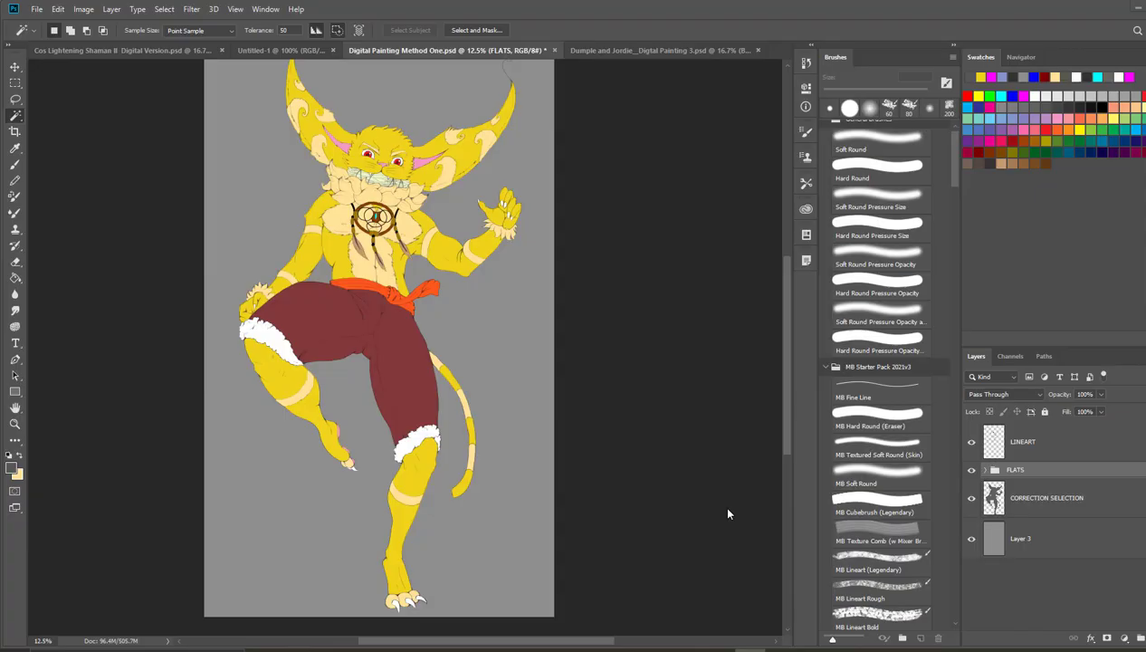
click(986, 470)
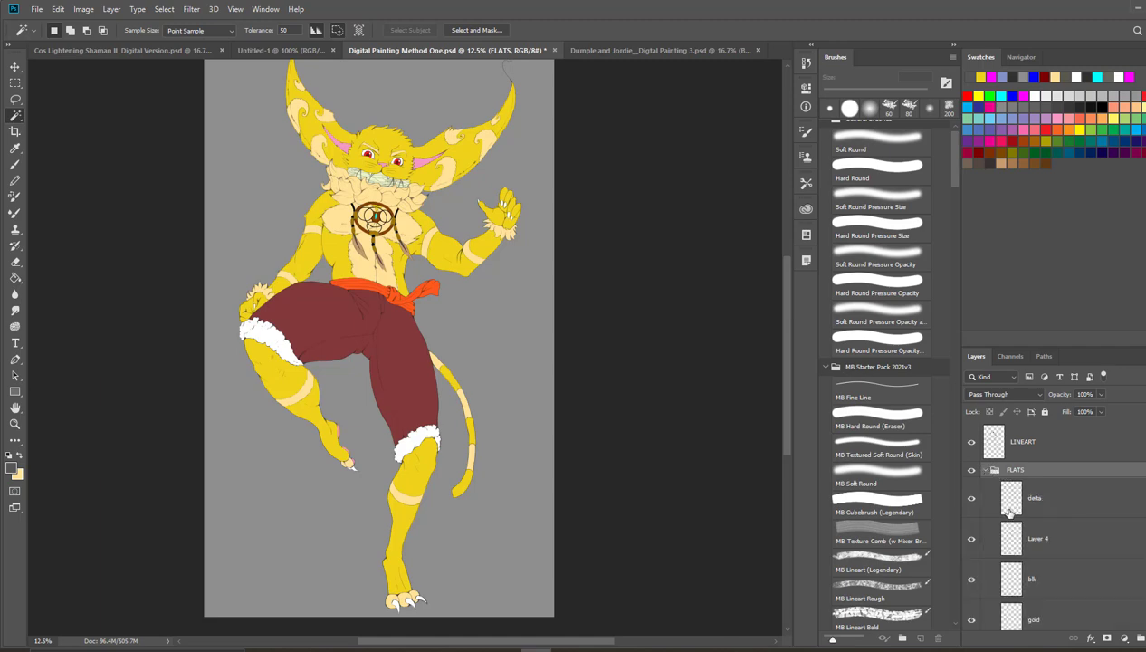
scroll(1028, 543, down, 1)
scroll(1033, 549, down, 3)
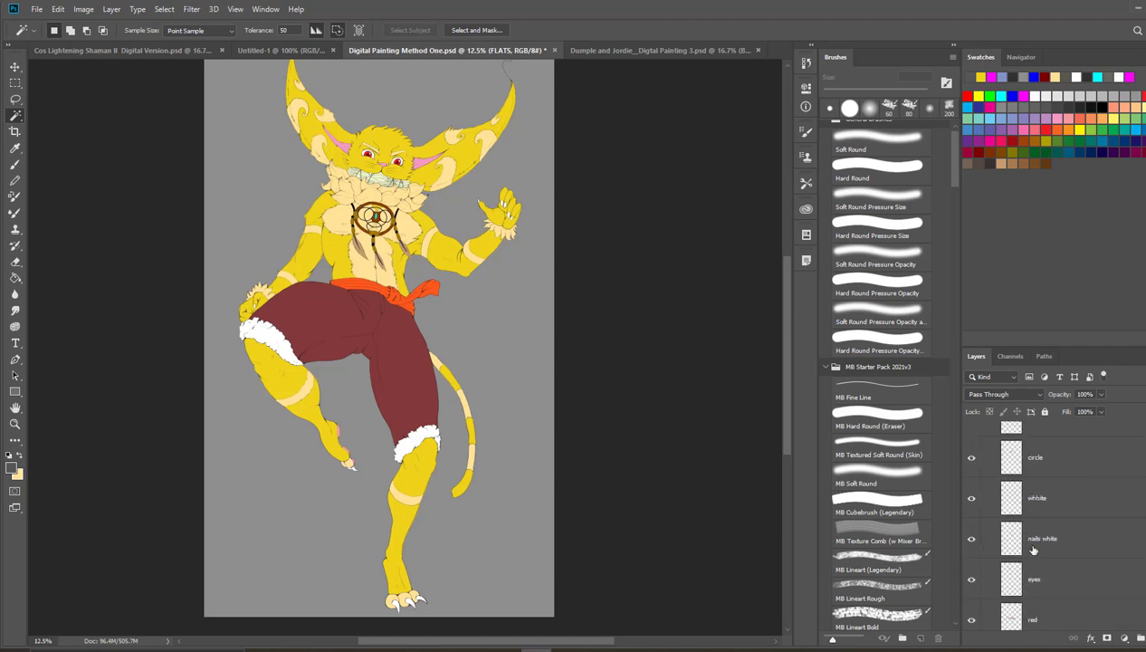
scroll(1032, 548, down, 3)
scroll(1066, 549, up, 4)
scroll(1067, 549, up, 2)
scroll(1061, 514, up, 4)
scroll(1032, 495, up, 1)
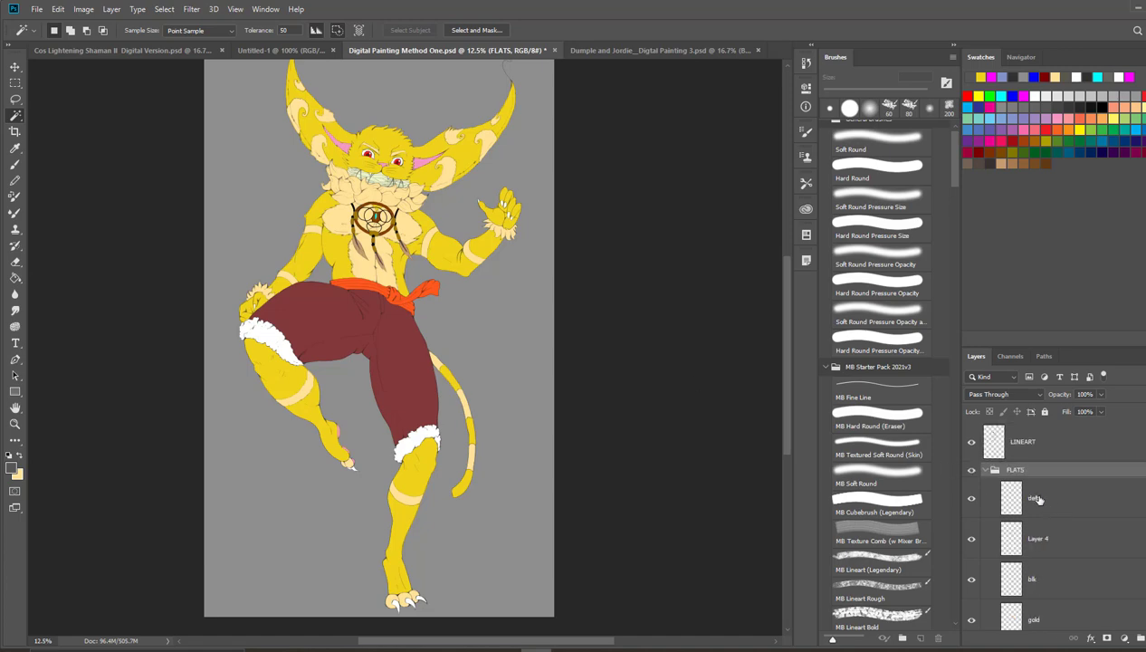
click(987, 472)
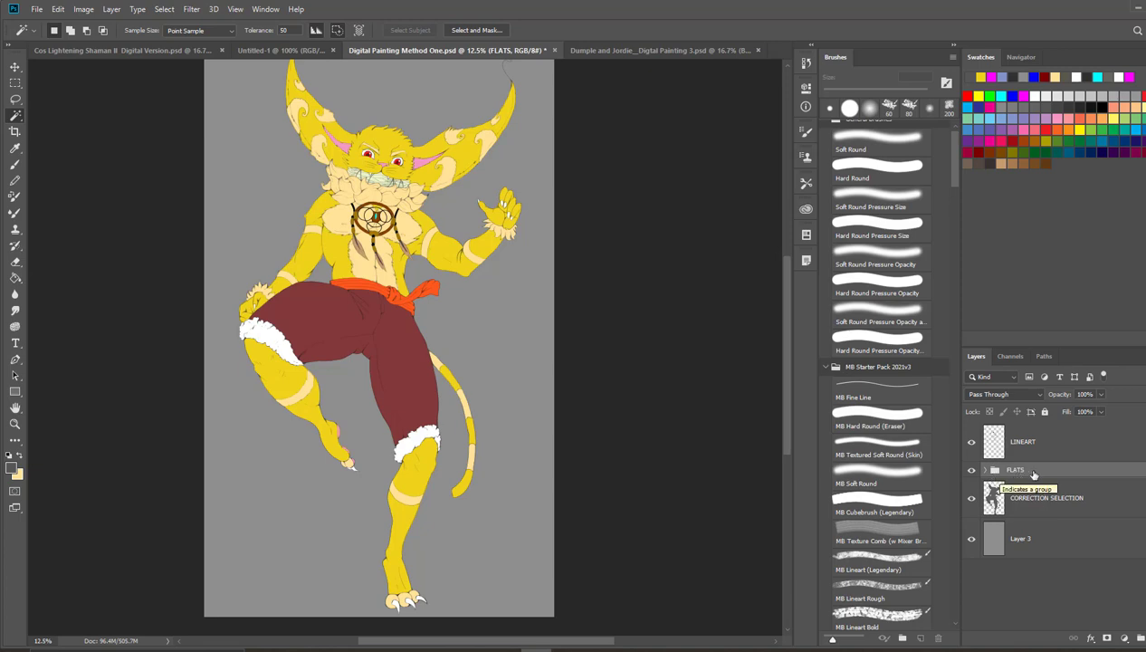
Step: Create a new layer group directly above the FLATS group and name it "flat"
click(1140, 639)
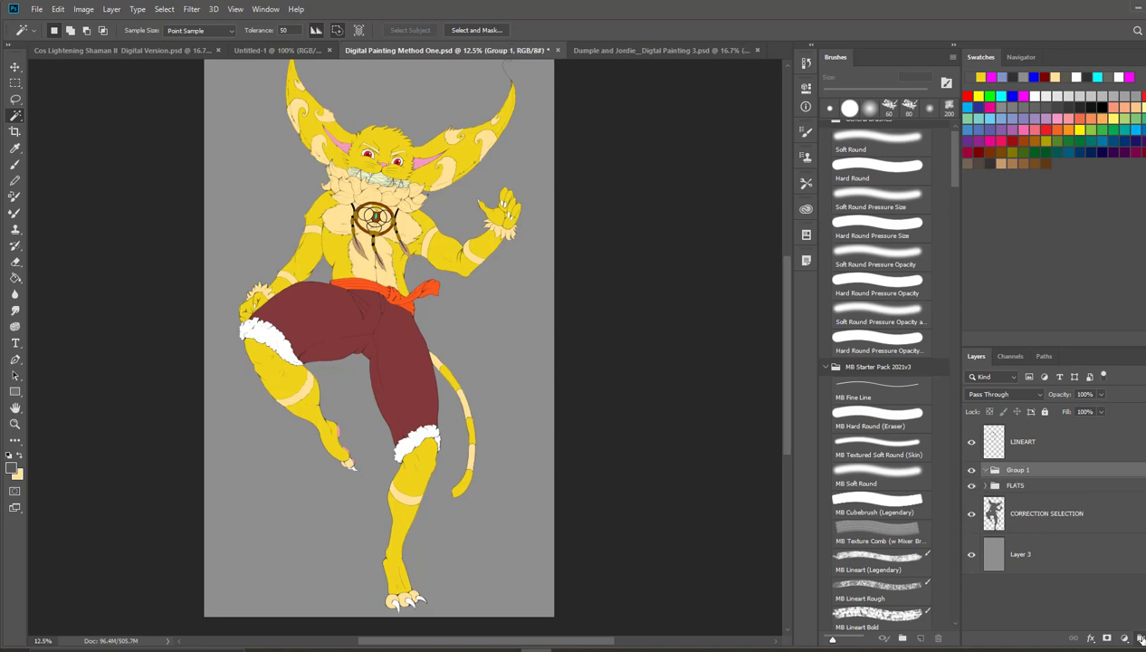
double_click(1020, 470)
key(BackSpace)
key(Return)
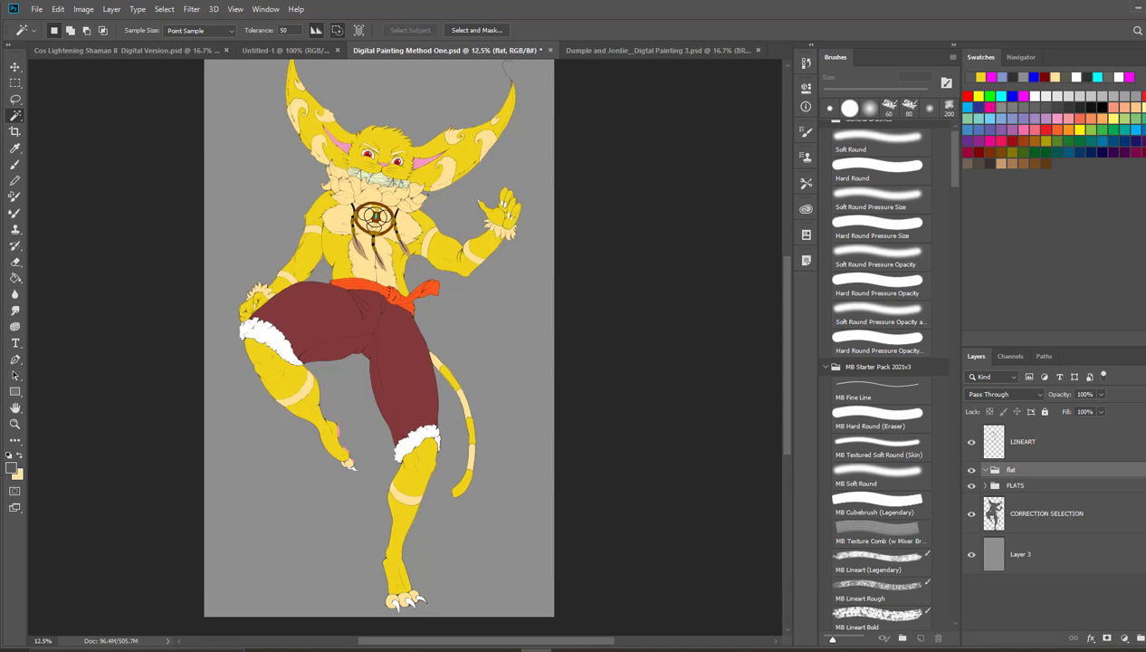
Step: Add a new layer inside the "flat" group and hide the FLATS group, keeping the new layer active
click(1139, 638)
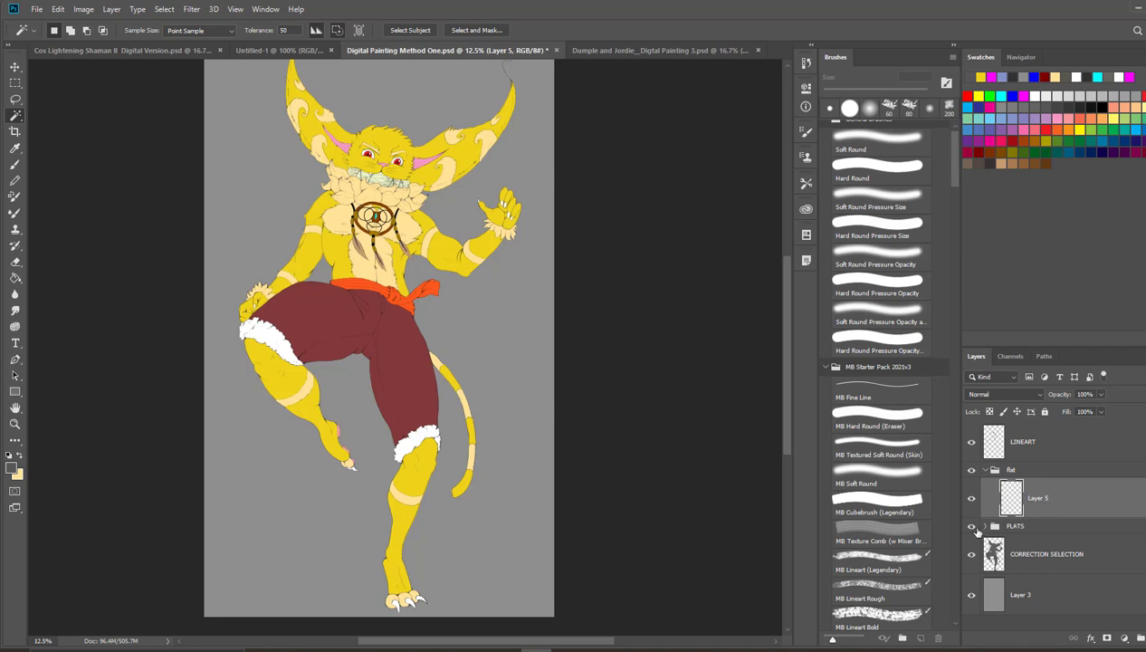
click(1015, 526)
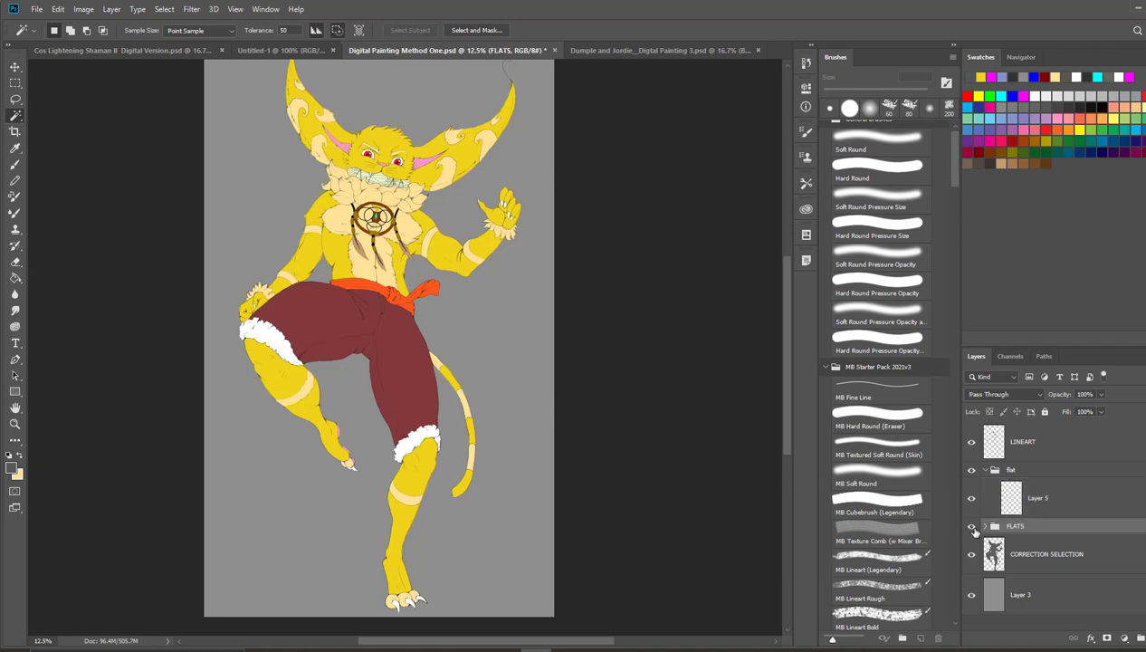
click(971, 527)
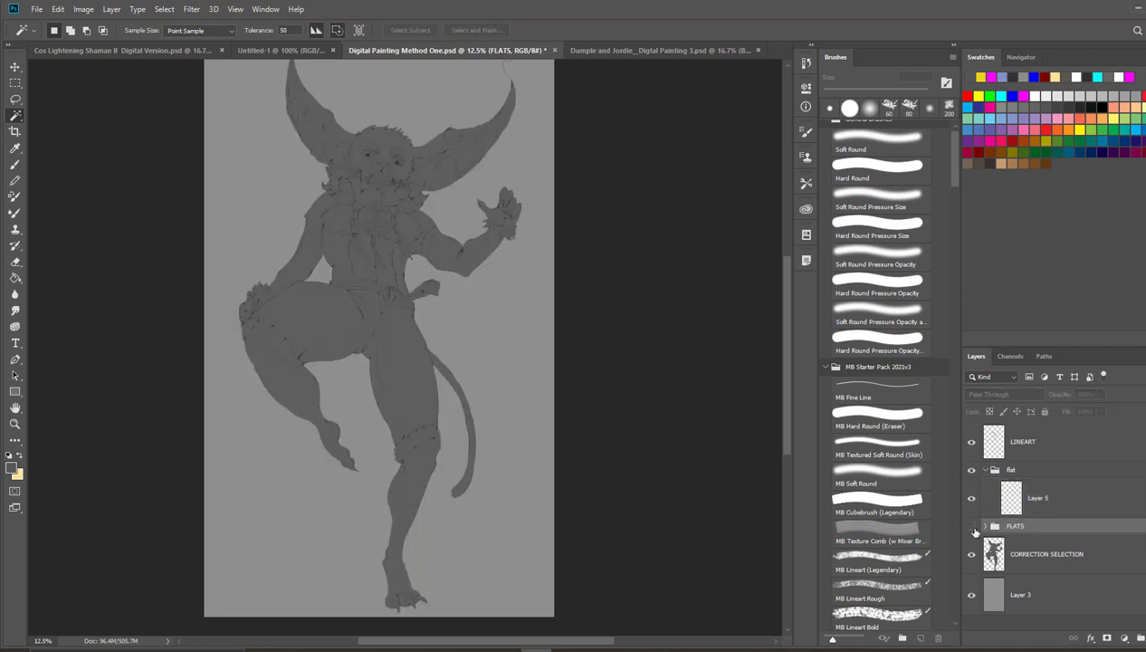
click(1062, 506)
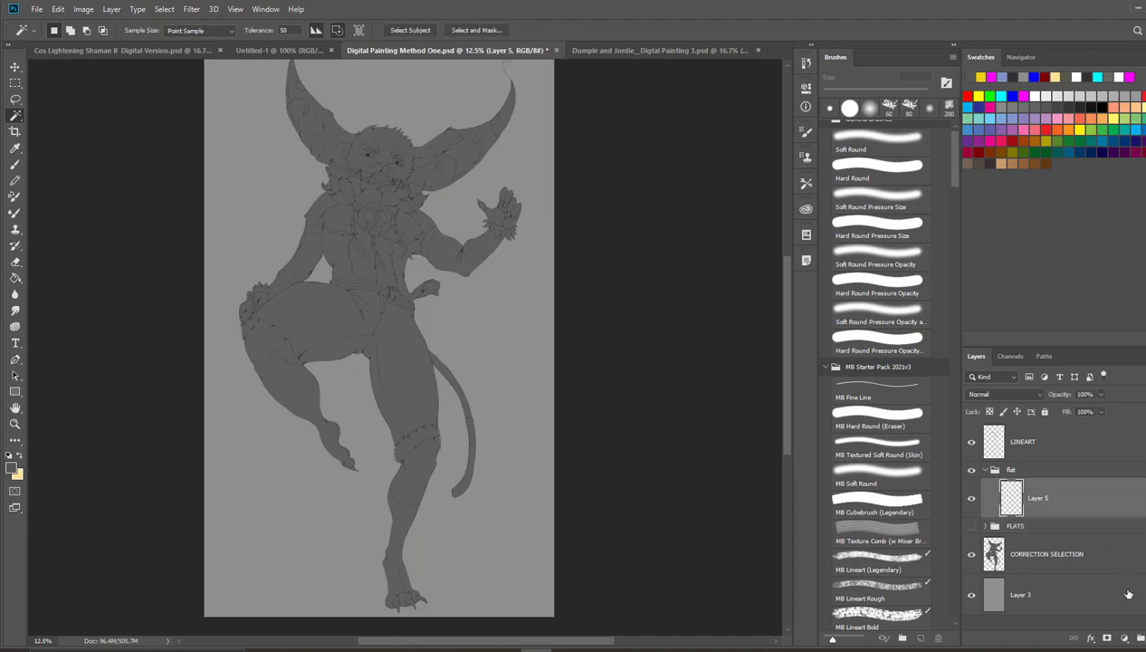
Step: Add two more layers to the "flat" group and rename the uppermost one "blue"
click(1124, 638)
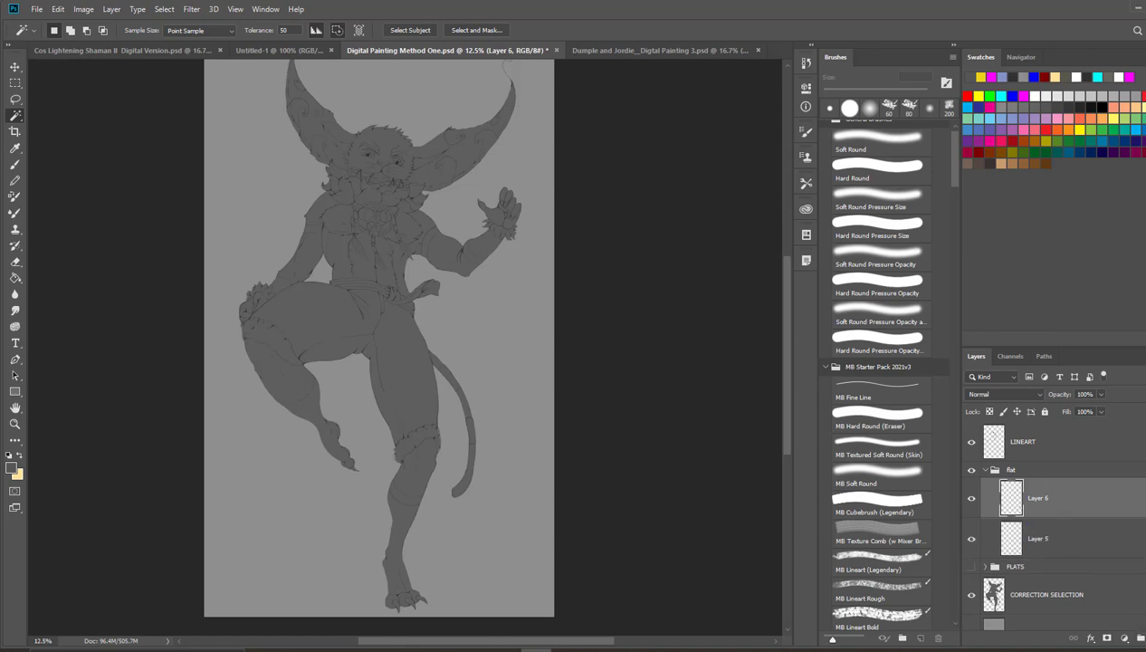
click(1125, 638)
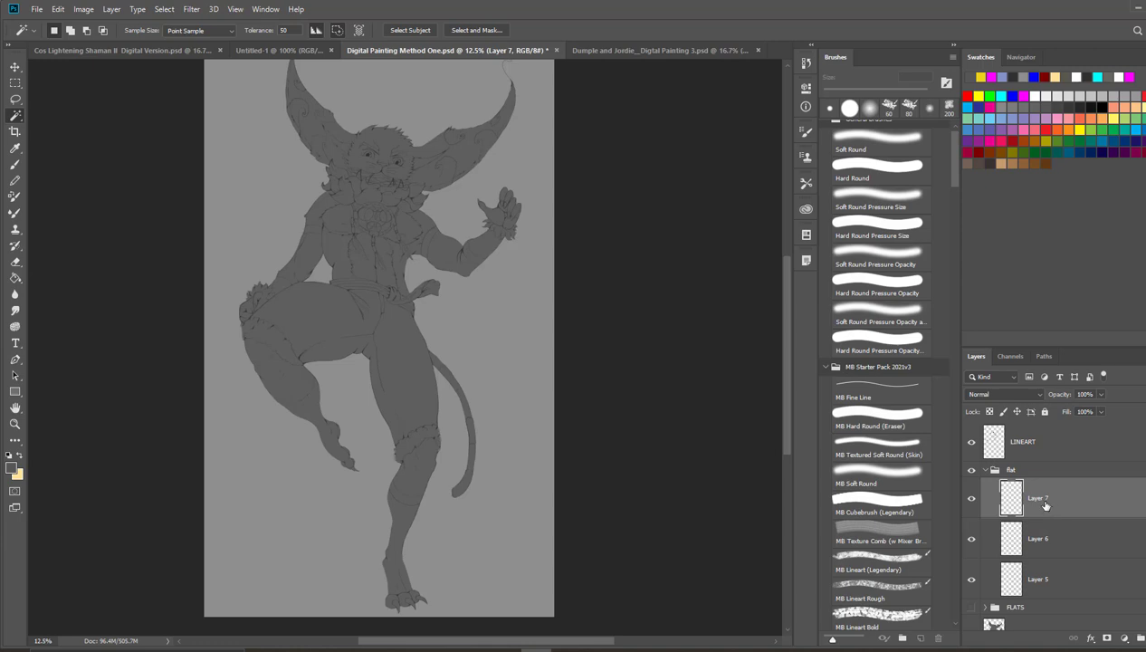
double_click(1047, 505)
key(BackSpace)
key(Return)
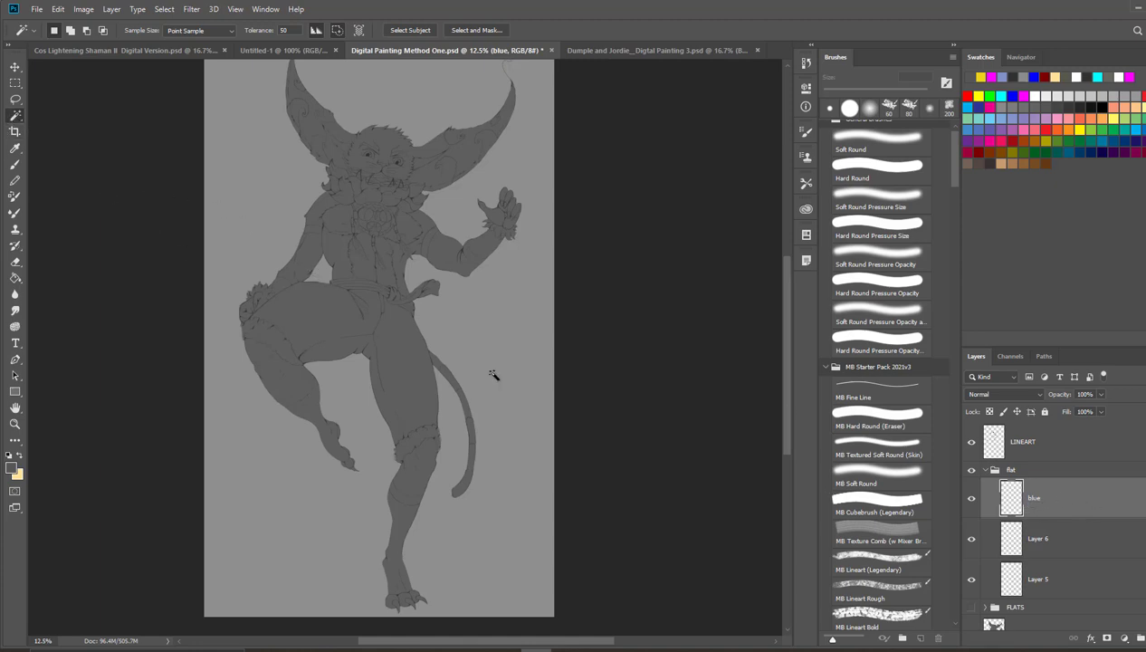
click(340, 323)
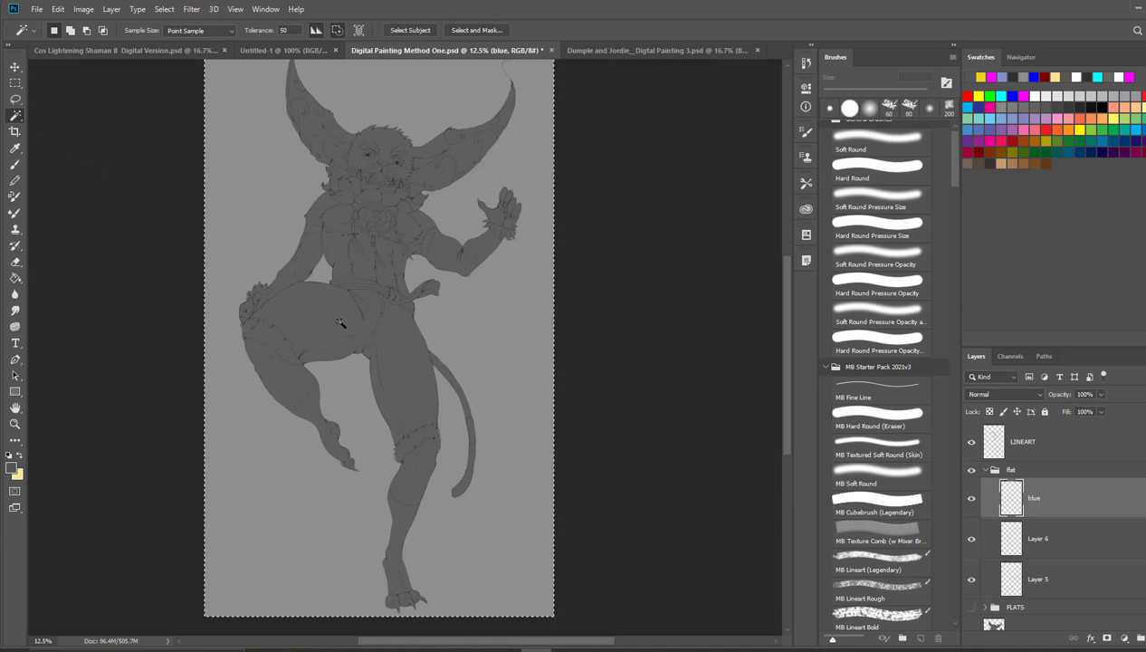
click(161, 9)
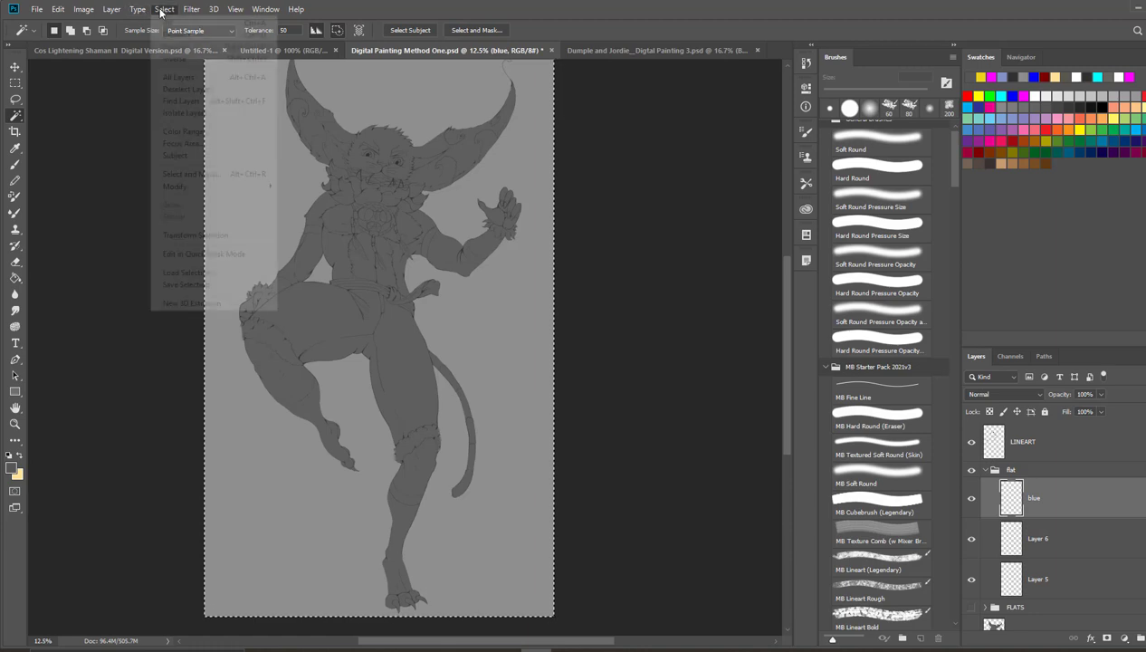
click(177, 33)
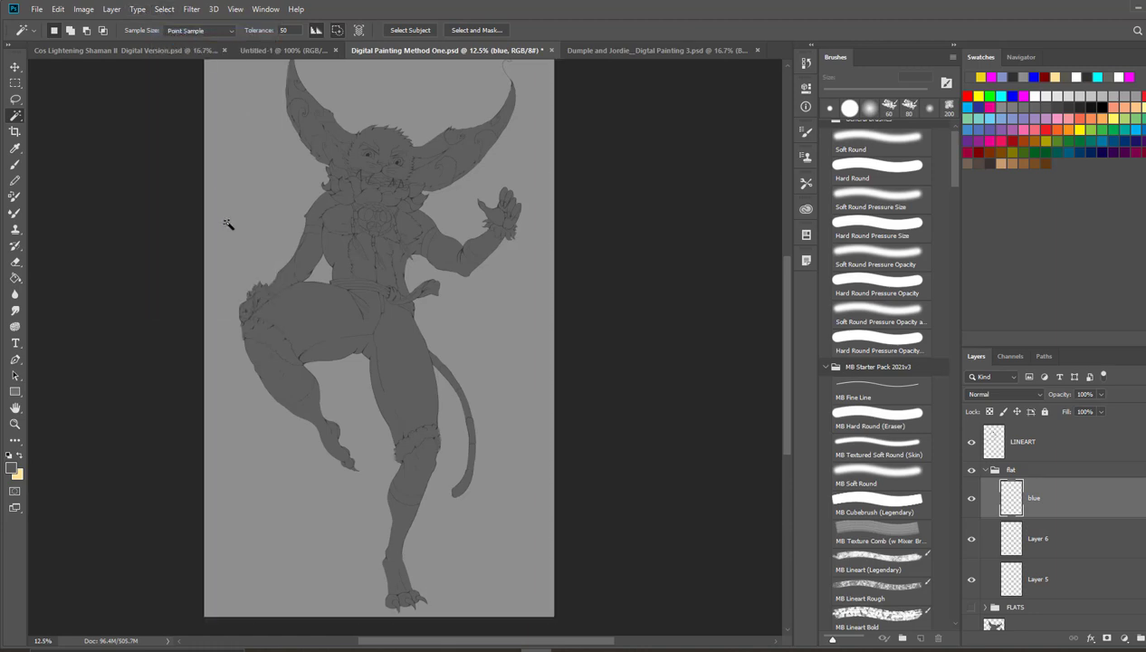
Step: Select the trouser areas on the LINEART layer with the Magic Wand and fill them with dark blue on the "blue" layer
click(1047, 448)
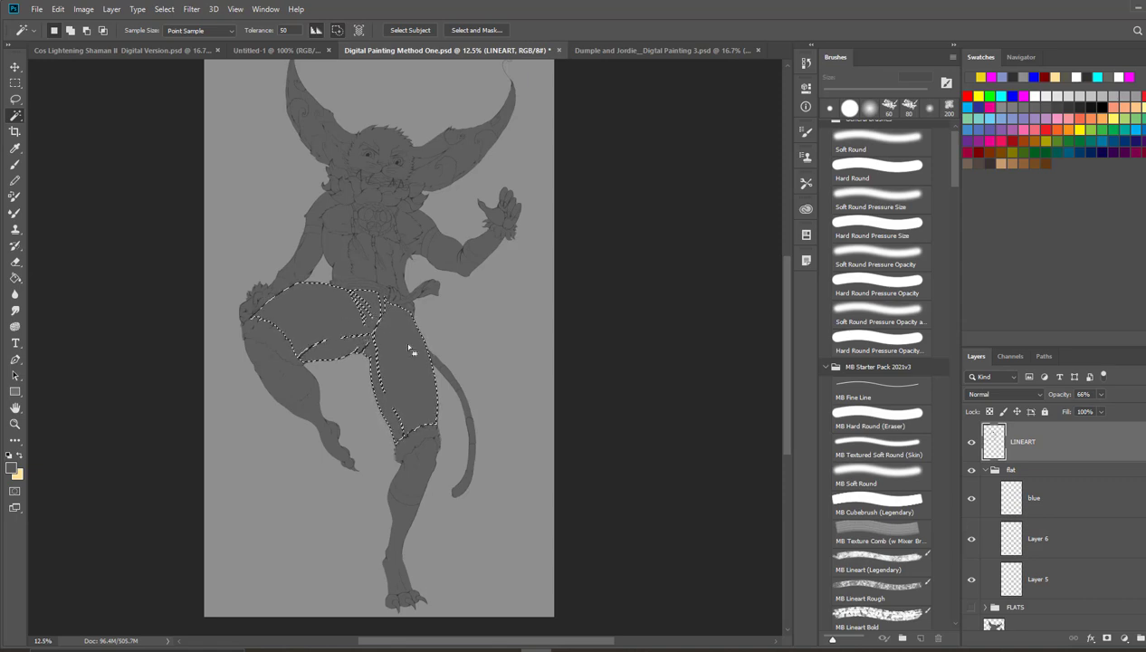
click(16, 278)
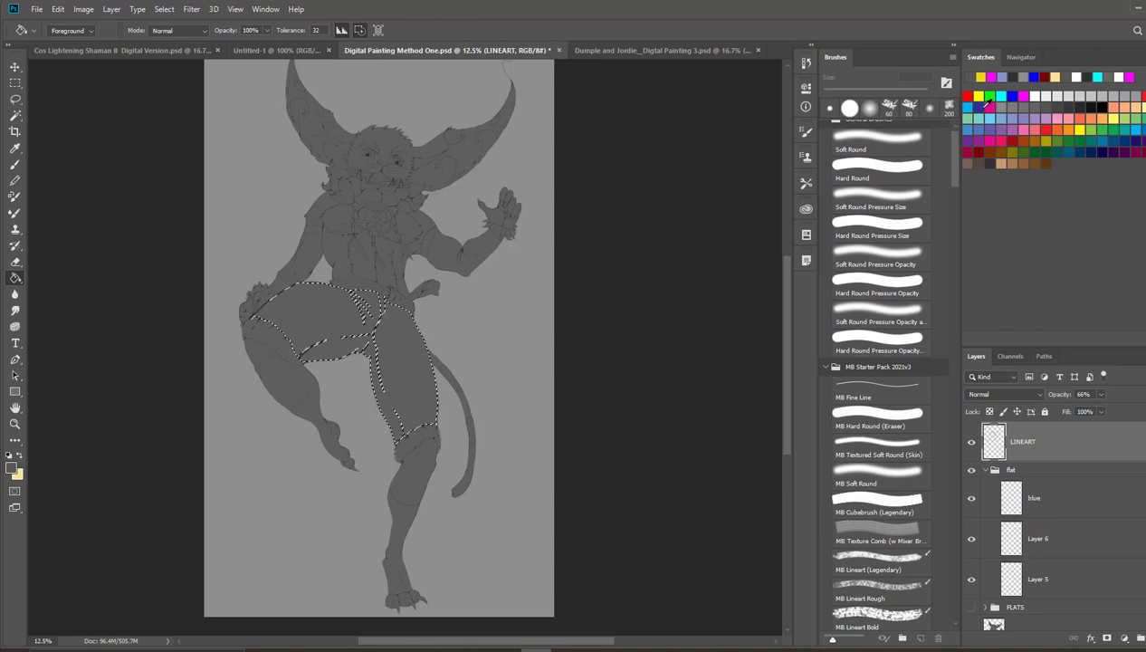
click(972, 107)
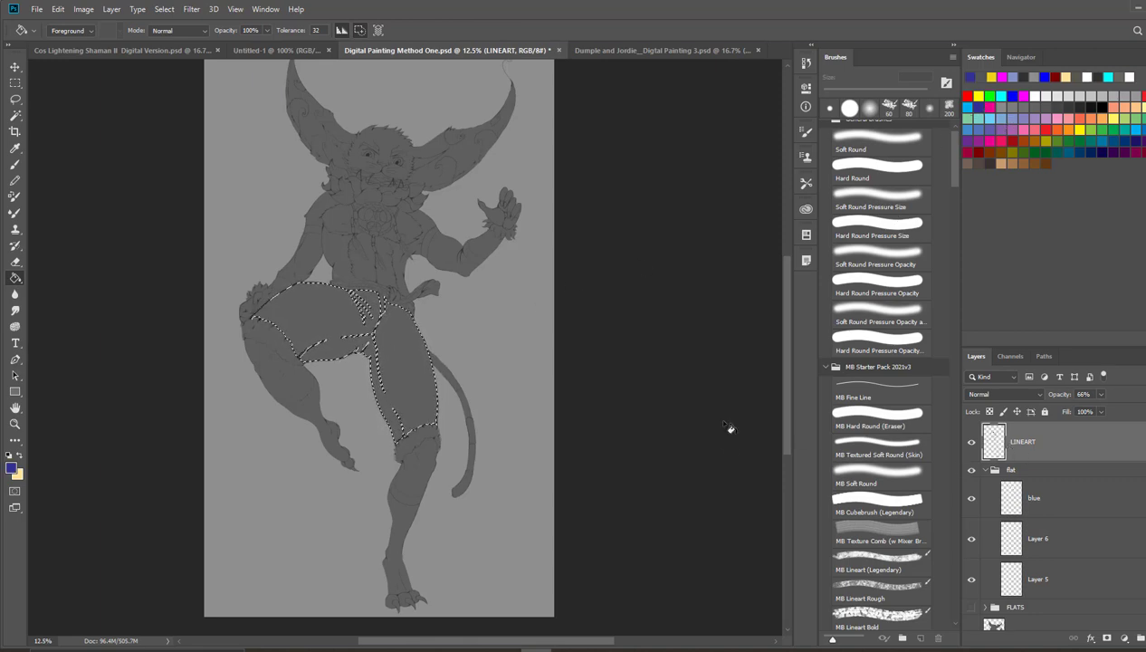
click(1046, 505)
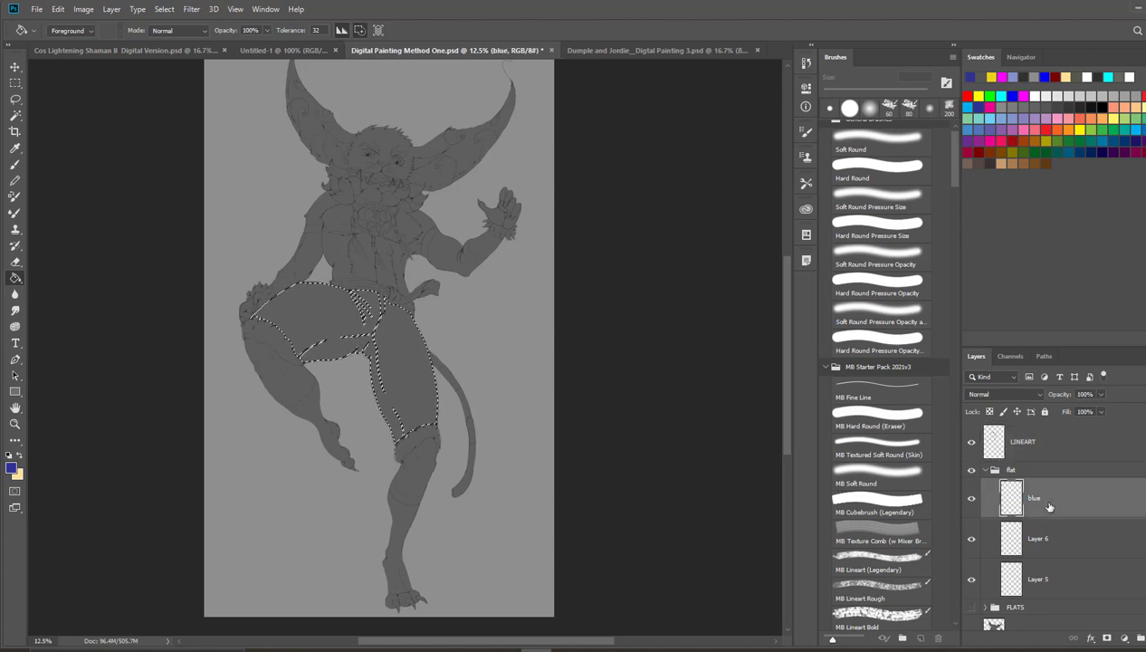
click(334, 329)
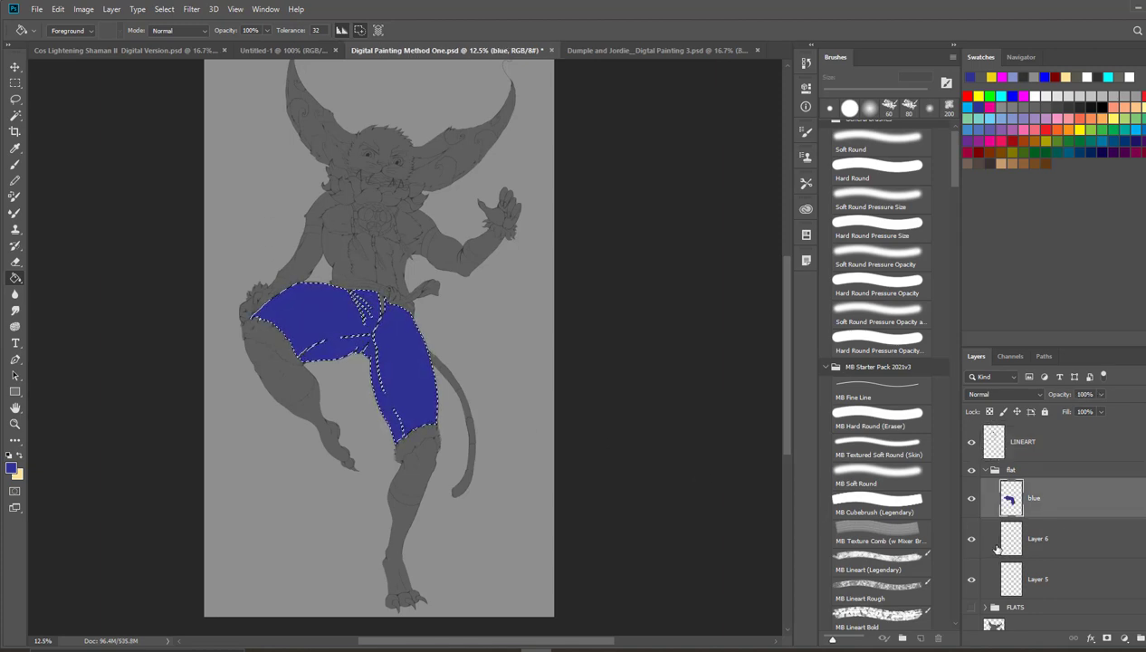
Step: Collapse the "flat" group, show the FLATS group and delete the "flat" group
click(986, 470)
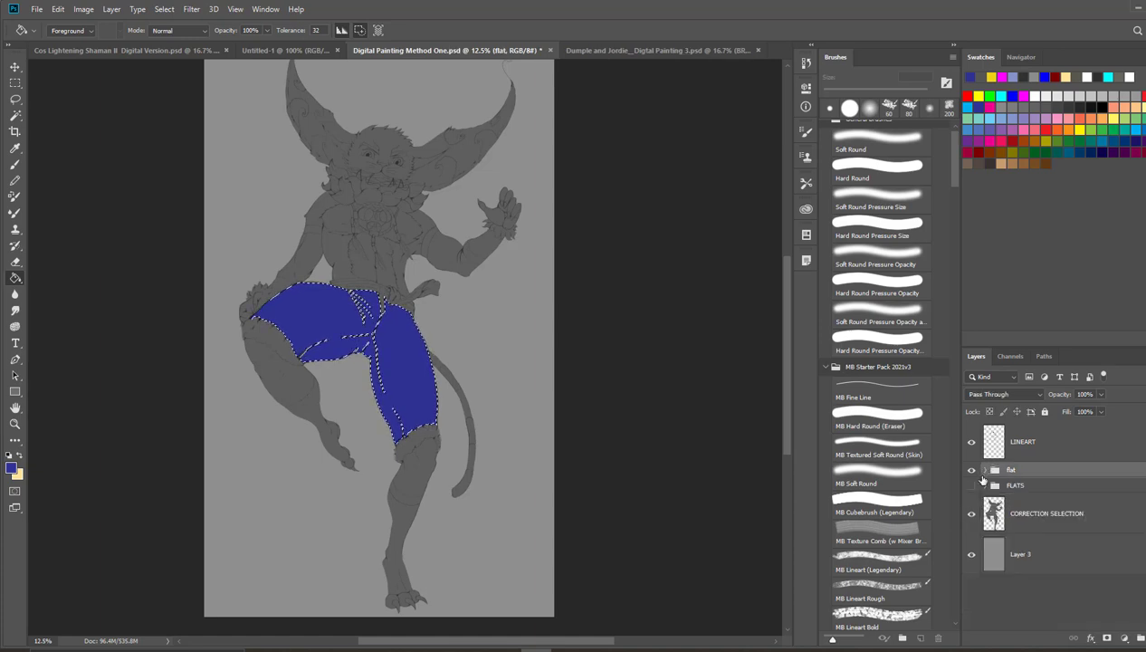
click(971, 486)
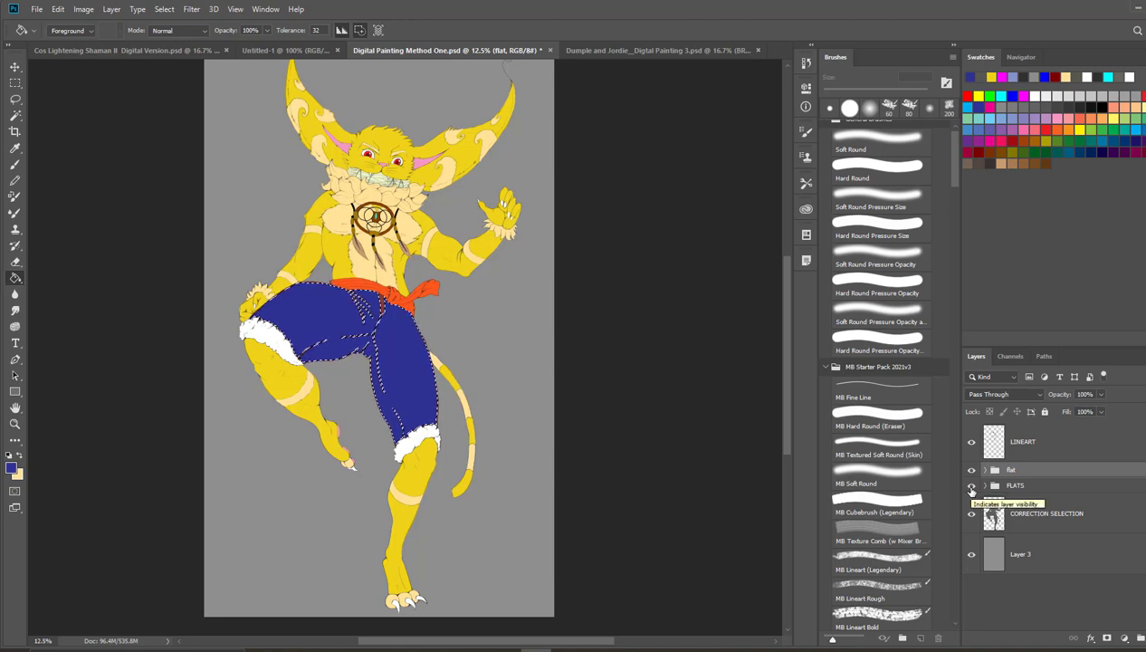
drag(993, 507, 1137, 639)
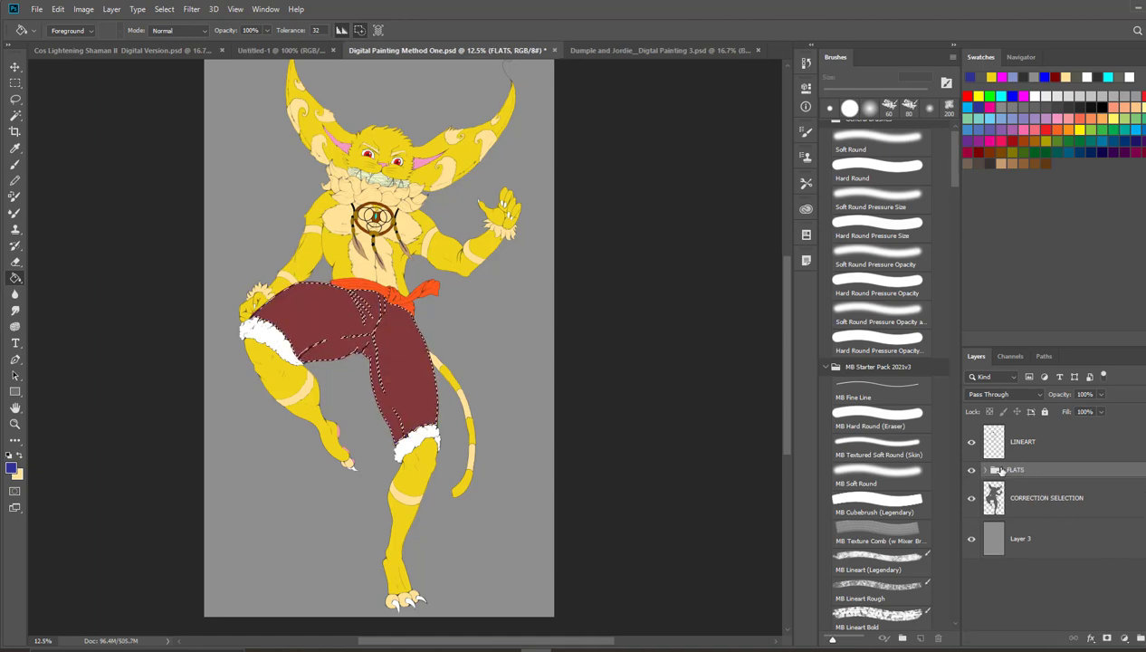
Step: Clear the trouser selection and add a new layer directly above the FLATS group
click(164, 9)
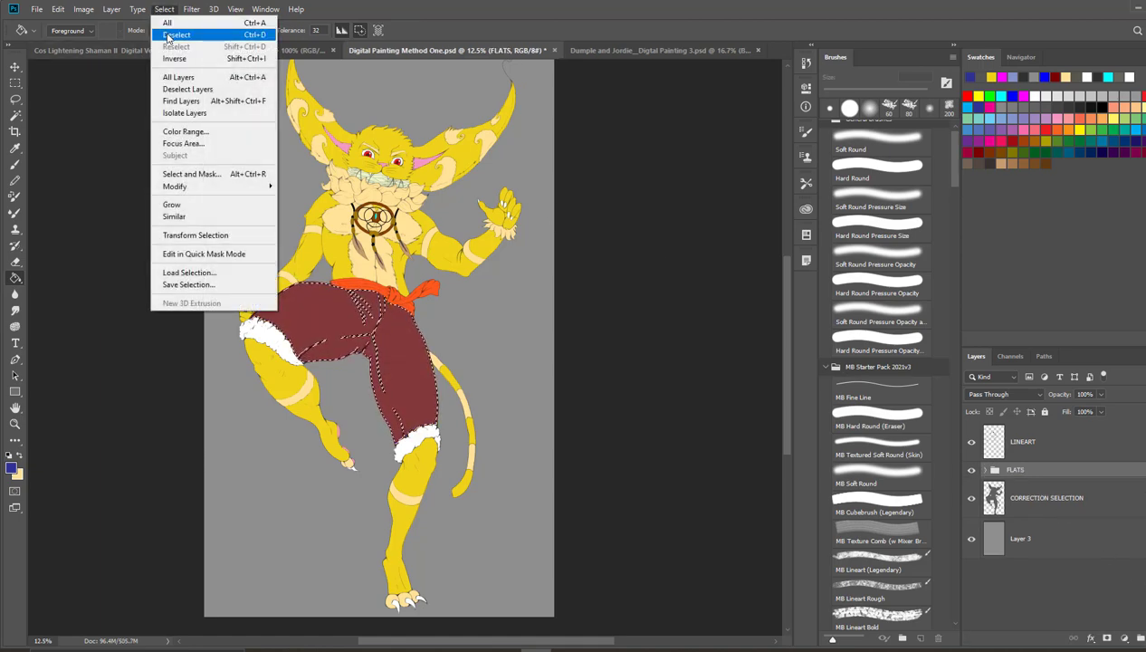
click(181, 34)
click(1041, 440)
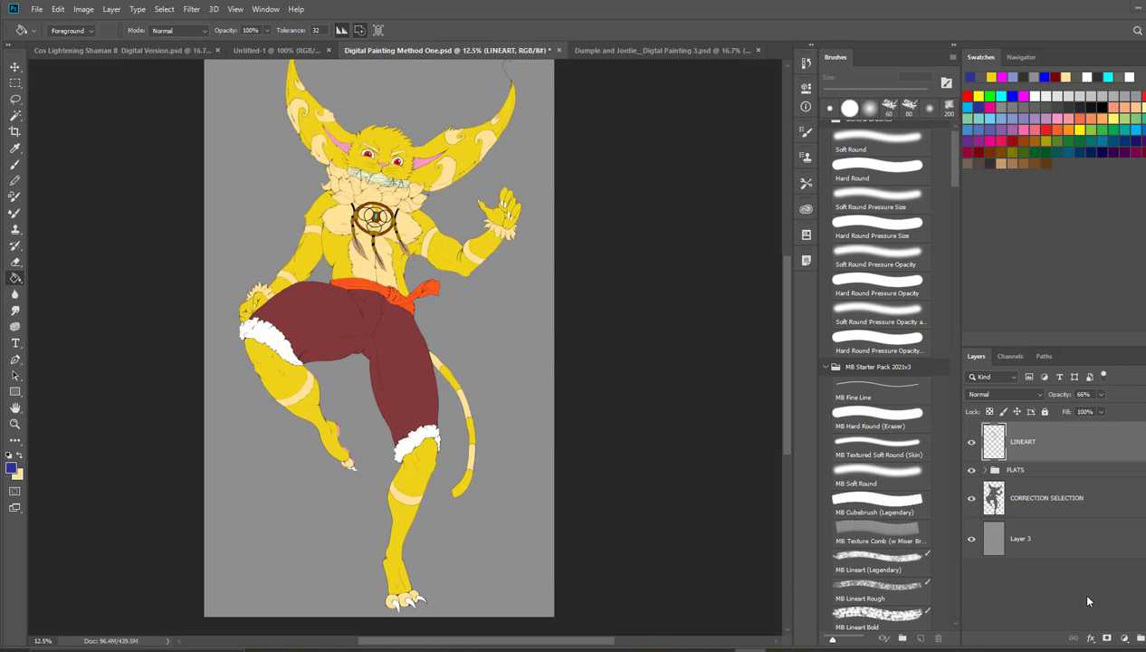
click(1043, 474)
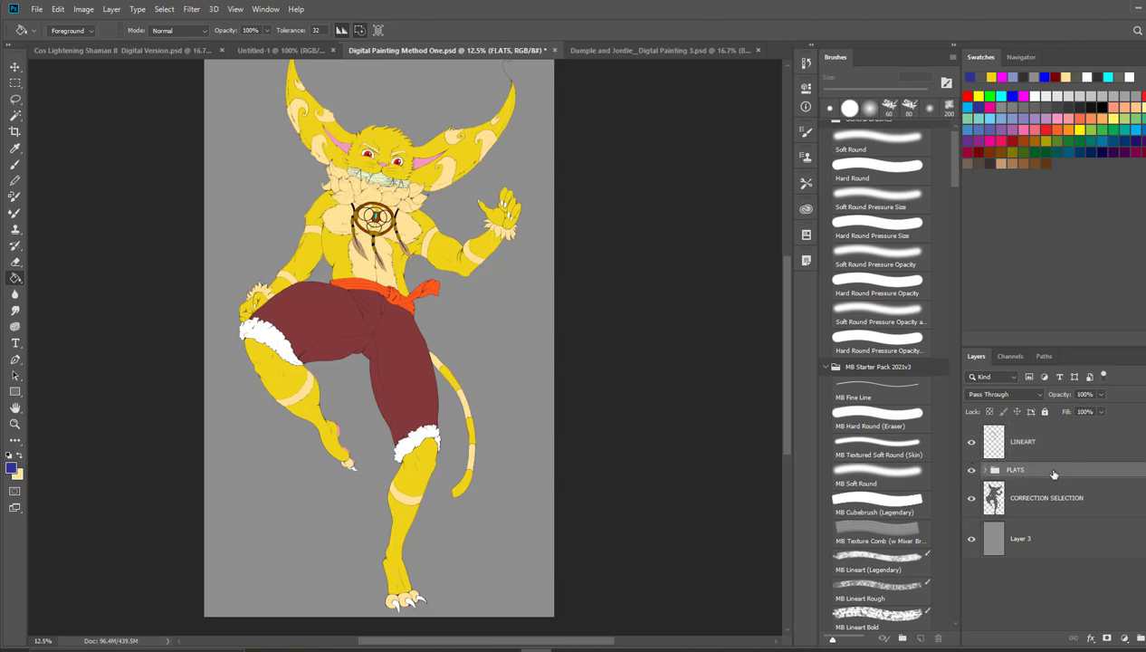
key(ctrl+shift+alt+n)
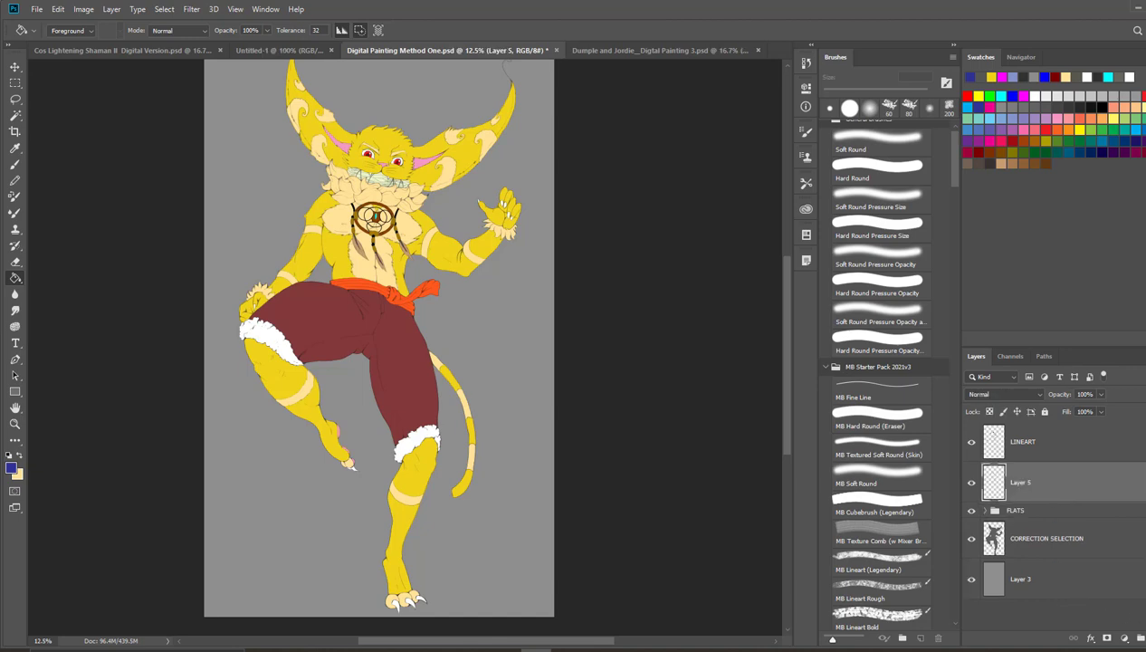
Step: Rename the new layer between LINEART and FLATS as "SHADES"
double_click(1021, 483)
key(BackSpace)
key(BackSpace)
key(BackSpace)
key(BackSpace)
key(BackSpace)
key(Return)
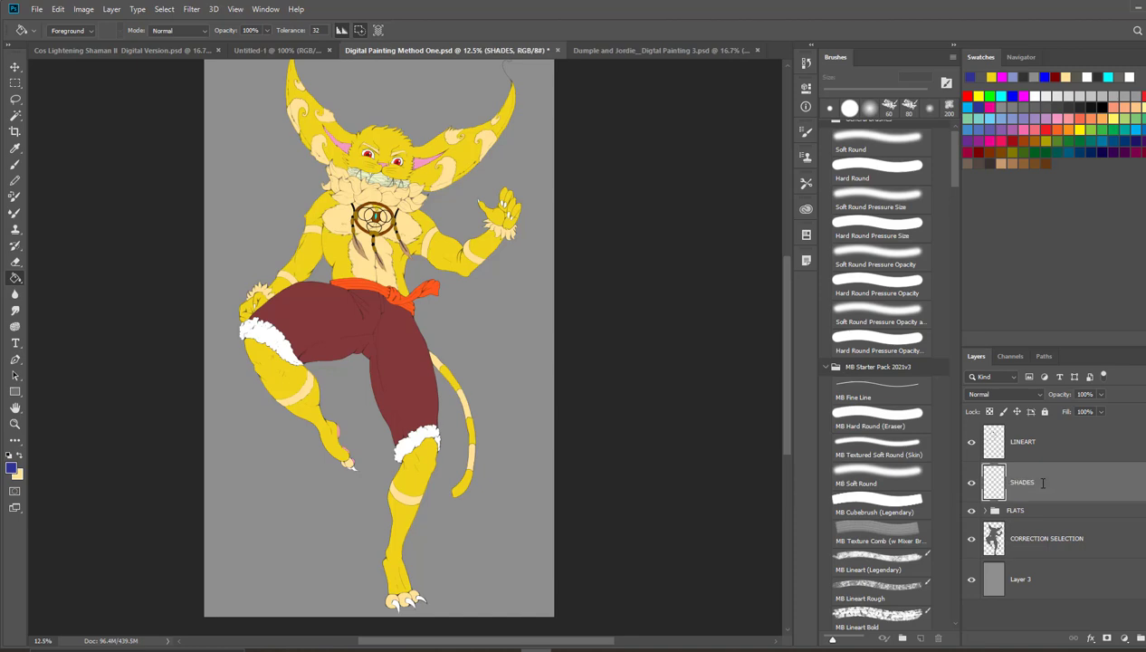
Step: Set the blending mode of the SHADES layer to Difference
click(1032, 394)
click(1080, 471)
click(1034, 396)
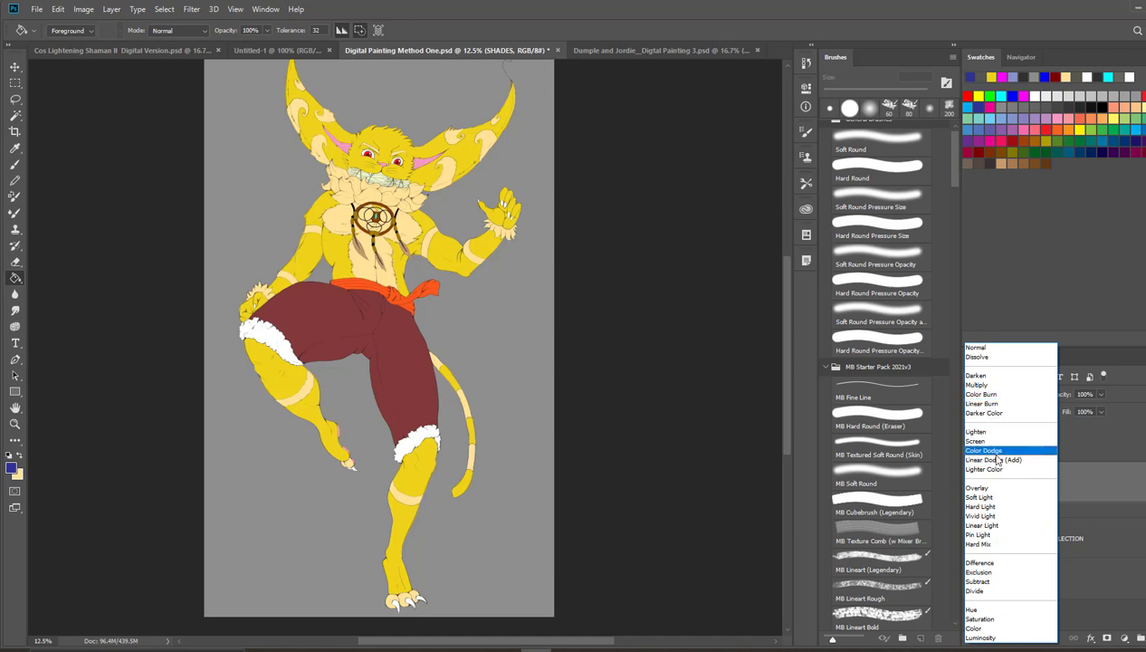
click(997, 564)
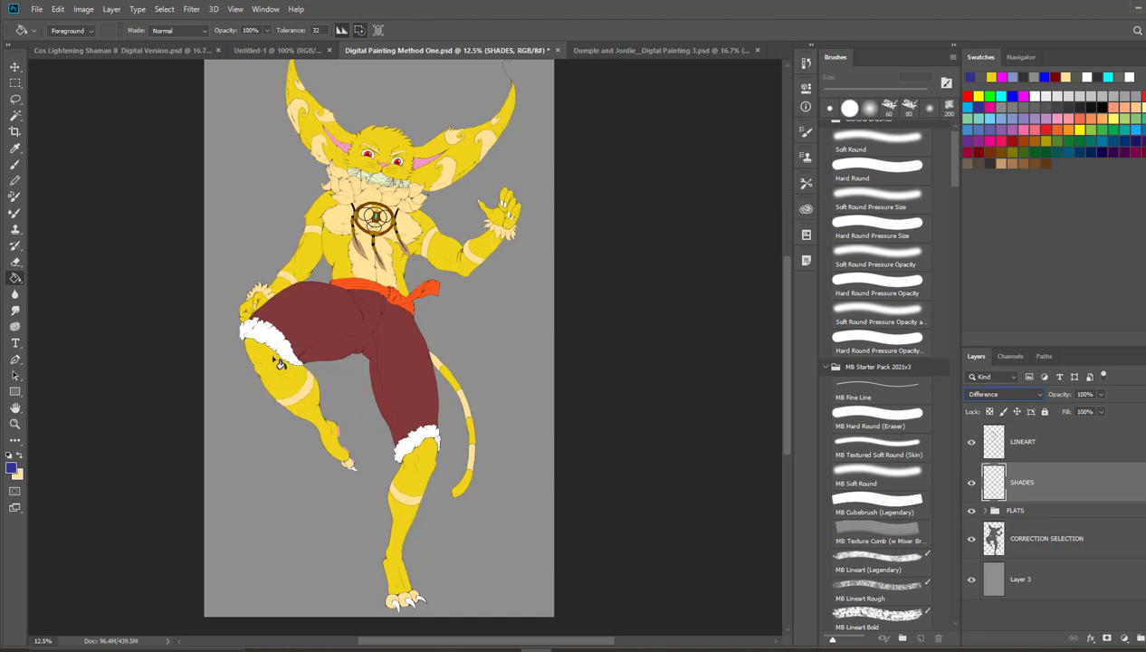
Step: Change the foreground colour to a dark, nearly neutral grey for painting the shadows
click(11, 466)
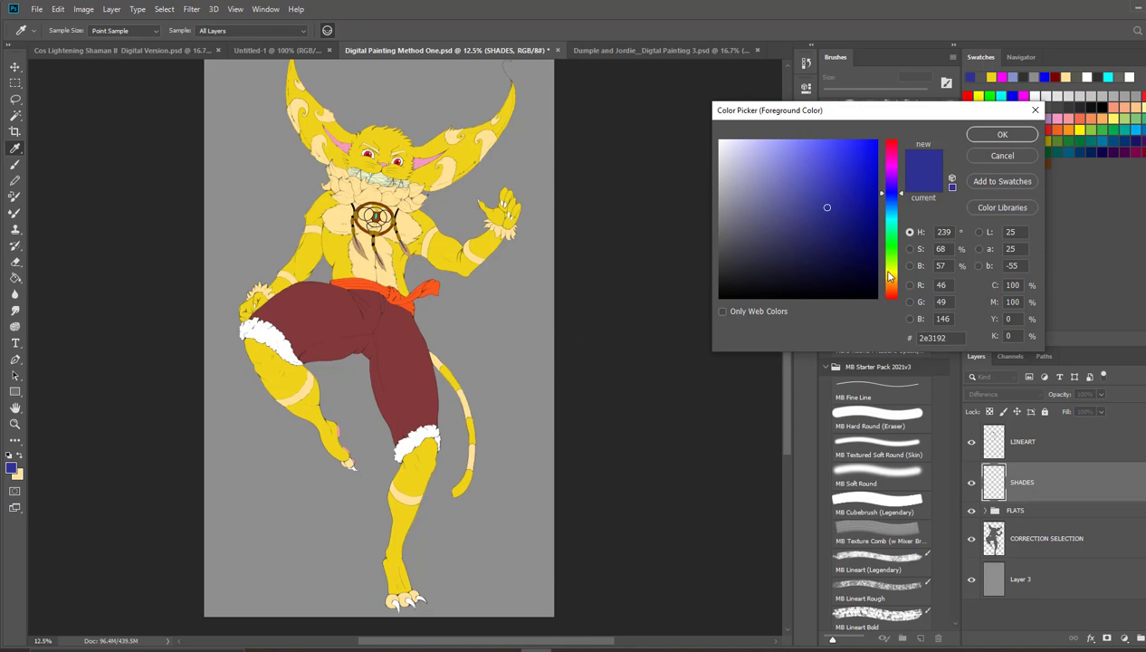
click(706, 265)
click(712, 250)
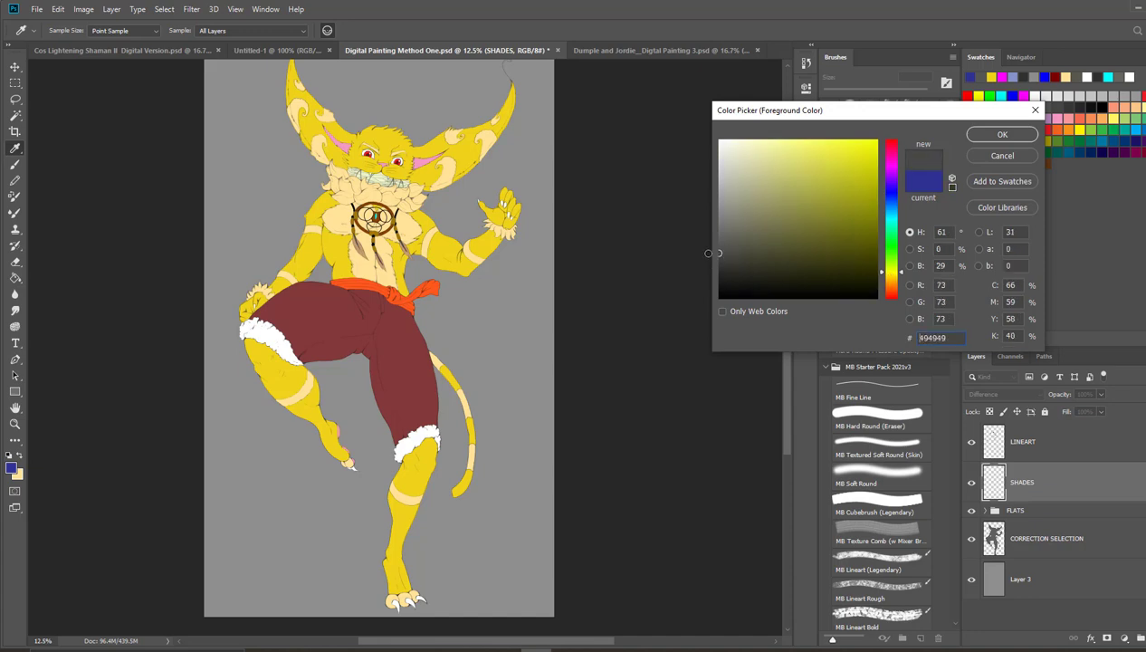
click(705, 246)
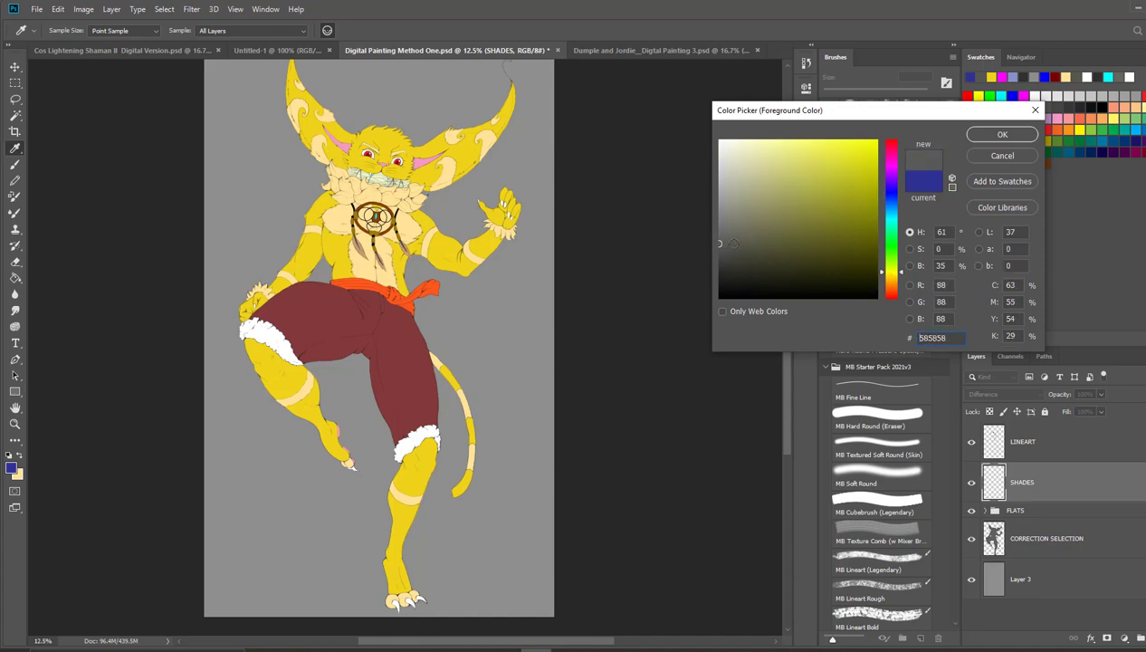
click(733, 245)
drag(734, 244, 736, 243)
click(996, 136)
key(g)
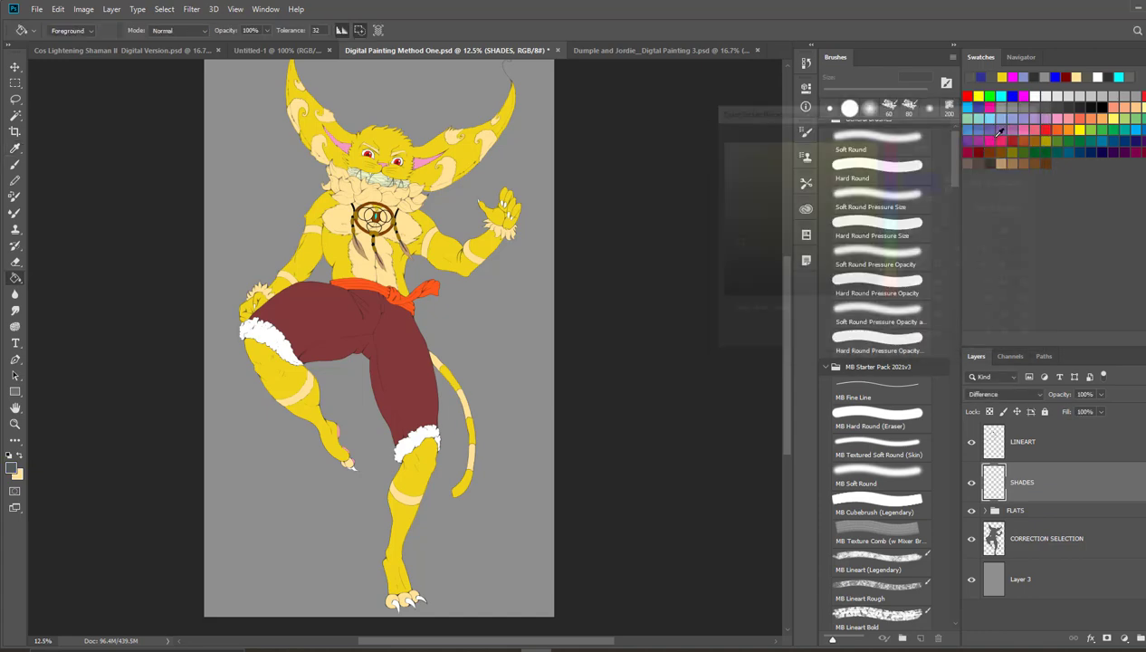
Step: Choose the Brush tool and load the outline of the CORRECTION SELECTION layer's silhouette as a selection
click(14, 422)
click(55, 30)
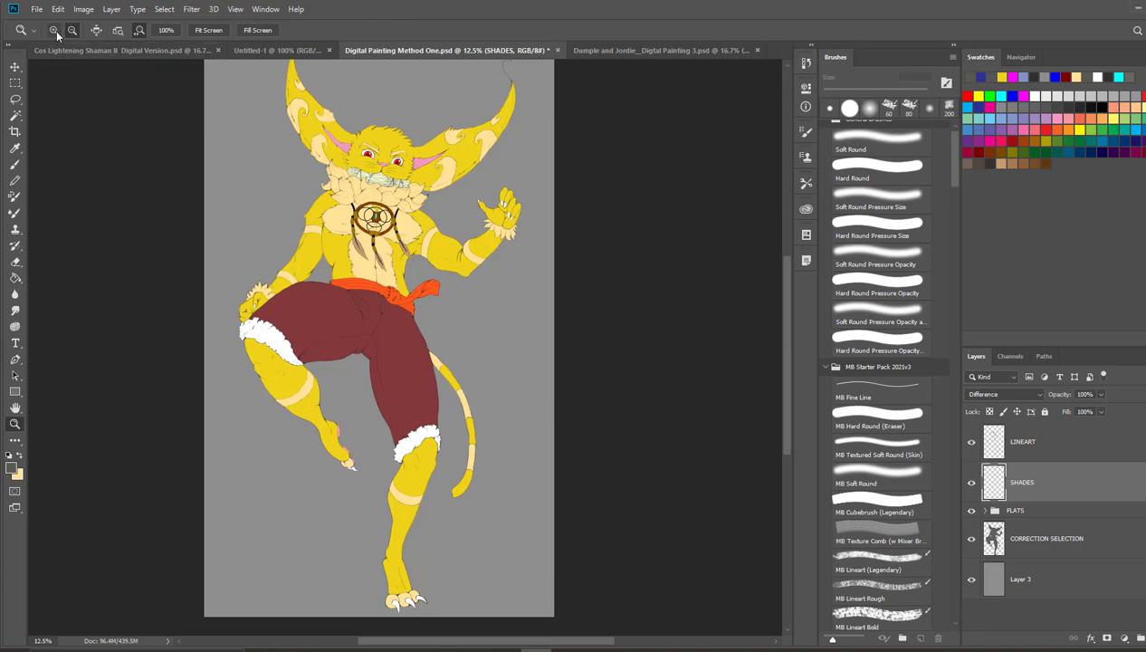
click(250, 370)
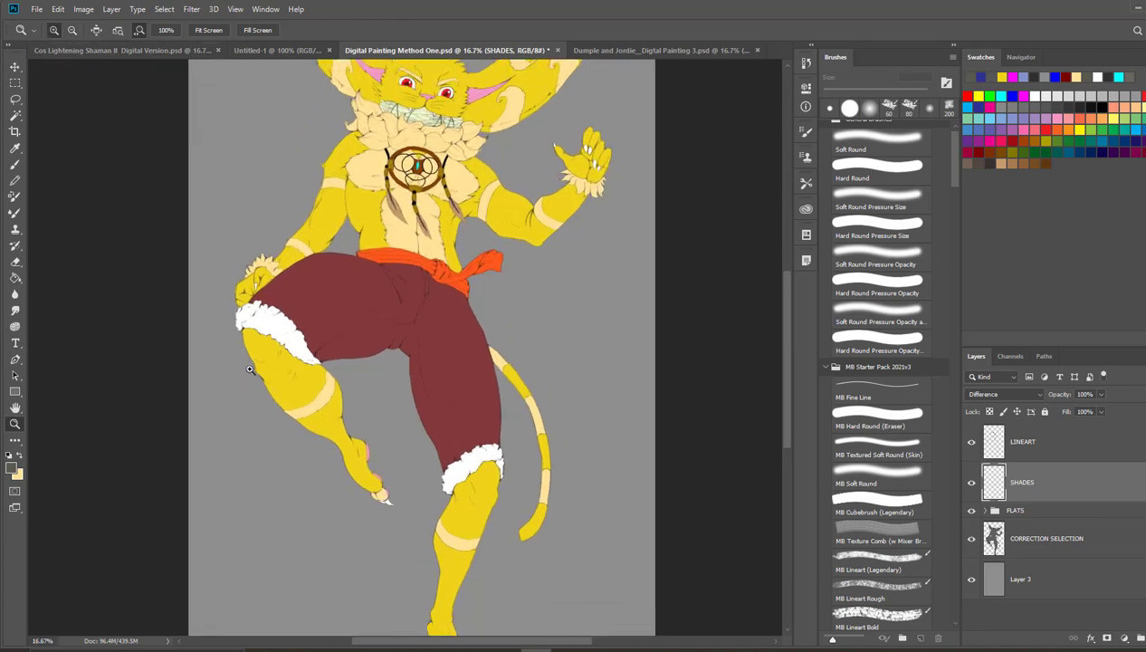
click(250, 369)
click(250, 369)
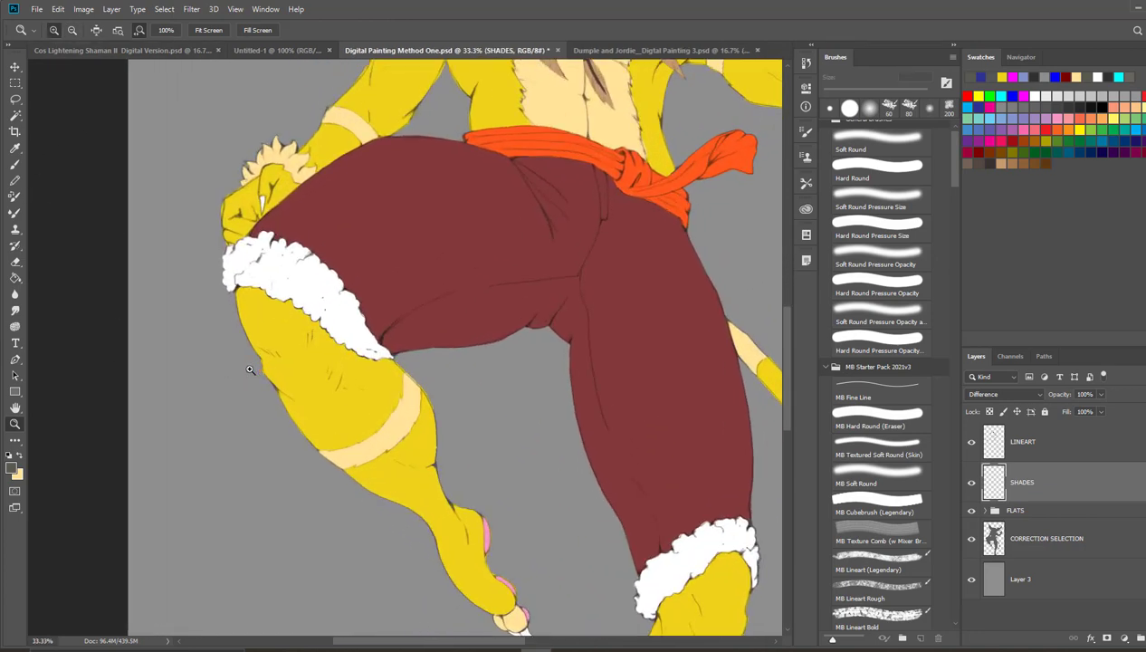
click(15, 164)
scroll(67, 173, right, 2)
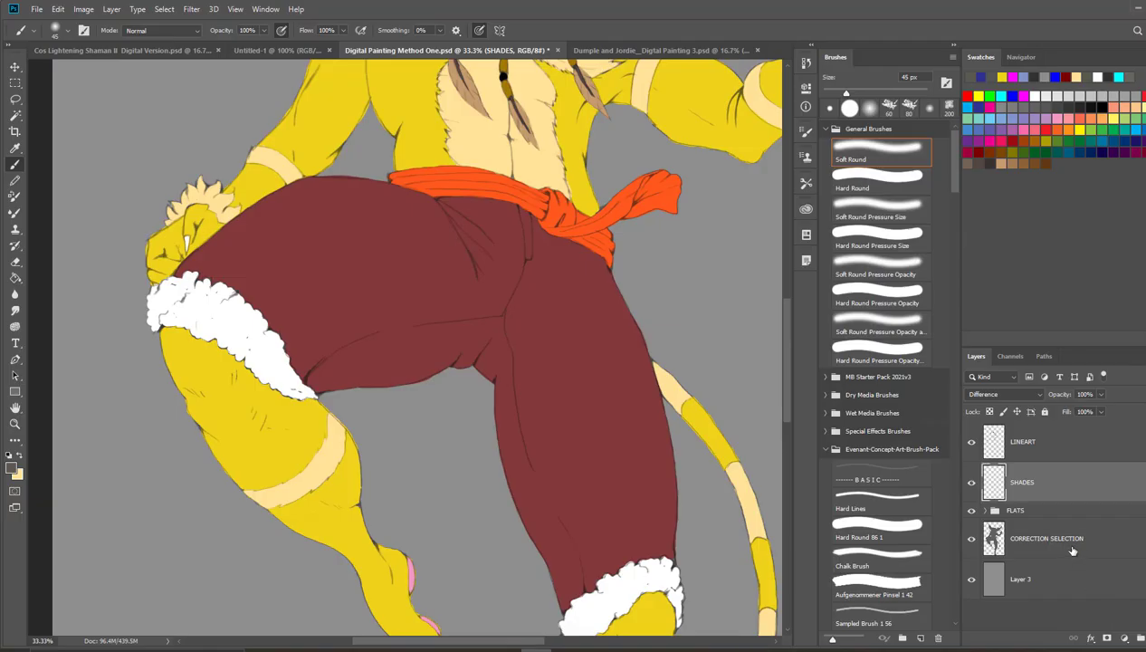
click(1071, 550)
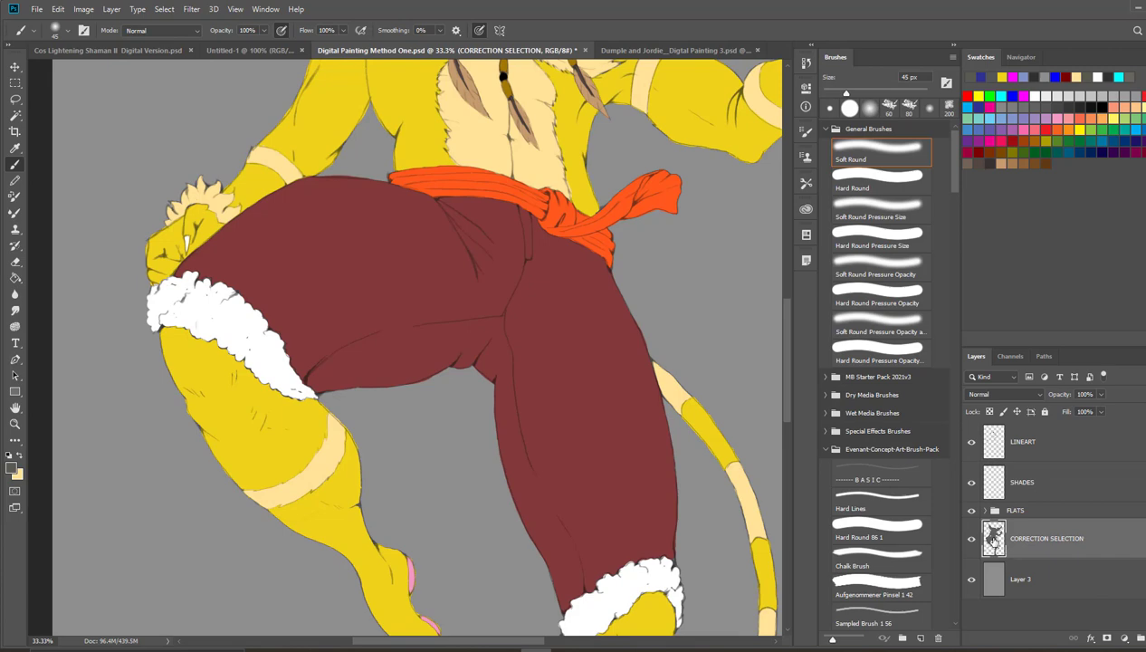
right_click(993, 541)
click(1010, 322)
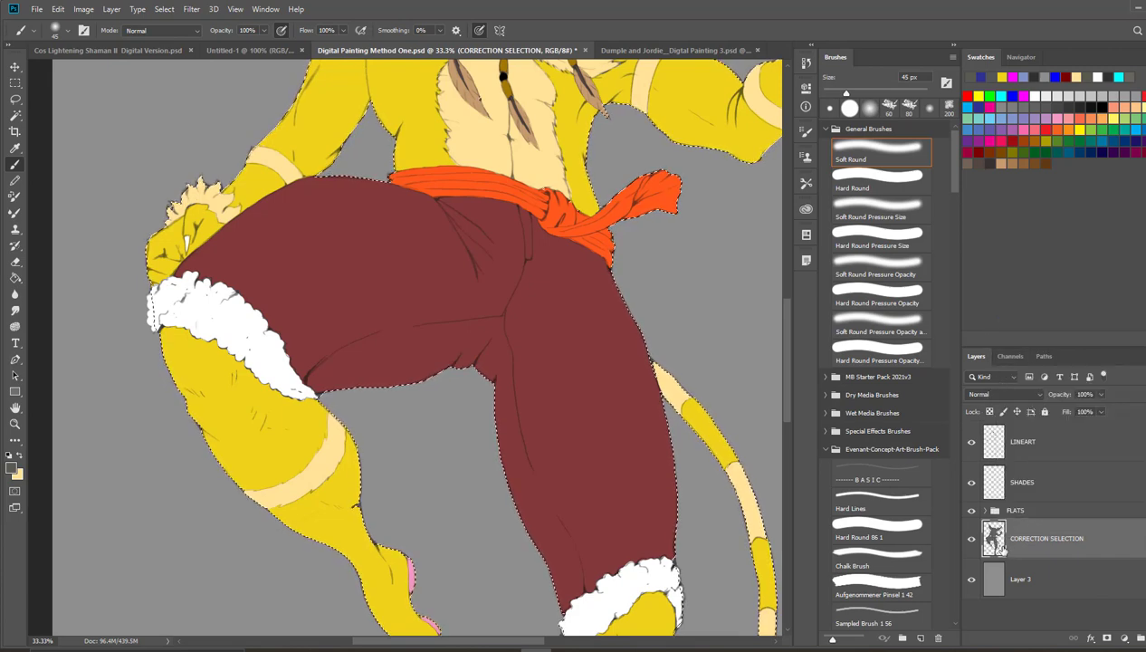
Step: Paint soft shadows around the raised leg's calf on the SHADES layer with the Soft Round brush at 125 px and 175 px
click(1039, 488)
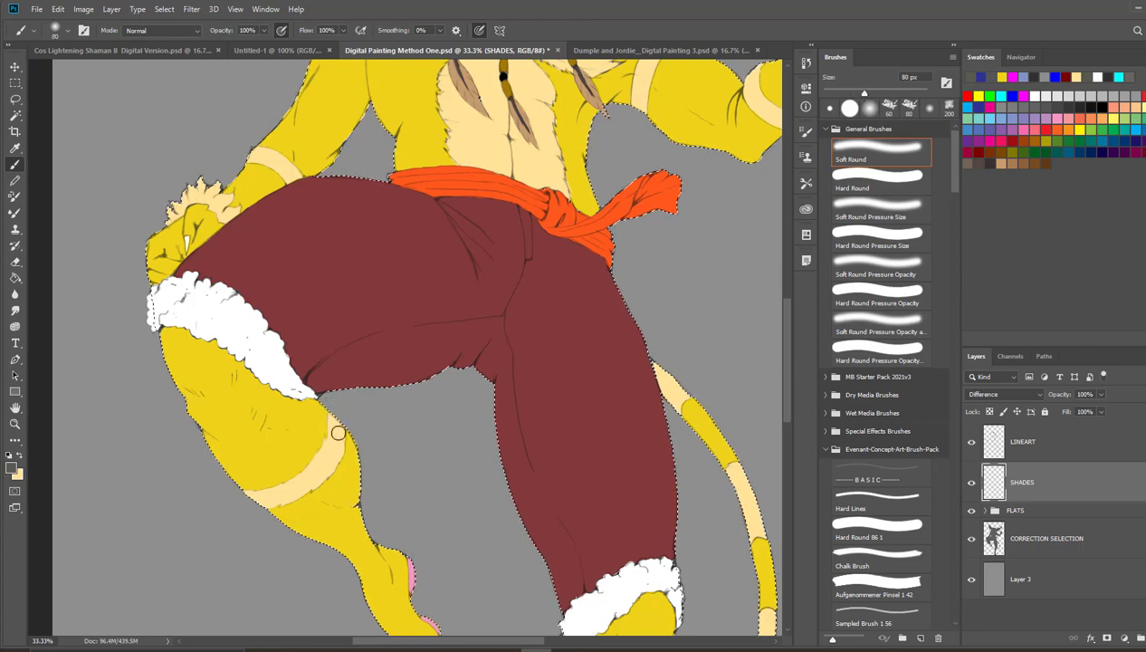
key(bracketright)
key(bracketright)
key(bracketright)
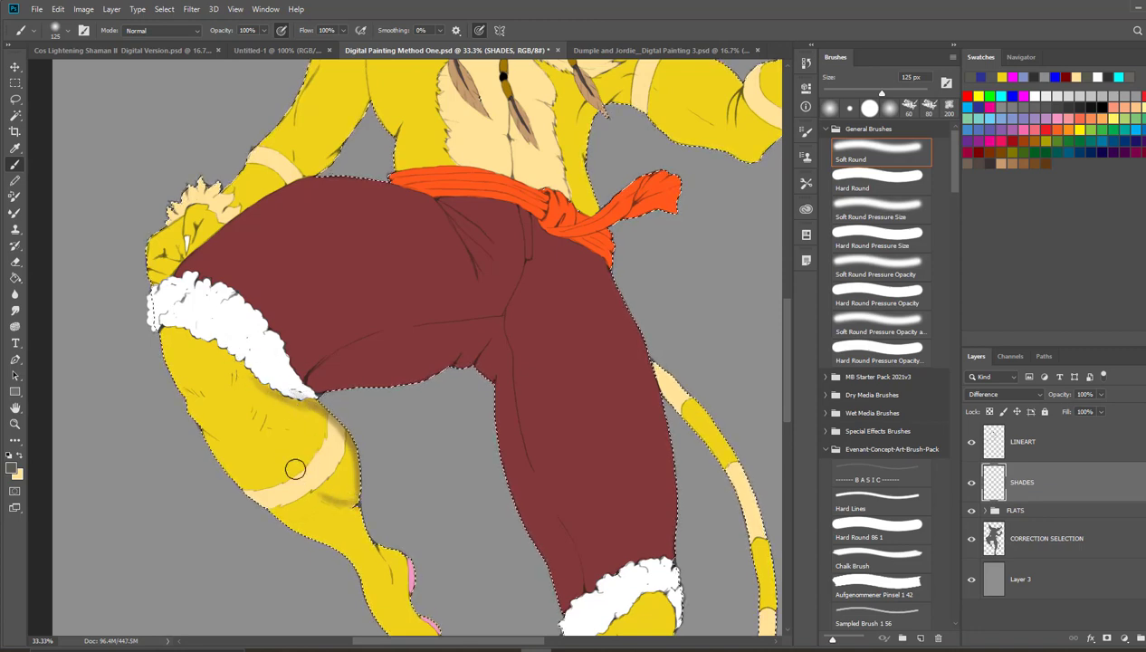
mouse_move(341, 507)
mouse_down()
mouse_move(280, 424)
mouse_move(335, 505)
mouse_up()
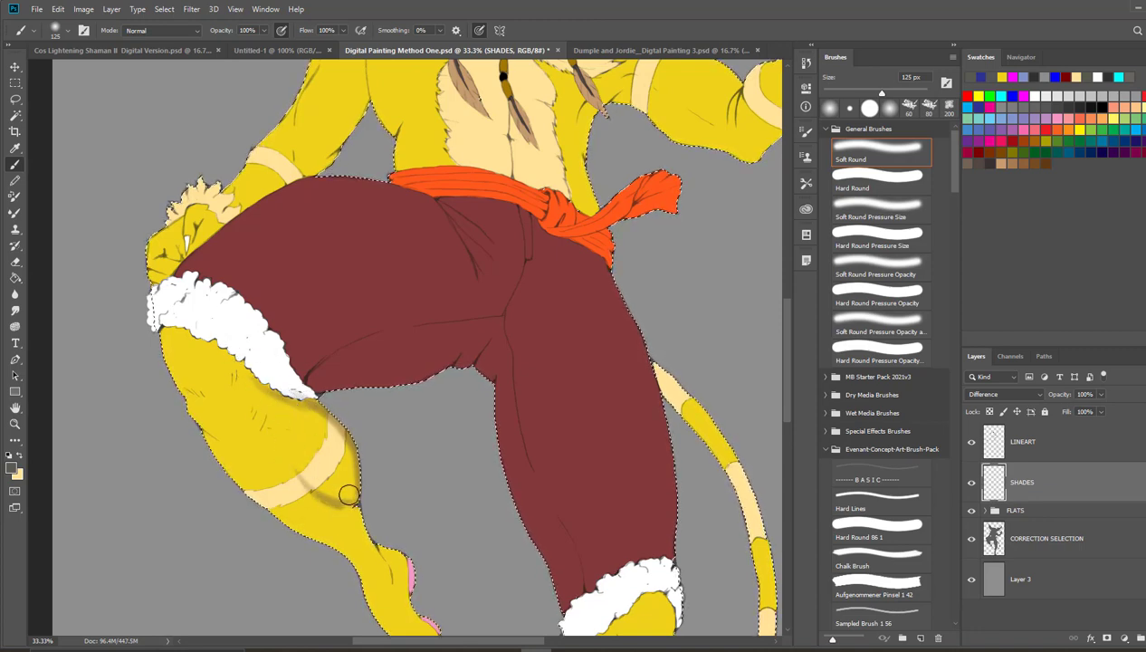
key(bracketright)
key(bracketright)
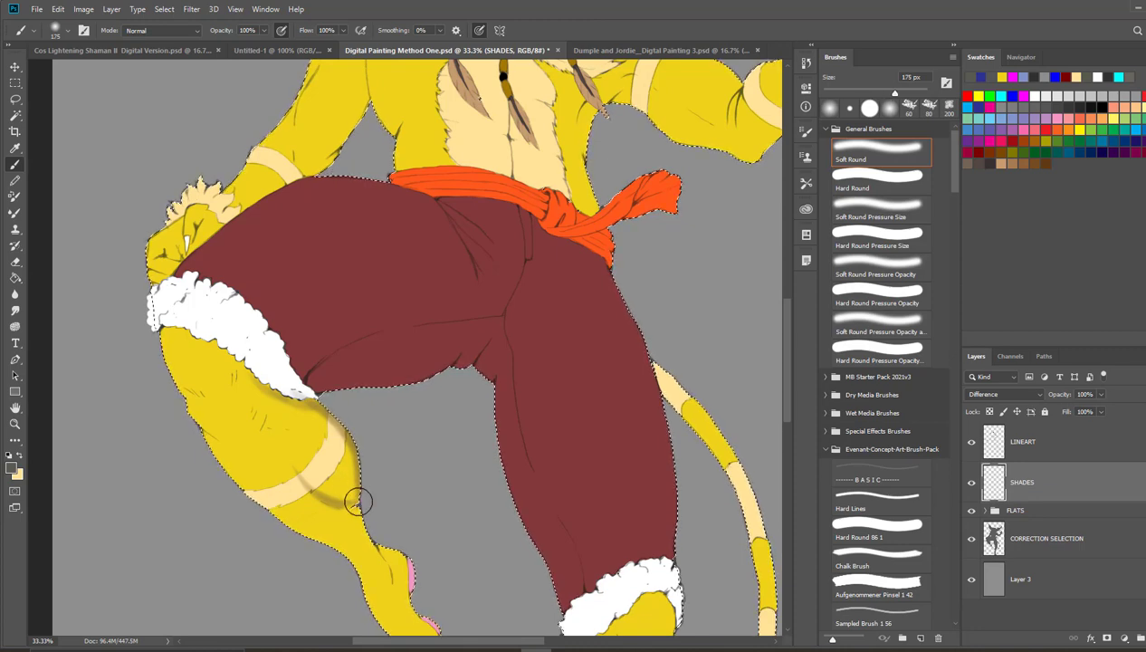
drag(352, 498, 344, 493)
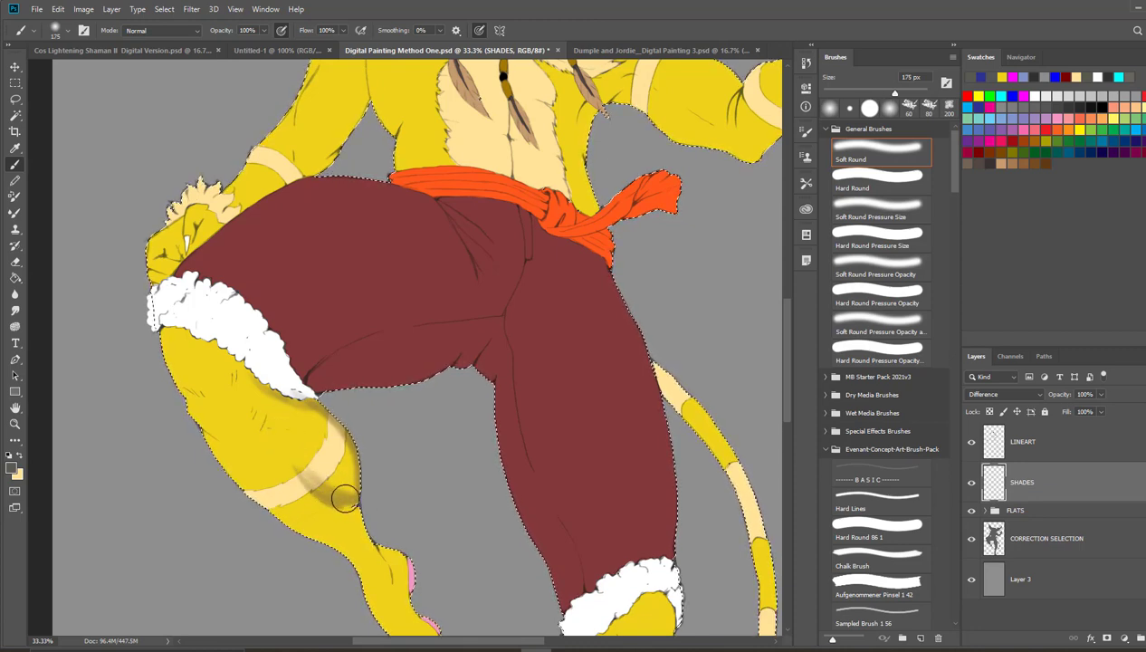
Step: Shade the raised leg's ankle and shin edge with an 80 px brush, then the rest of the character with a larger brush
key(bracketleft)
key(bracketleft)
key(bracketleft)
key(bracketleft)
key(bracketleft)
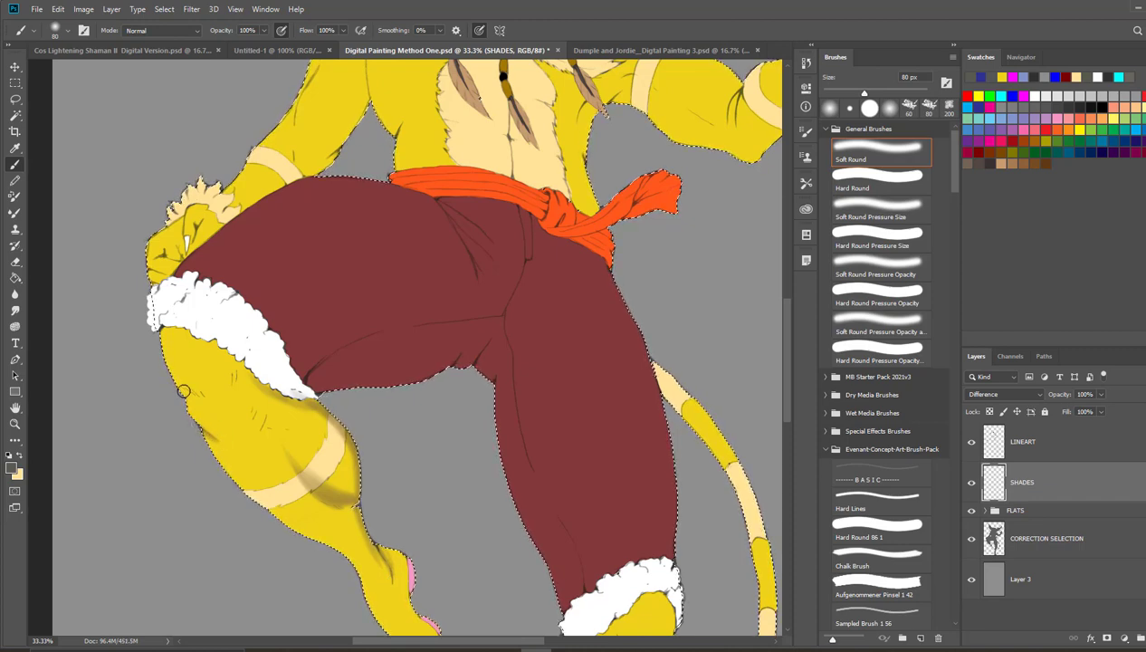
key(bracketright)
key(bracketright)
key(bracketright)
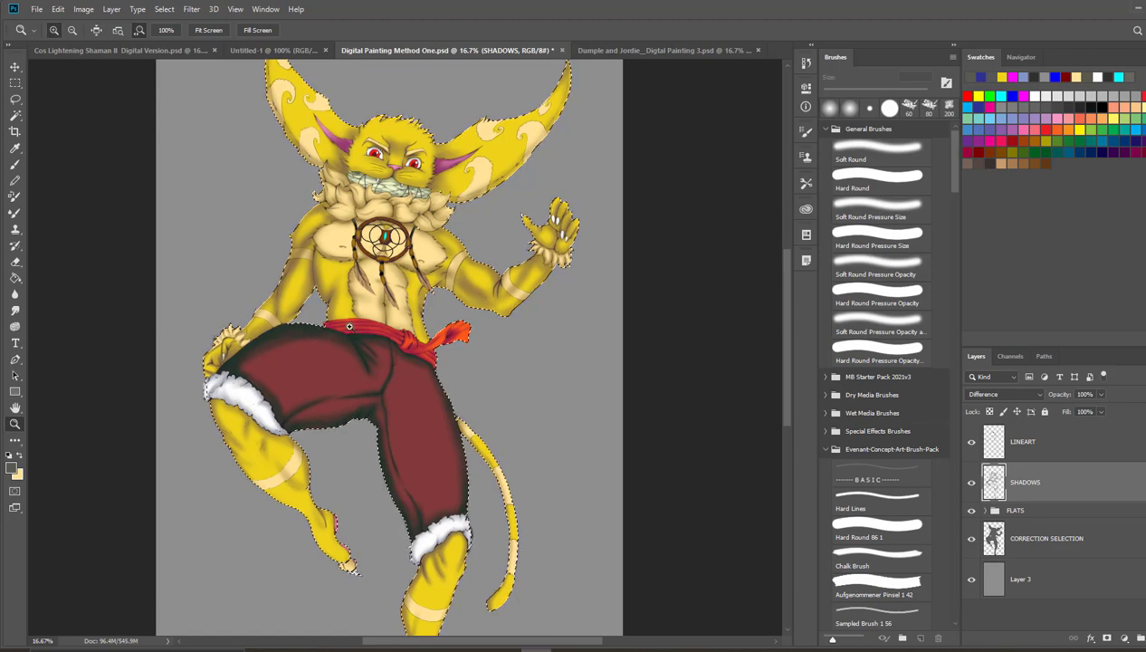
Step: Examine the painted shadows on the trousers, sash and torso up close
click(381, 331)
click(381, 332)
click(381, 331)
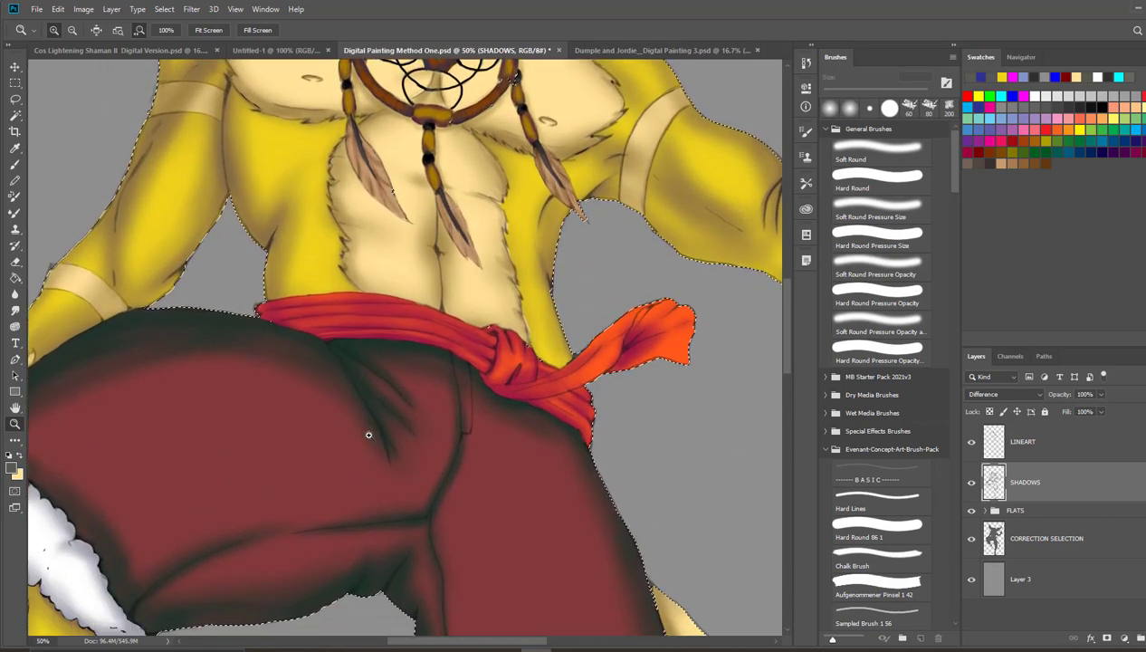
scroll(302, 341, down, 3)
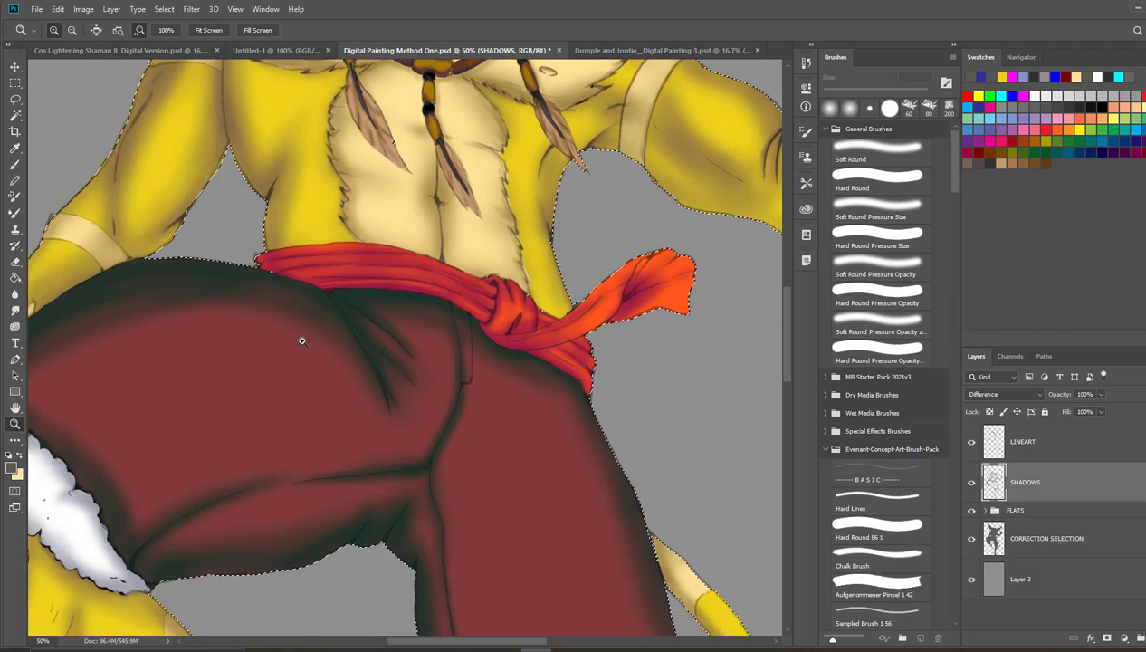
scroll(366, 393, down, 3)
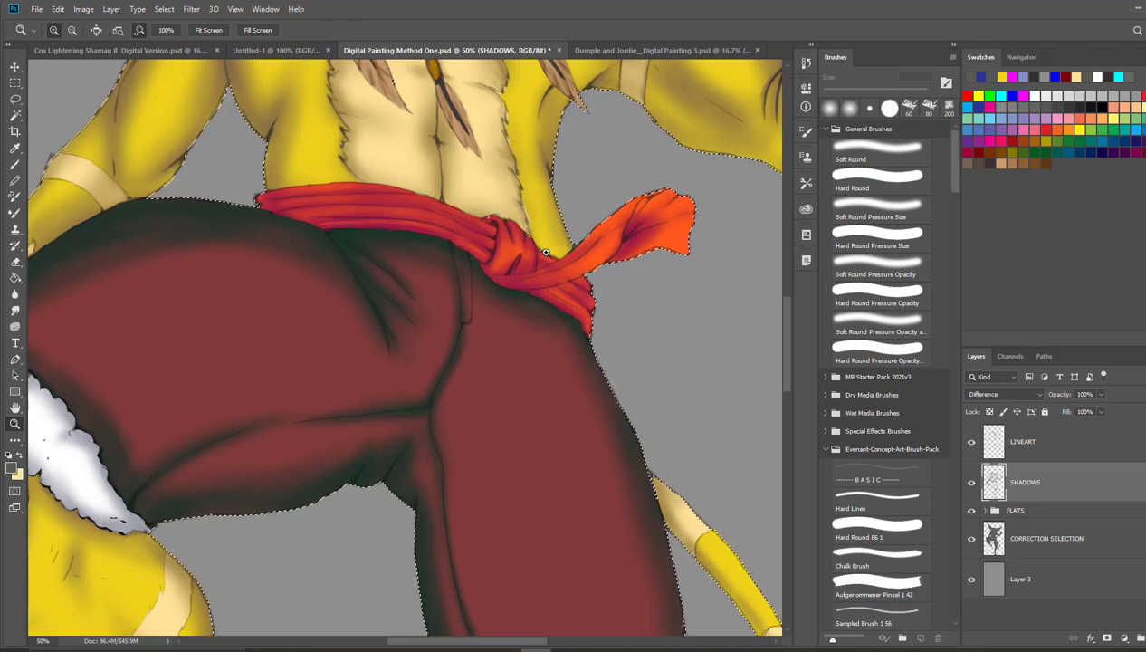
scroll(507, 280, down, 2)
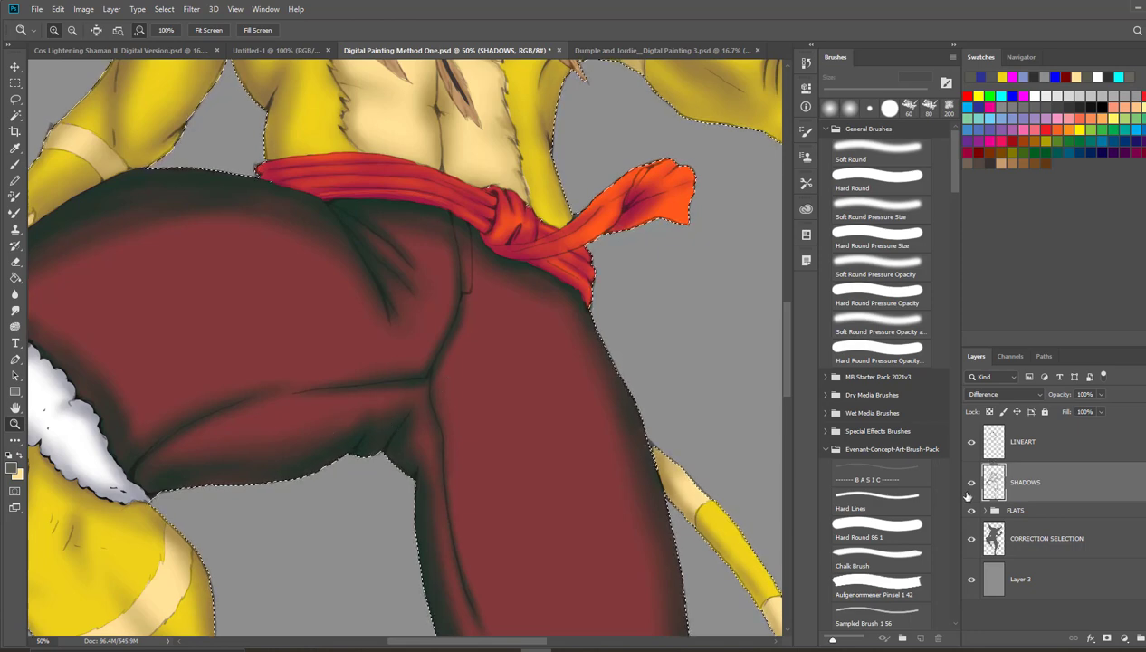
scroll(426, 235, down, 3)
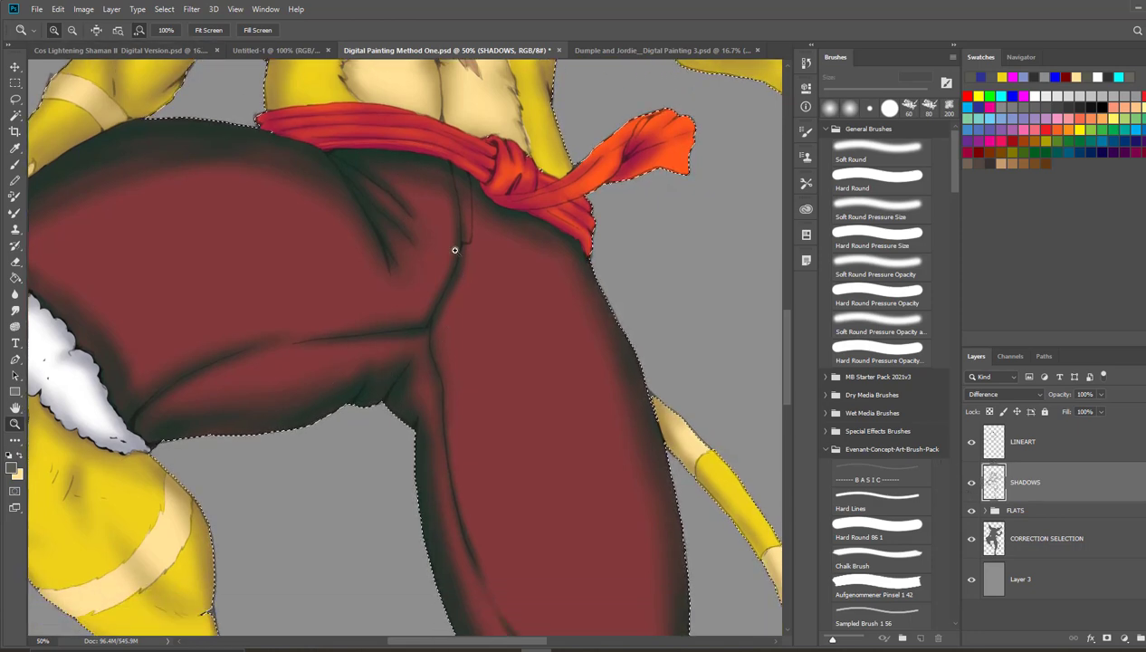
scroll(516, 382, up, 8)
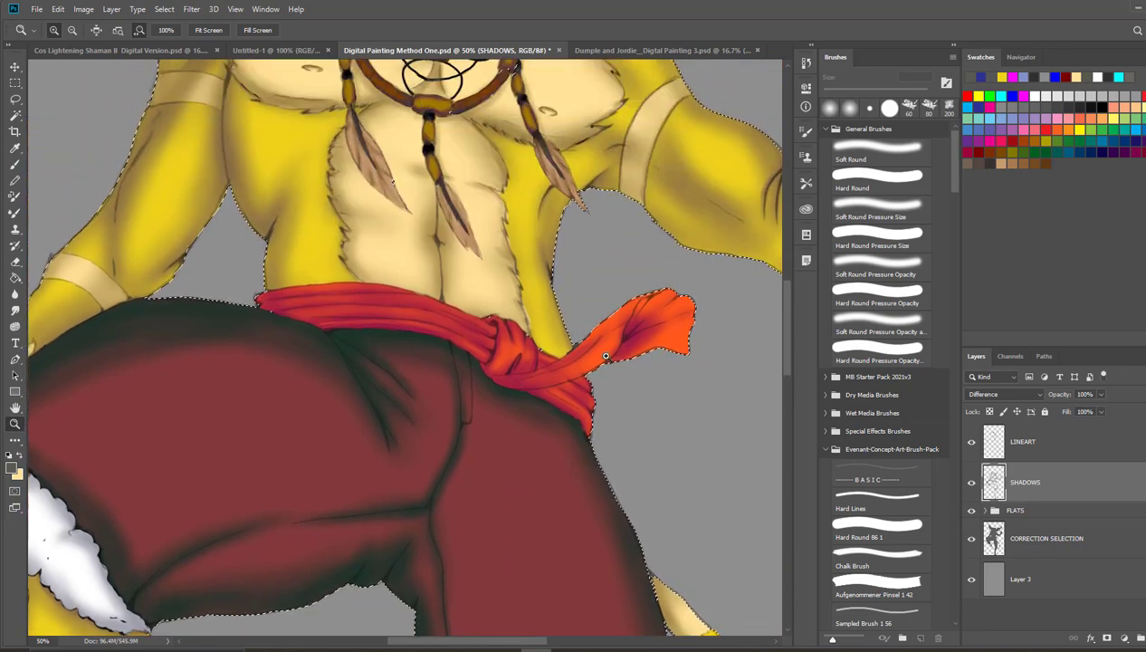
scroll(433, 313, up, 4)
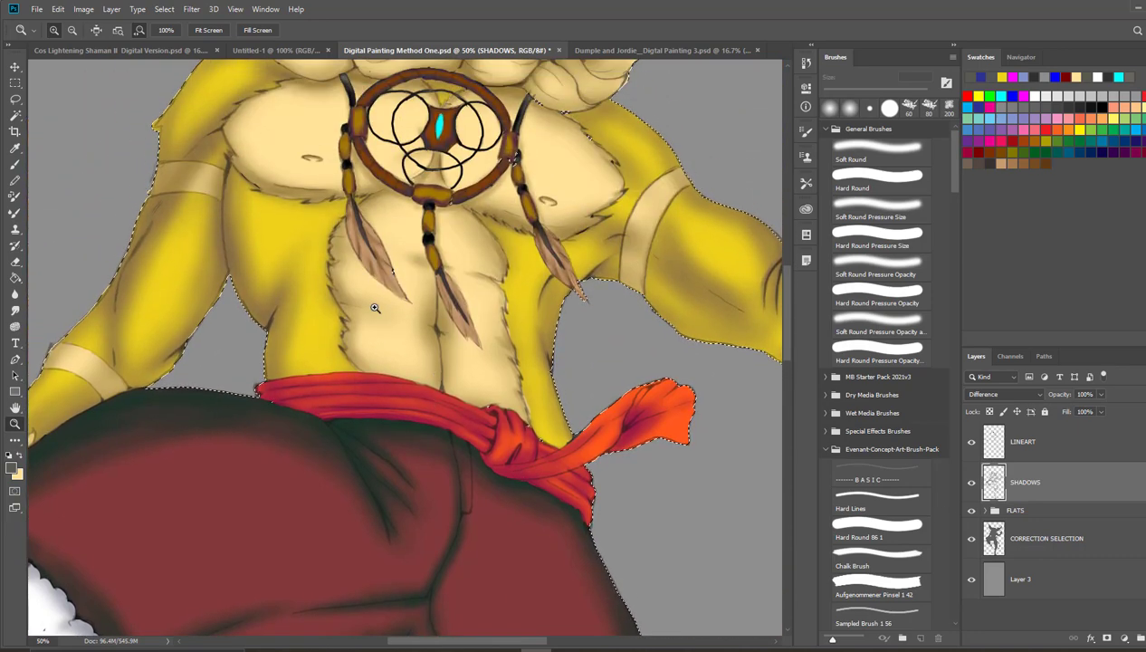
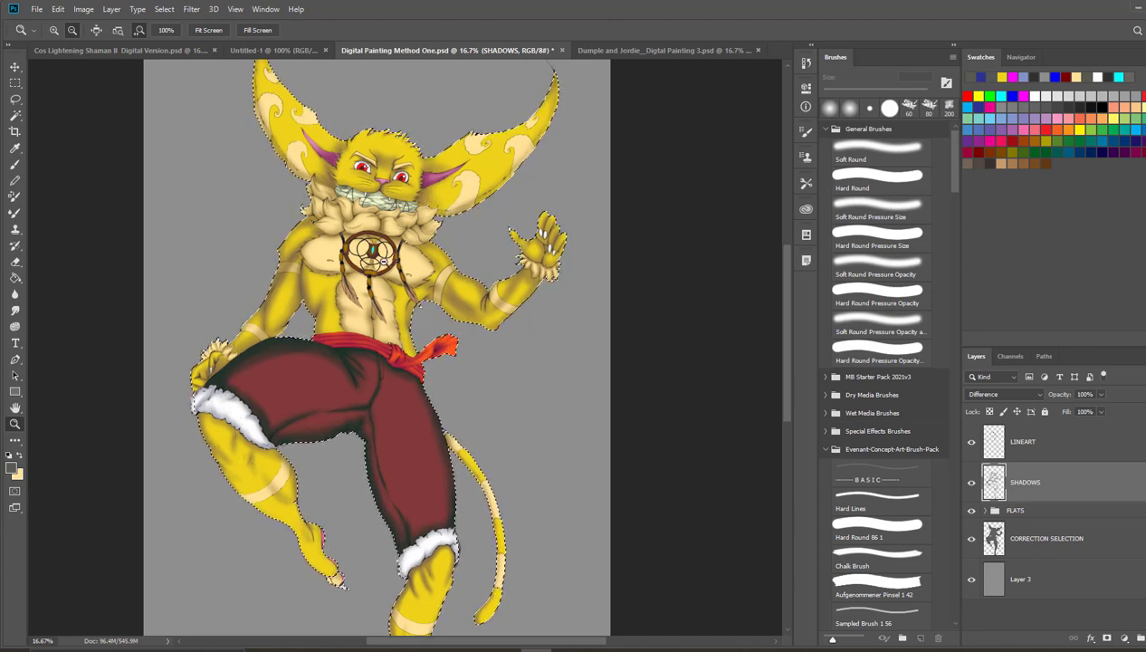
Step: Load the pixels of the YELLOW layer inside the FLATS group as a selection
click(1027, 513)
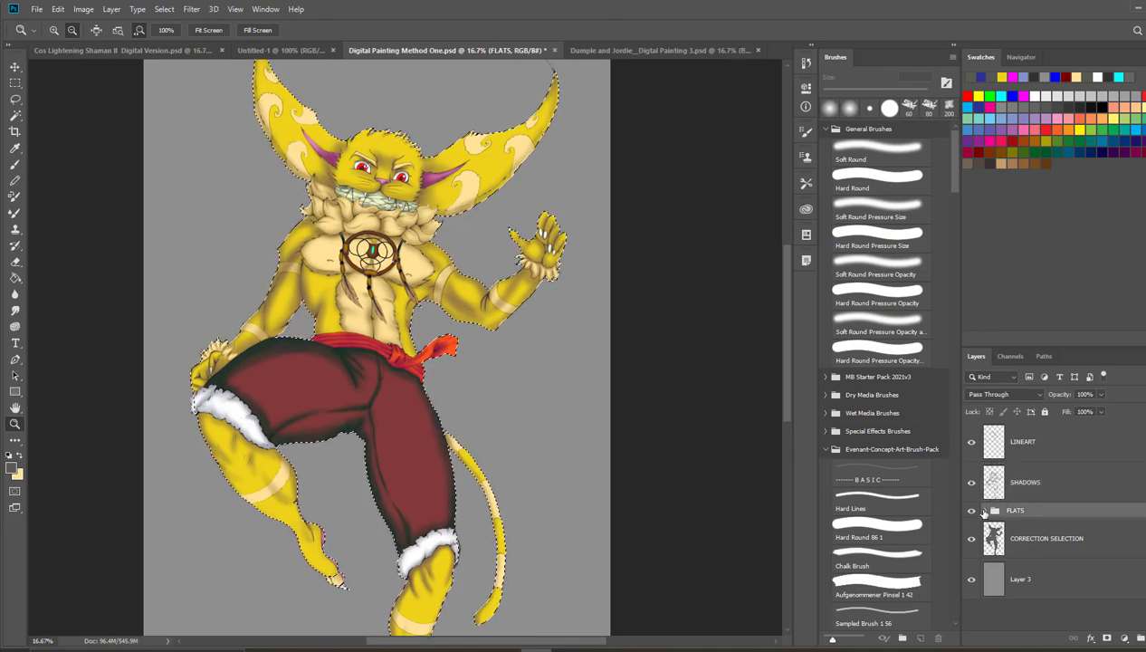
click(984, 510)
scroll(996, 534, down, 1)
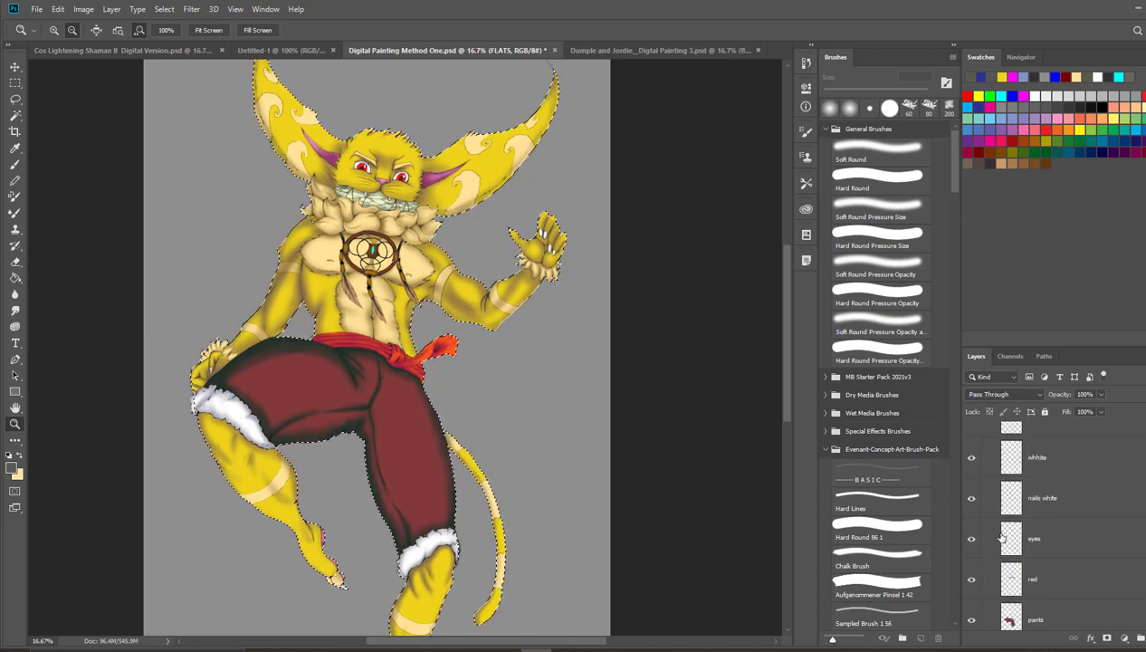
scroll(1002, 538, down, 4)
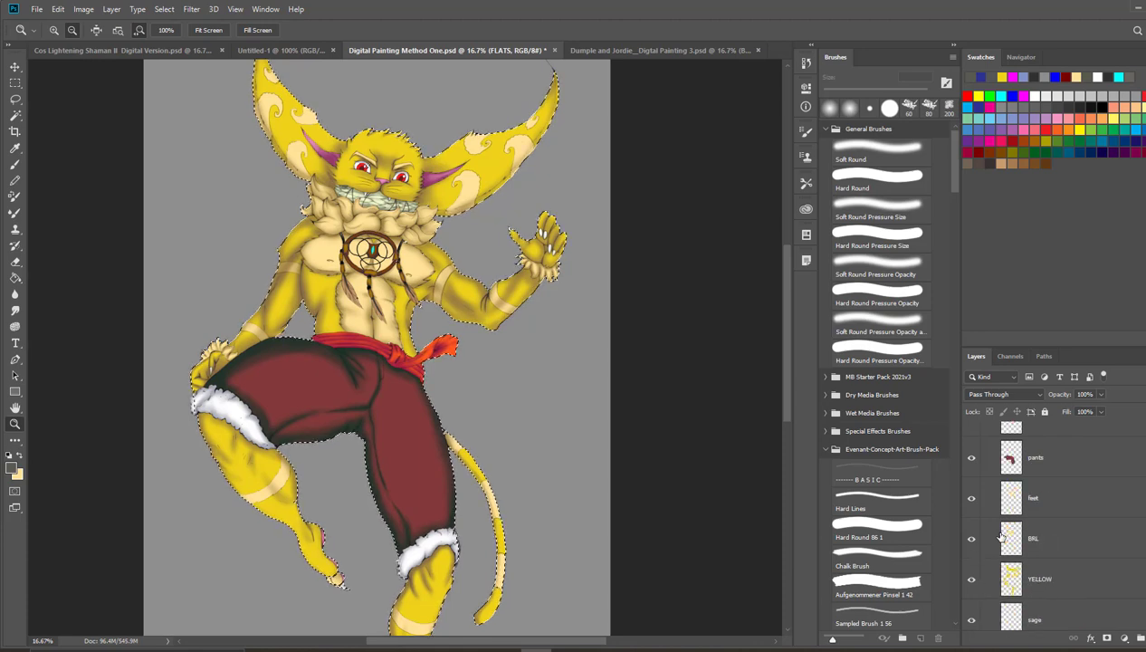
scroll(1002, 538, down, 1)
click(1051, 540)
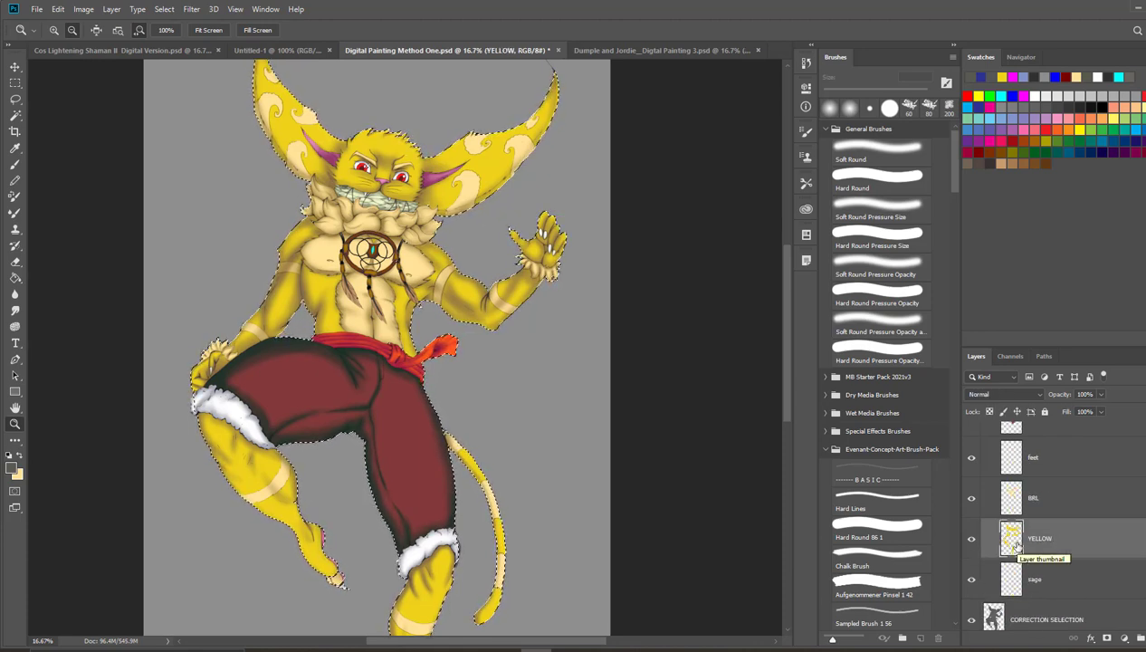
right_click(1015, 544)
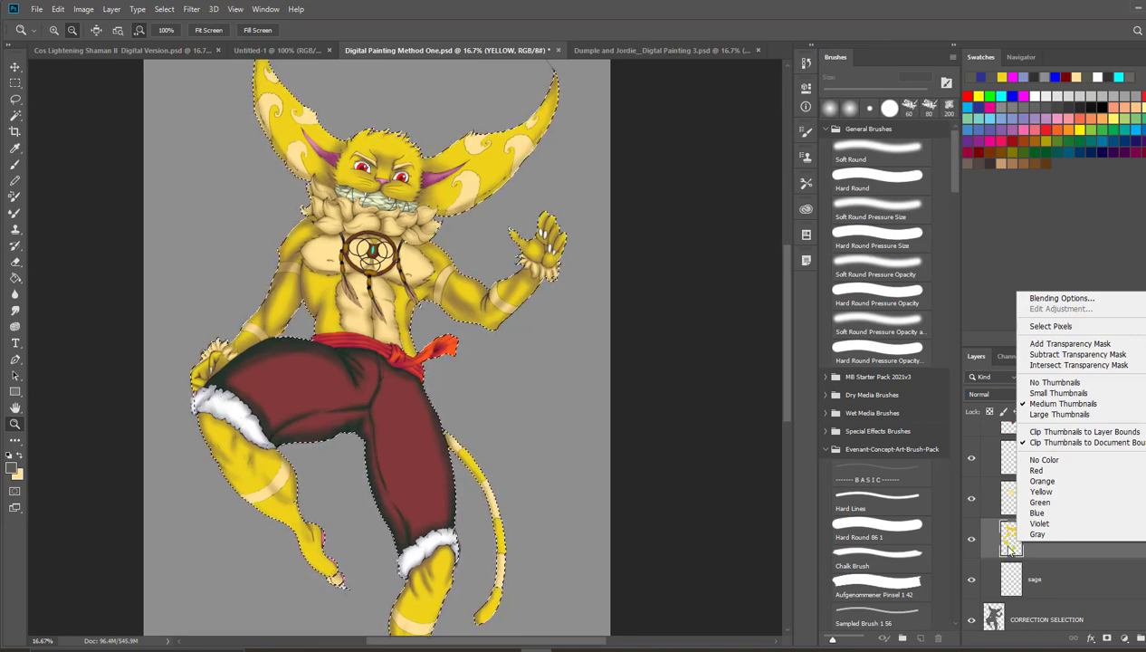
click(1051, 327)
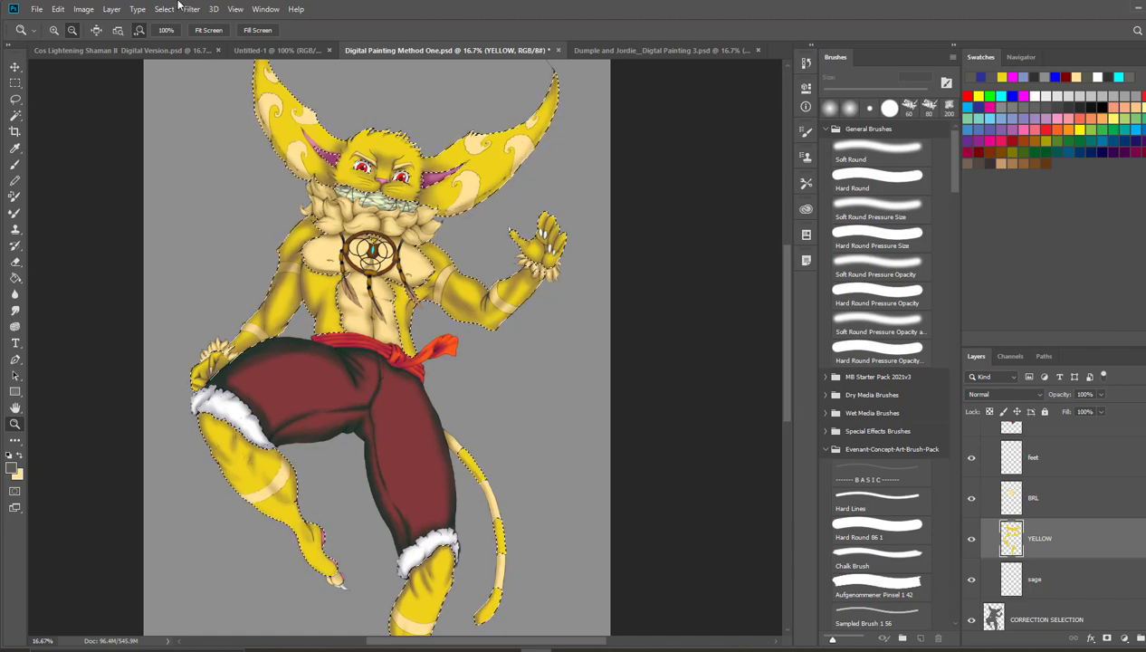
Step: Recolour the YELLOW layer with Hue/Saturation at hue -11 and saturation +15, and clear the selection
click(58, 9)
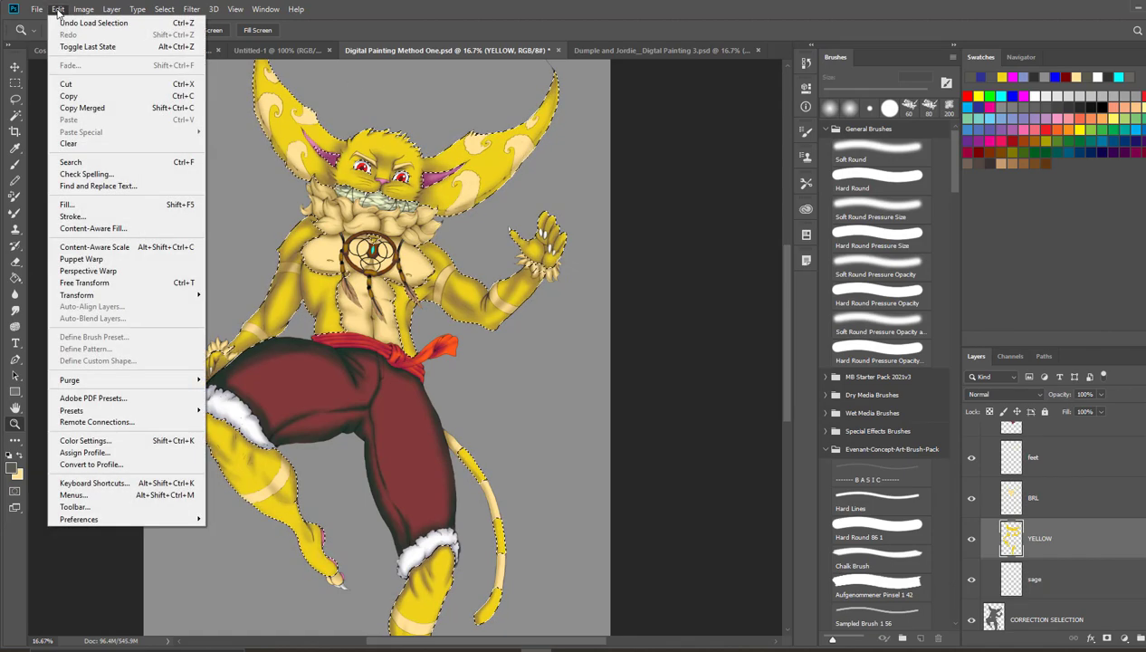
mouse_move(79, 11)
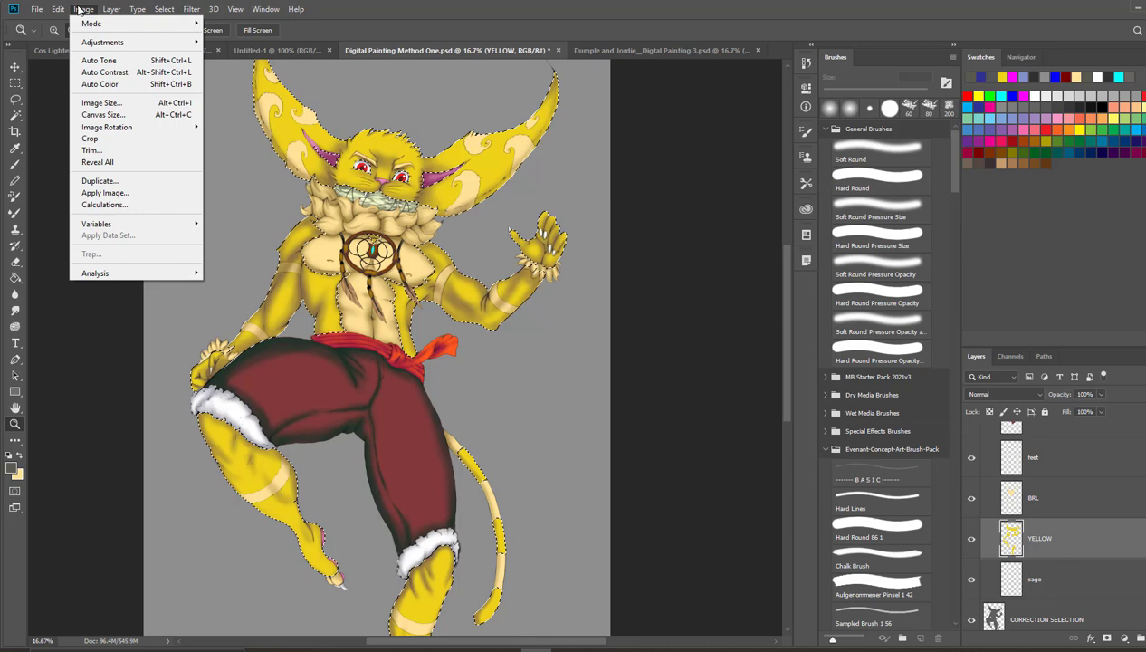
mouse_move(91, 43)
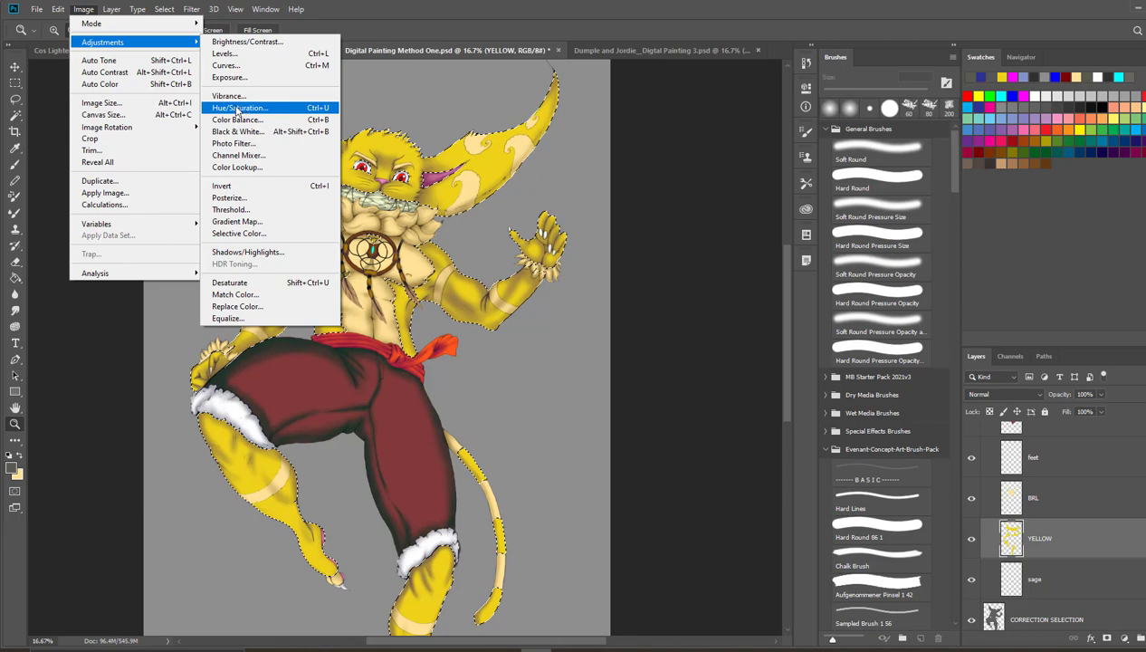
click(235, 109)
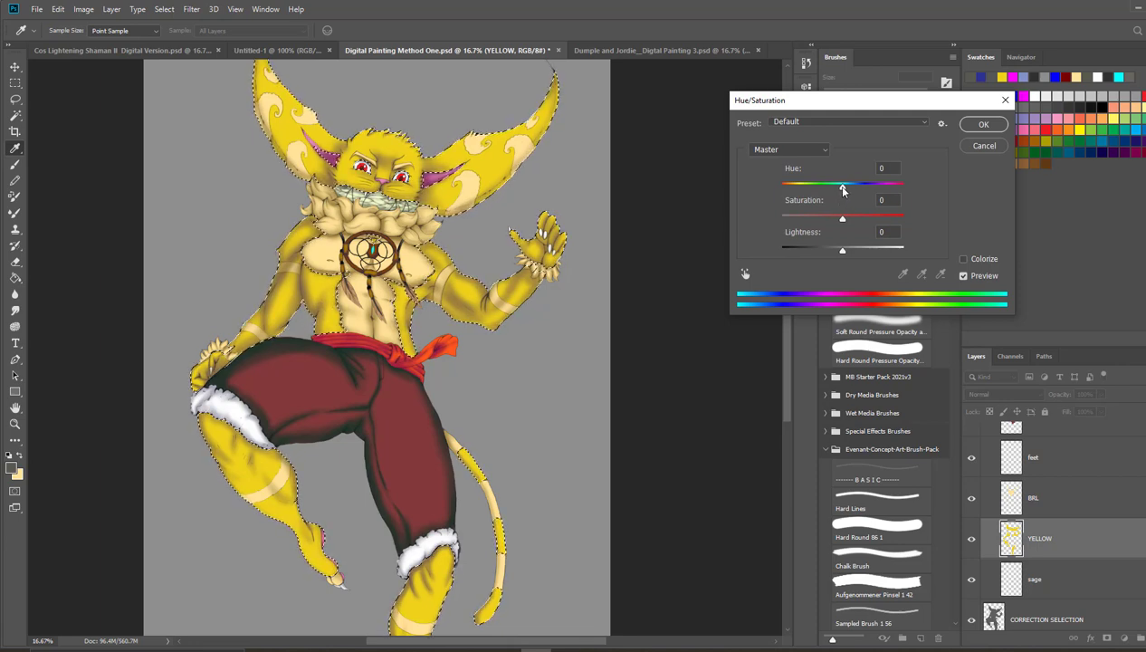
mouse_move(843, 186)
mouse_down()
mouse_move(820, 190)
mouse_move(836, 190)
mouse_up()
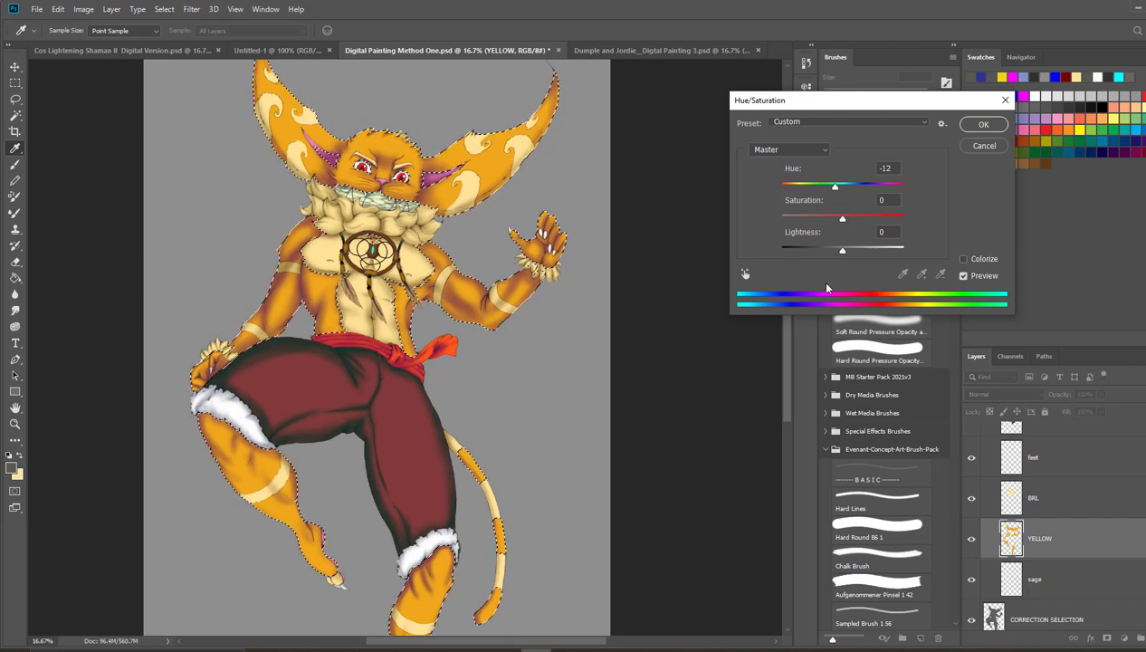
mouse_move(842, 221)
mouse_down()
mouse_move(852, 221)
mouse_move(780, 221)
mouse_move(960, 231)
mouse_move(701, 214)
mouse_move(847, 221)
mouse_up()
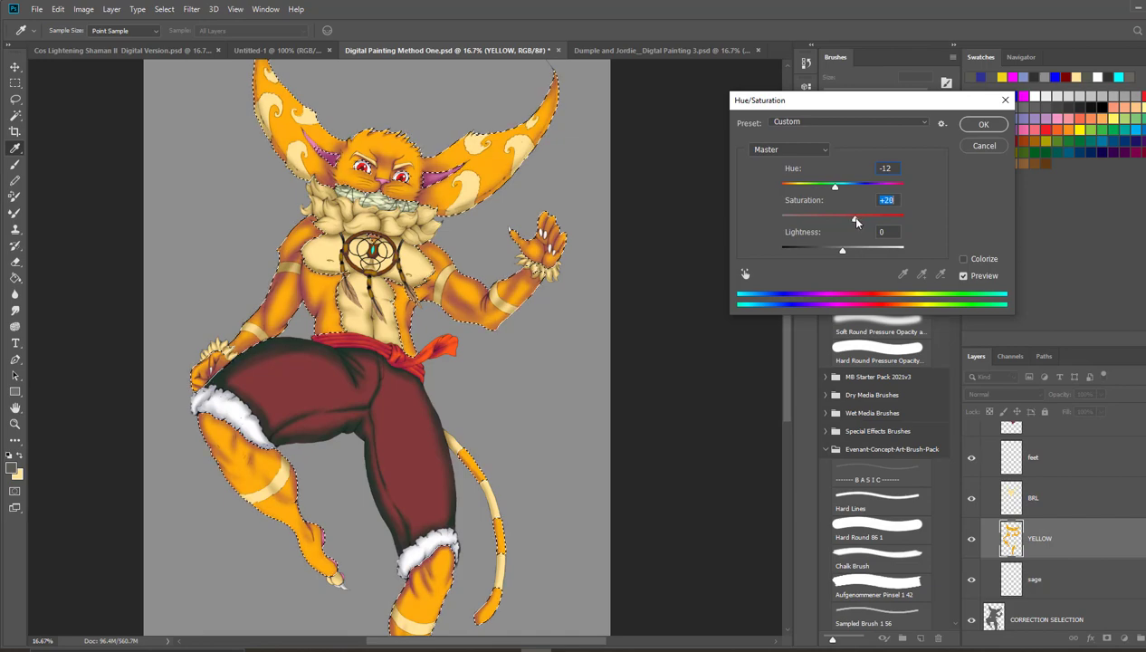
mouse_move(835, 191)
mouse_down()
mouse_move(781, 185)
mouse_move(867, 186)
mouse_move(838, 203)
mouse_up()
drag(854, 219, 853, 223)
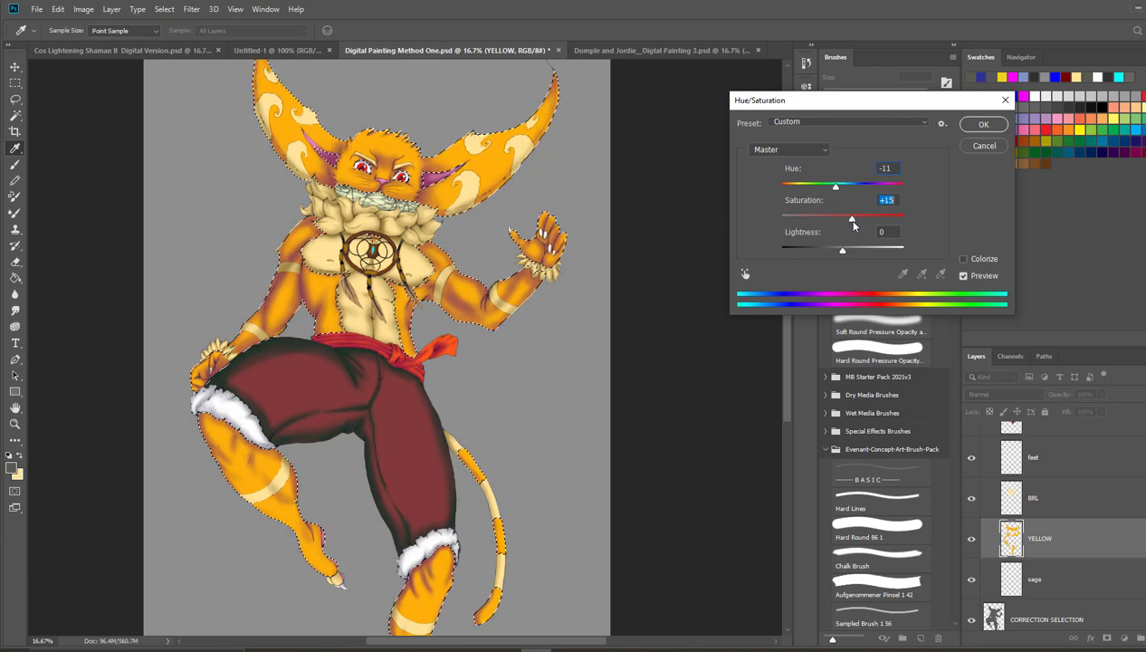
click(980, 125)
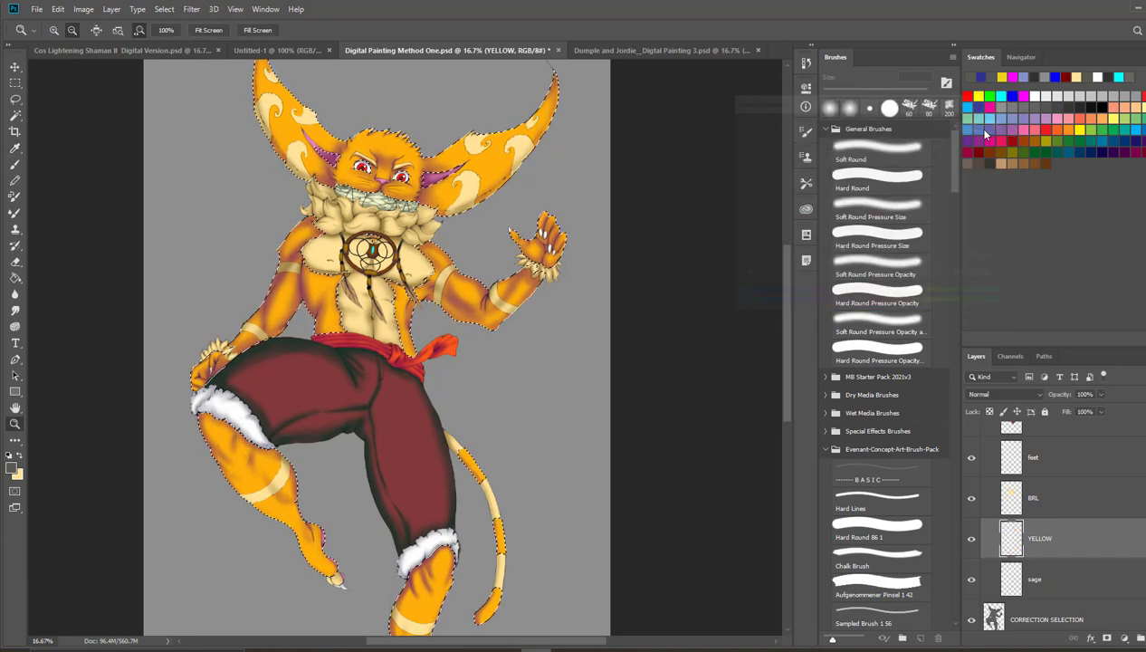
key(z)
click(164, 9)
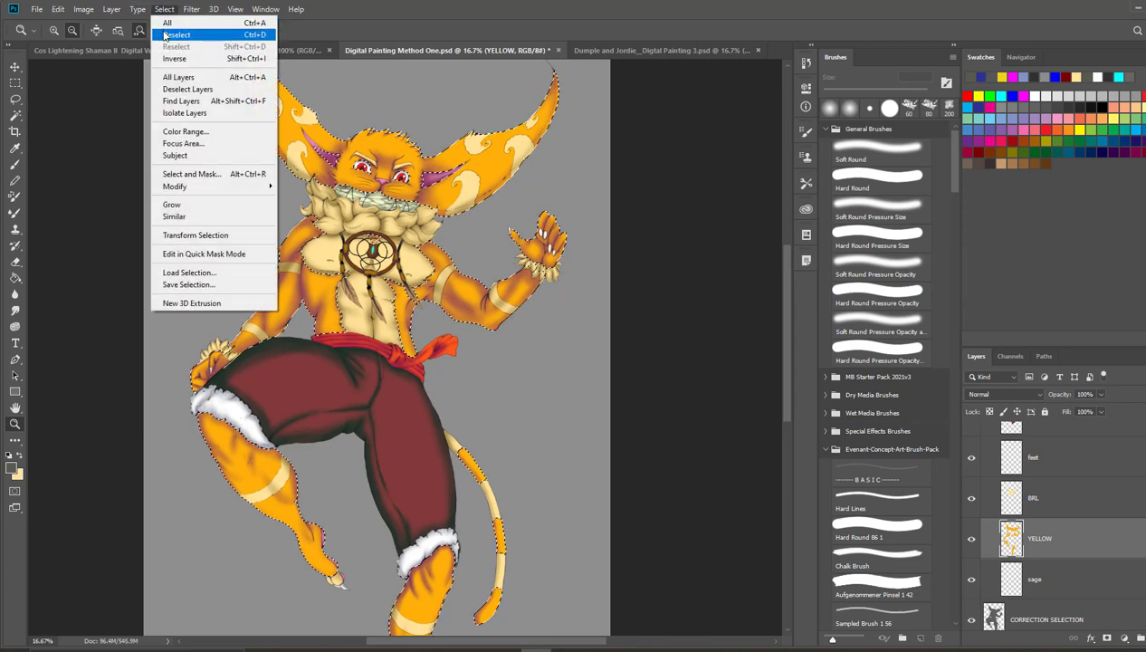
click(166, 35)
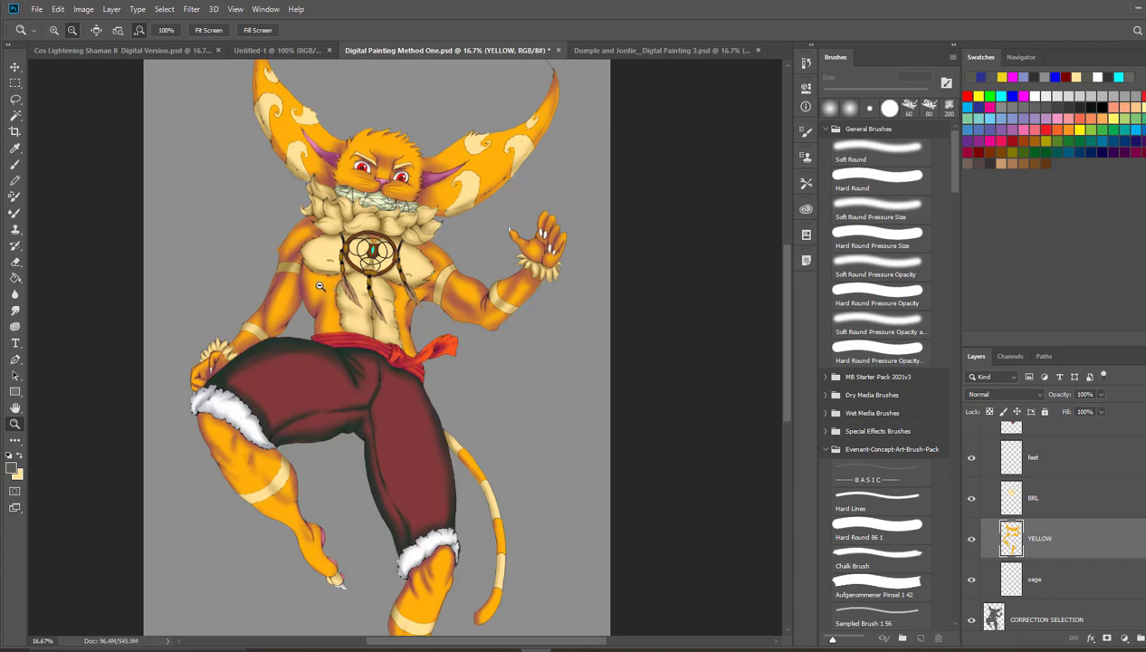
Step: Collapse the FLATS group and make the SHADOWS layer active
scroll(1012, 541, up, 3)
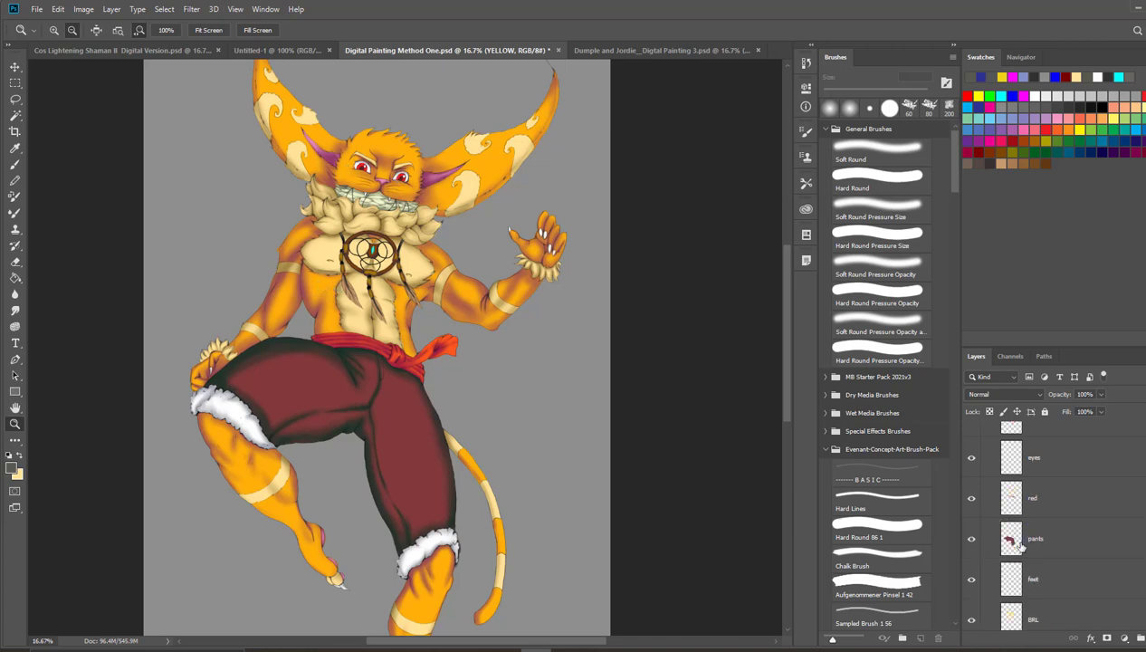
scroll(1030, 536, up, 2)
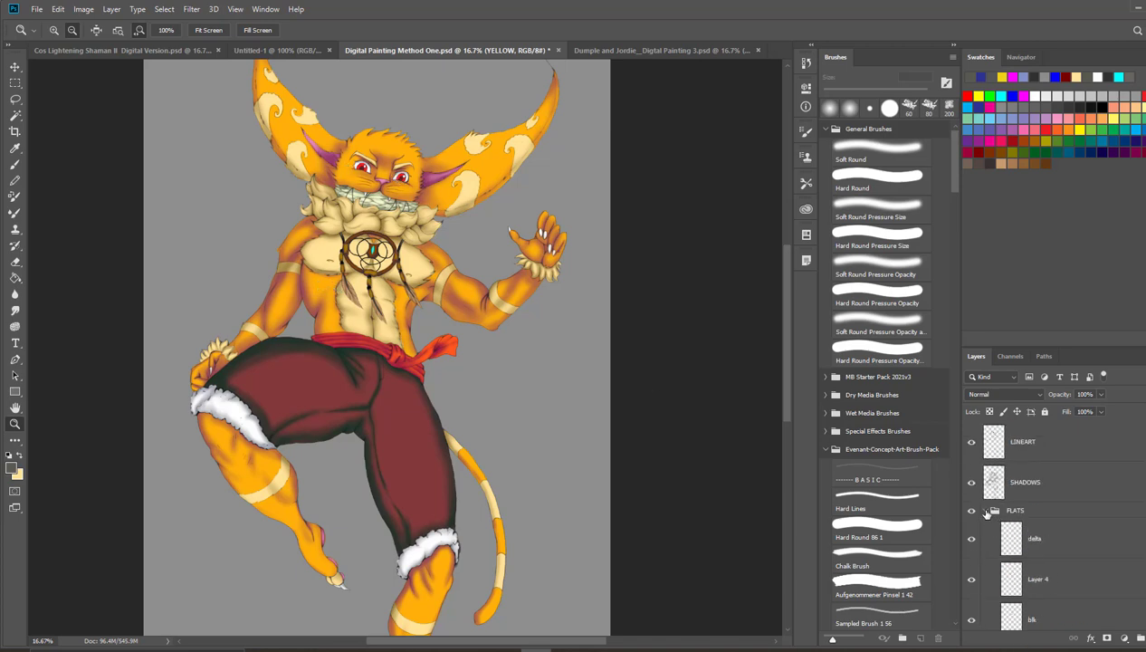
click(986, 512)
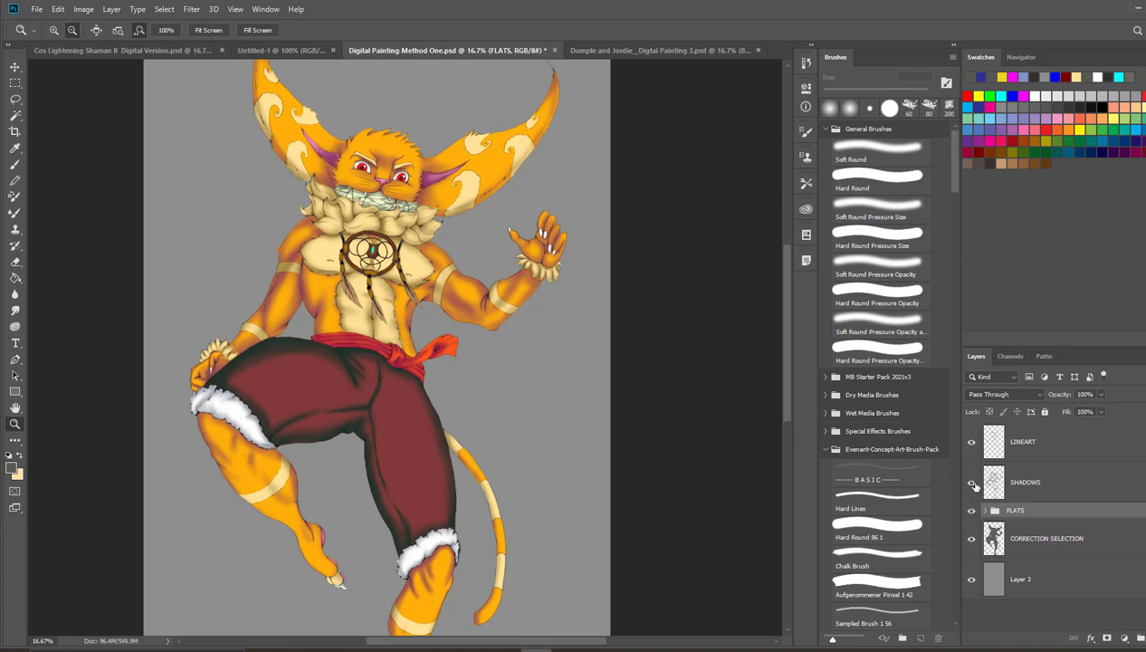
click(1030, 482)
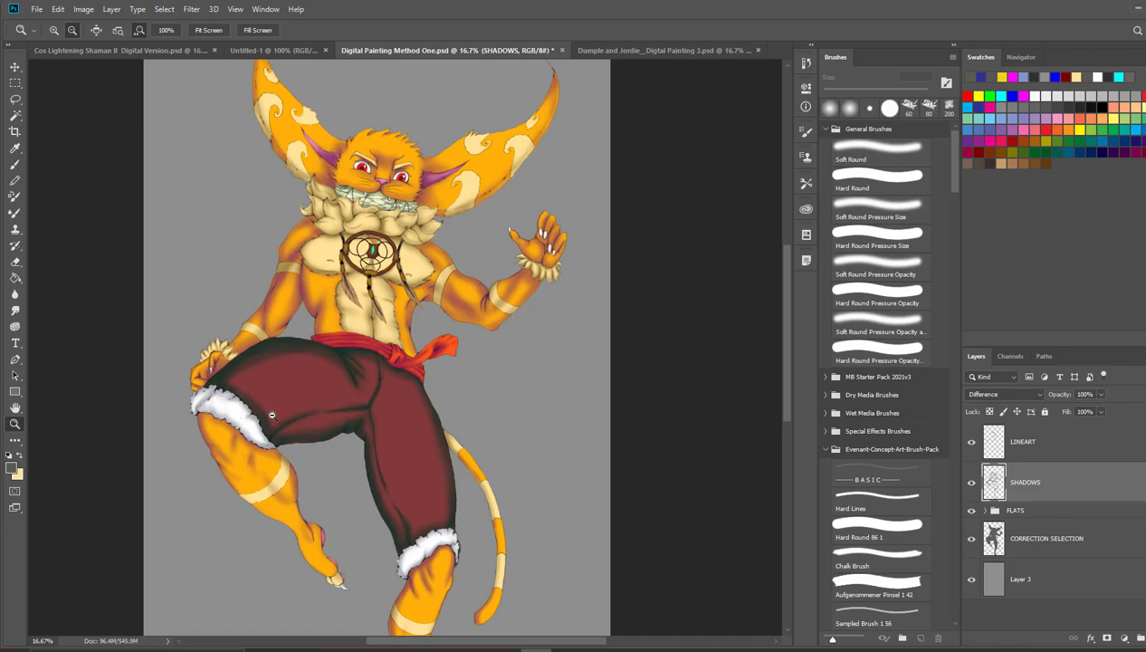
Step: Duplicate the LINEART layer within the same document under the name LINEART copy
key(ctrl+minus)
key(alt+bracketright)
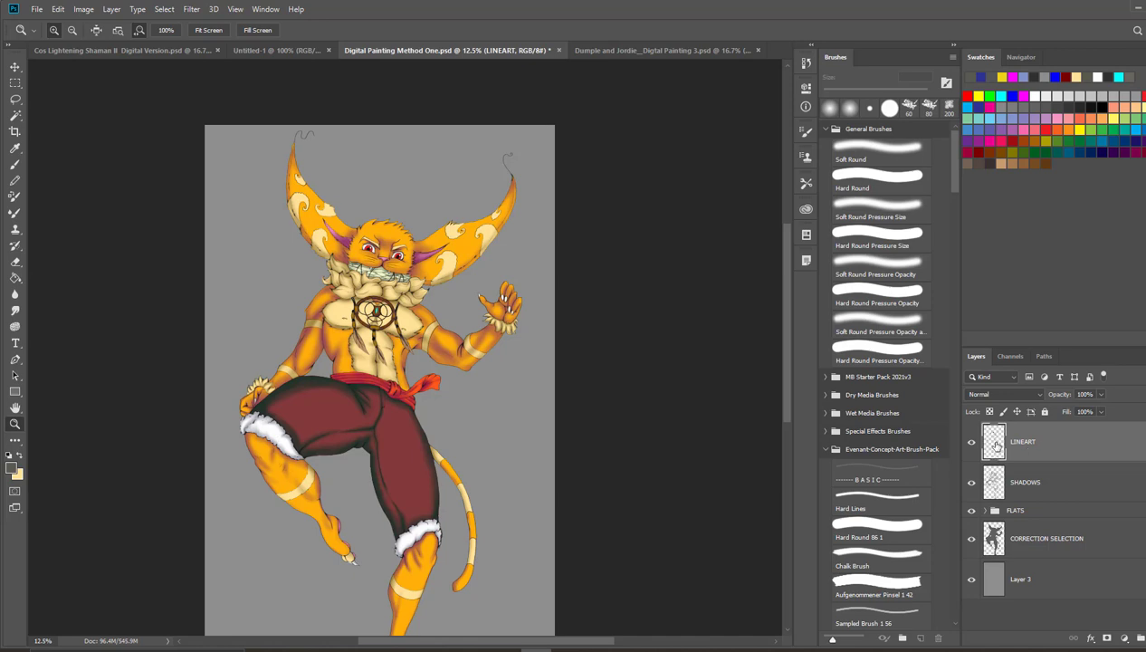
right_click(995, 445)
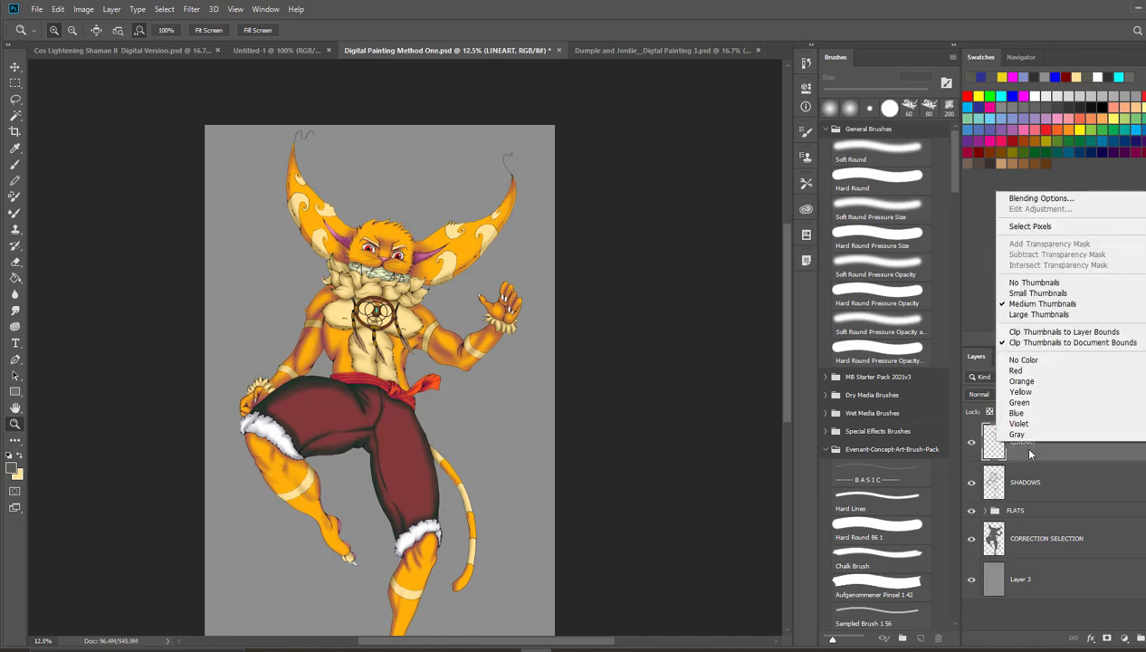
right_click(1030, 453)
click(1037, 448)
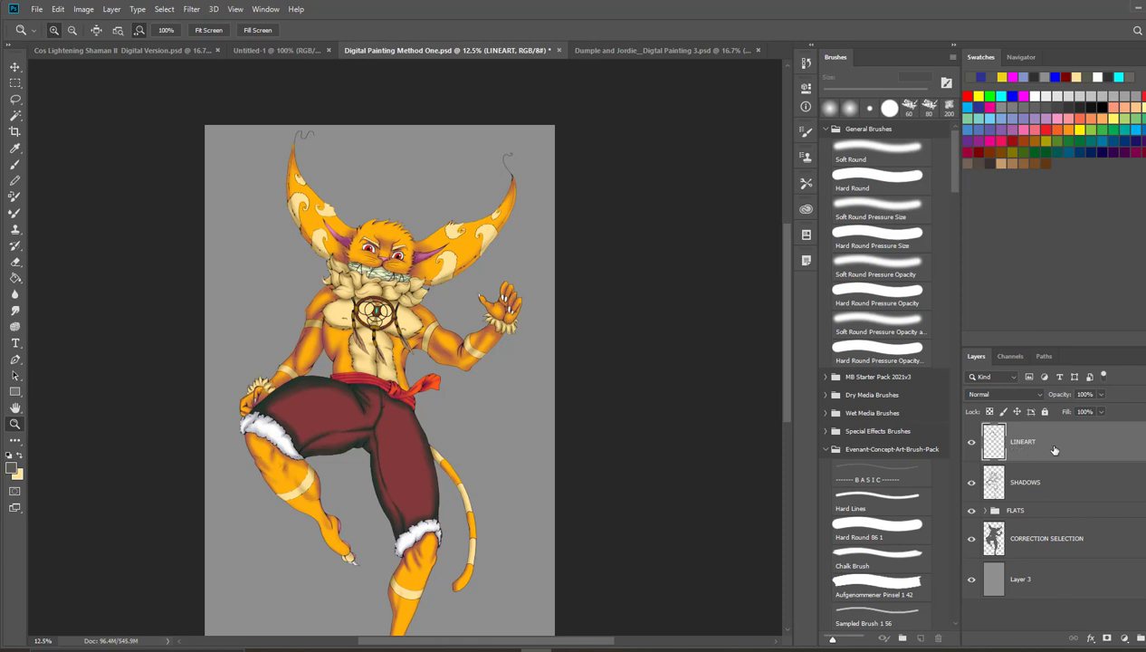
right_click(1031, 452)
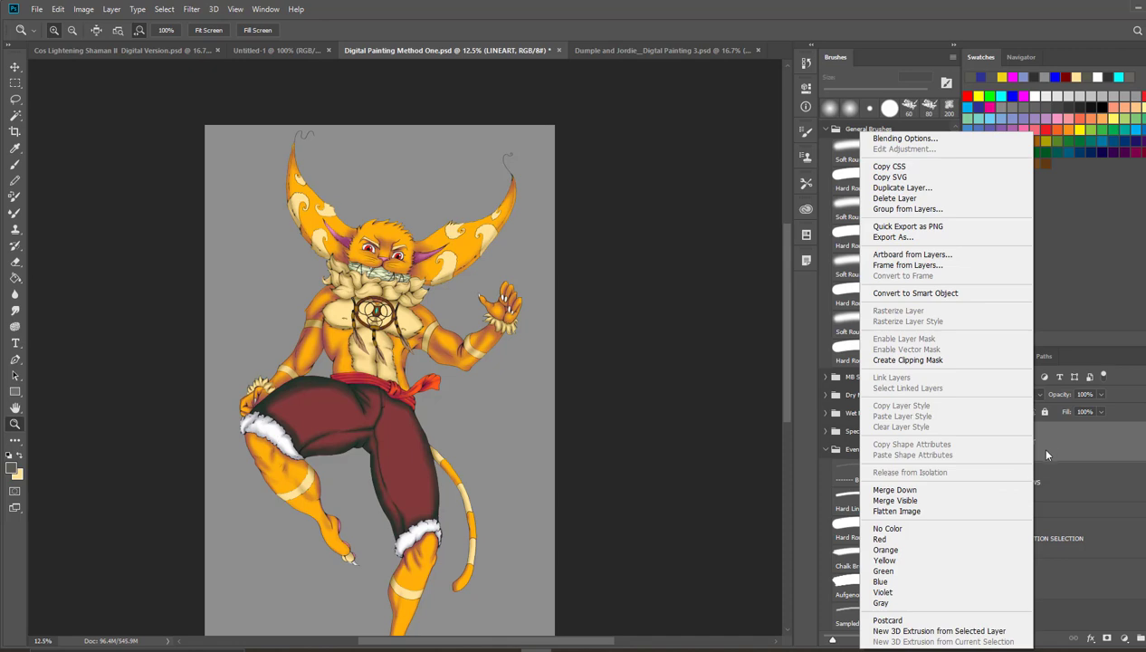
click(895, 187)
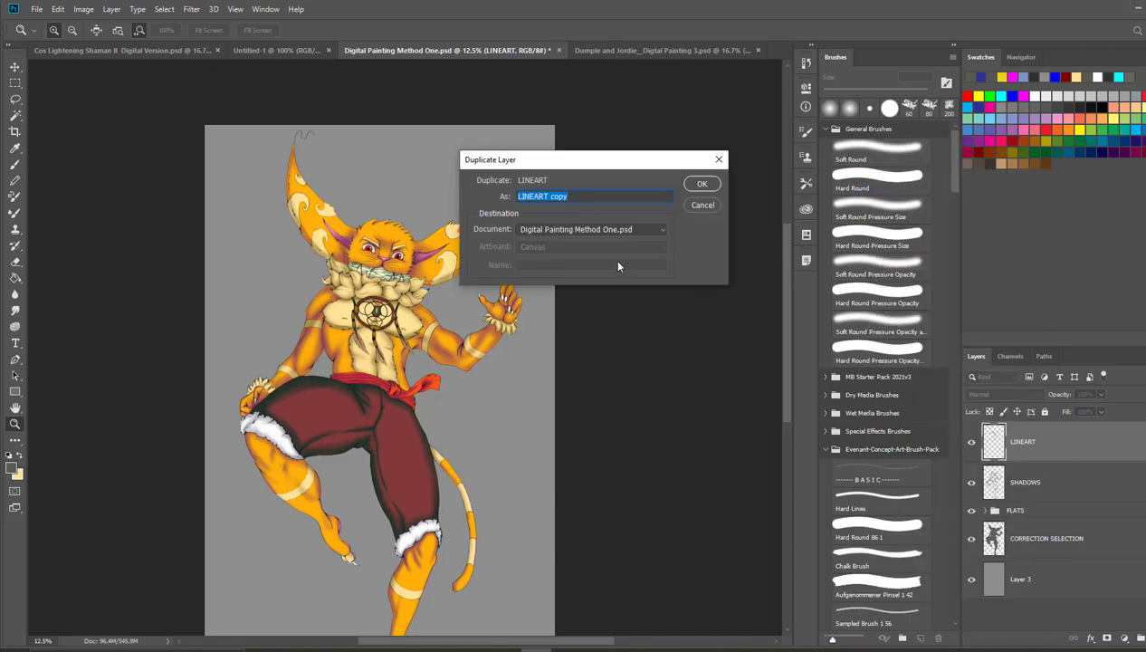
click(701, 185)
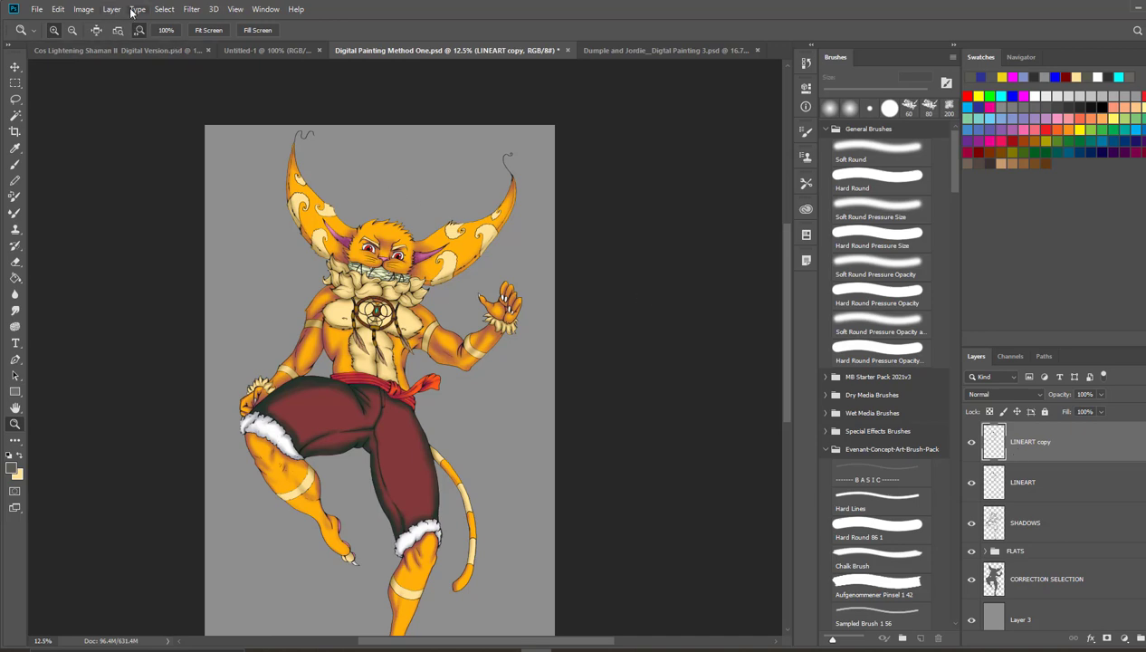
Step: Apply a Gaussian Blur with a 9.8-pixel radius to the LINEART copy layer
click(191, 9)
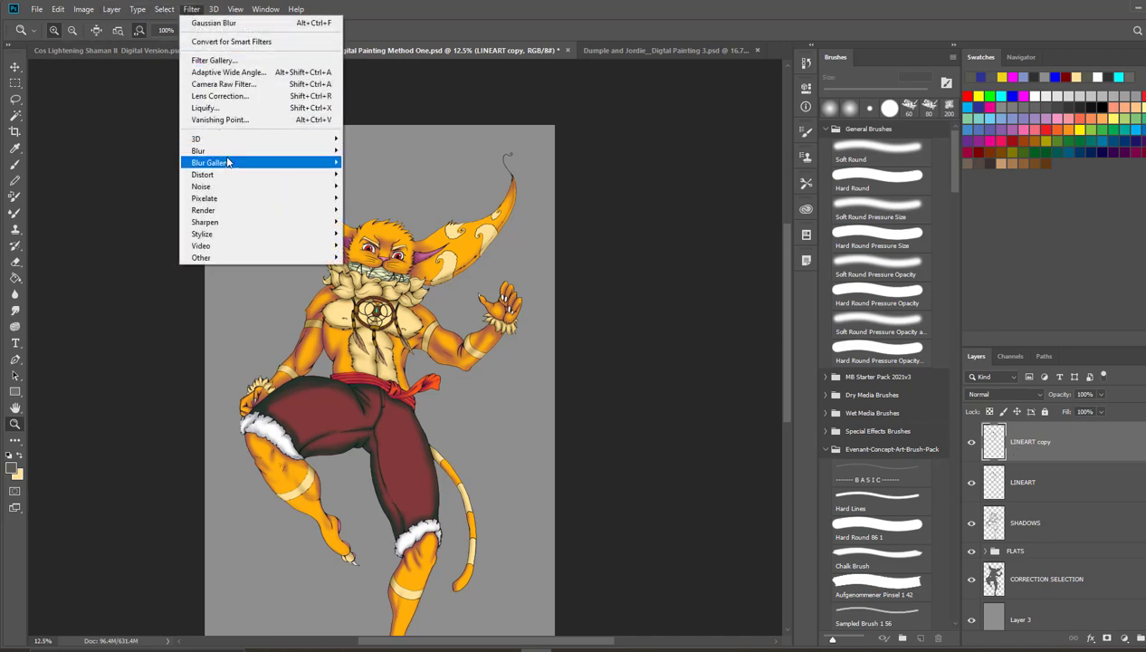
mouse_move(228, 154)
click(372, 199)
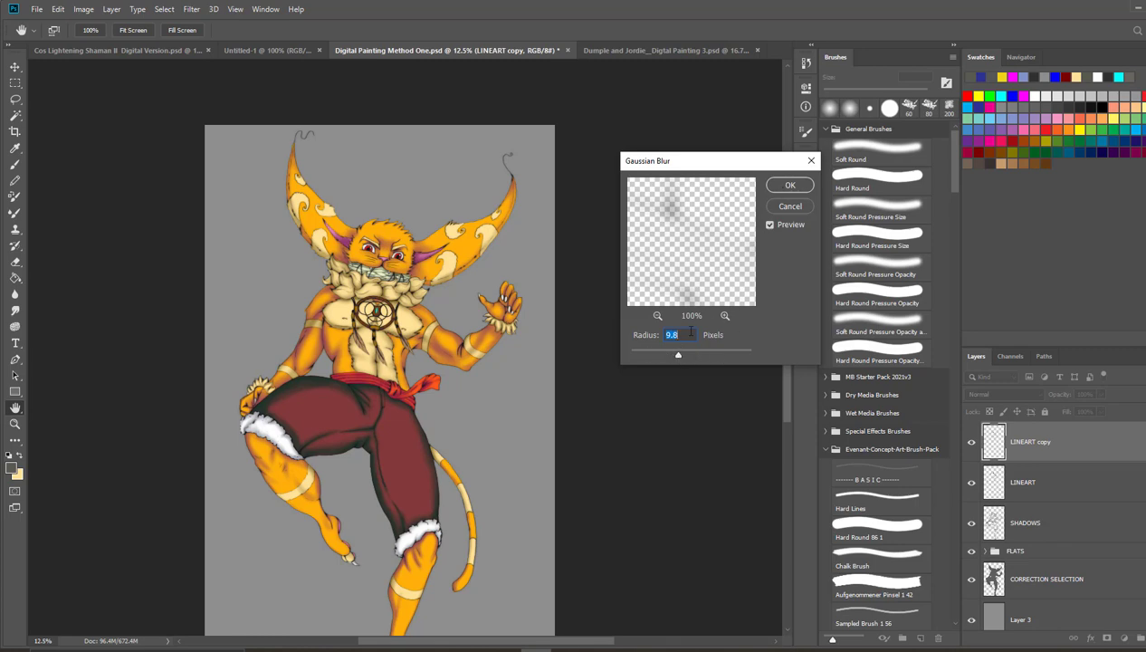
click(788, 186)
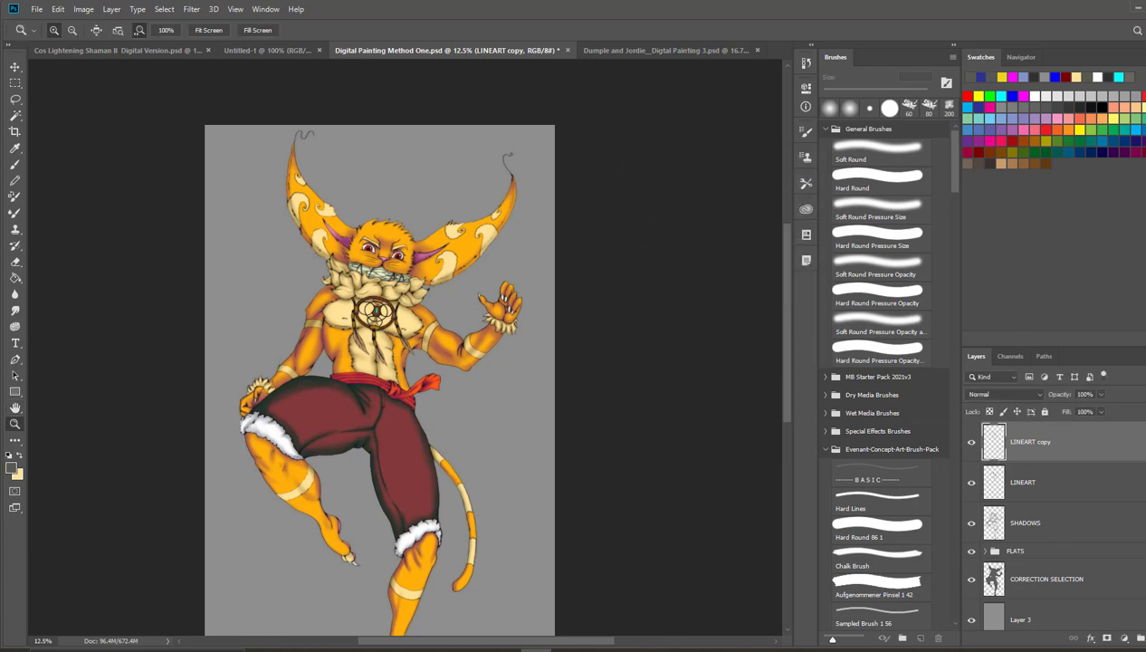
Step: Set the opacity of the LINEART copy layer to 72% and of the LINEART layer to 84%
click(1048, 482)
click(1065, 453)
drag(1101, 393, 1088, 412)
click(1075, 494)
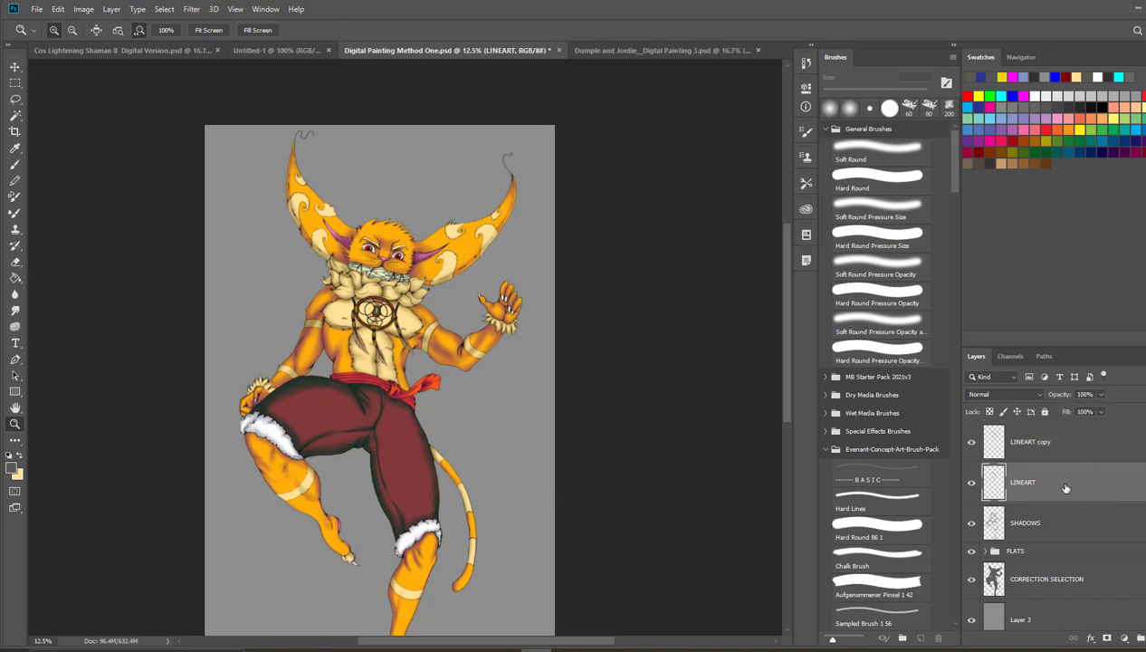
click(1101, 394)
drag(1101, 412, 1096, 412)
click(1091, 412)
click(1065, 438)
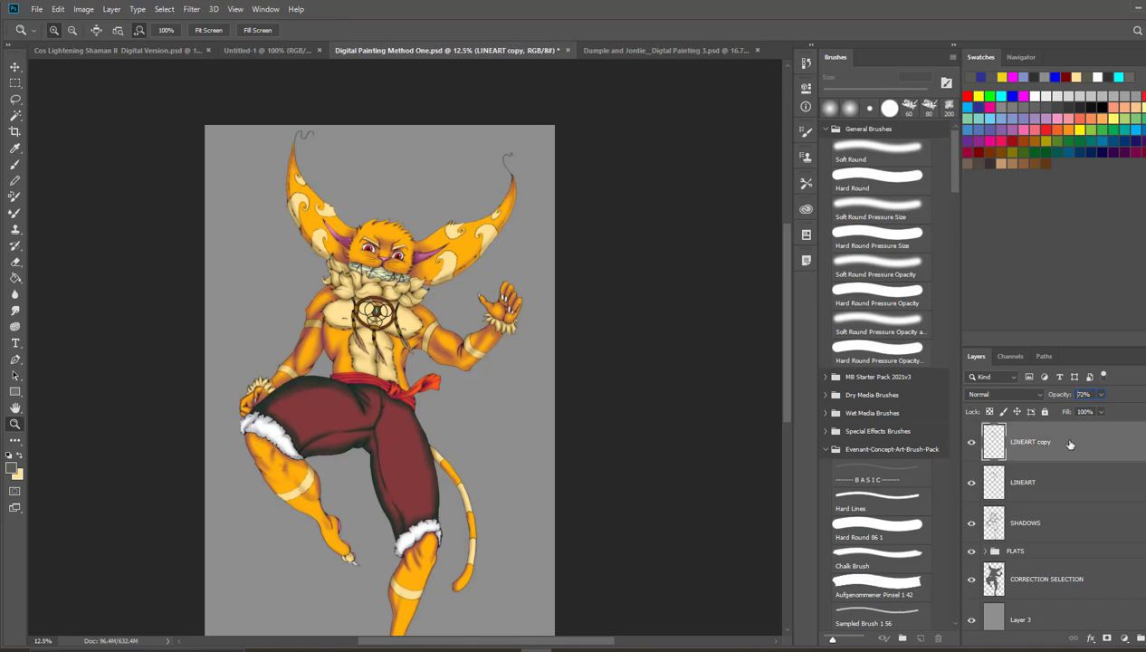
Step: Compare the two line art layers and set the blurred LINEART copy layer's opacity to 52%
click(1054, 472)
click(1077, 442)
click(1059, 480)
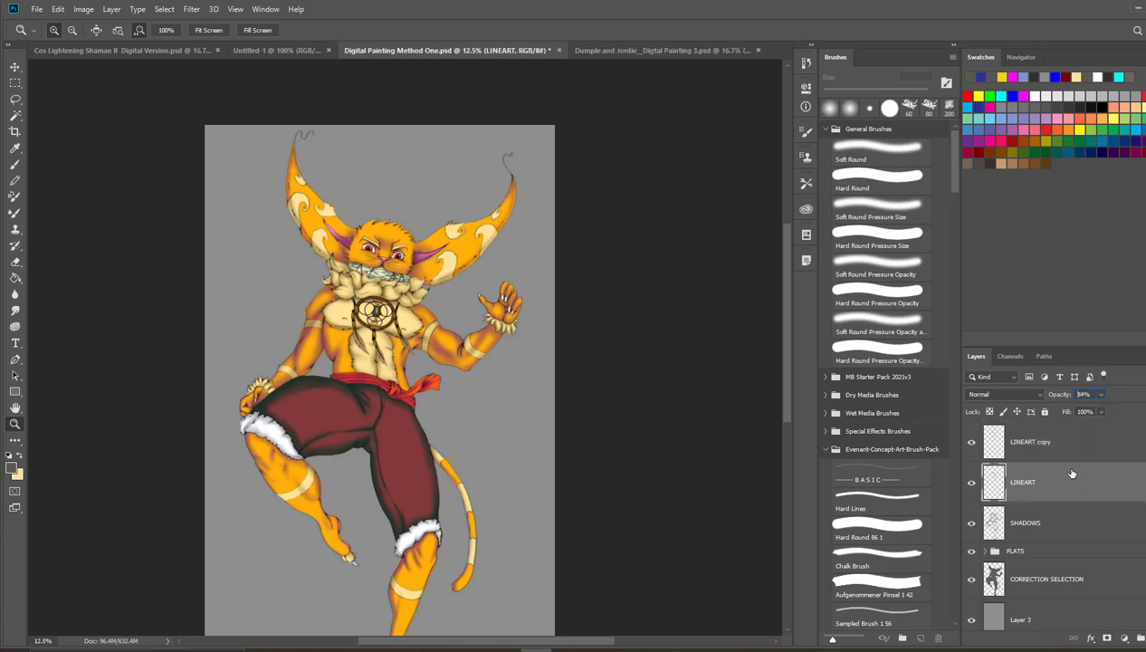
click(1077, 453)
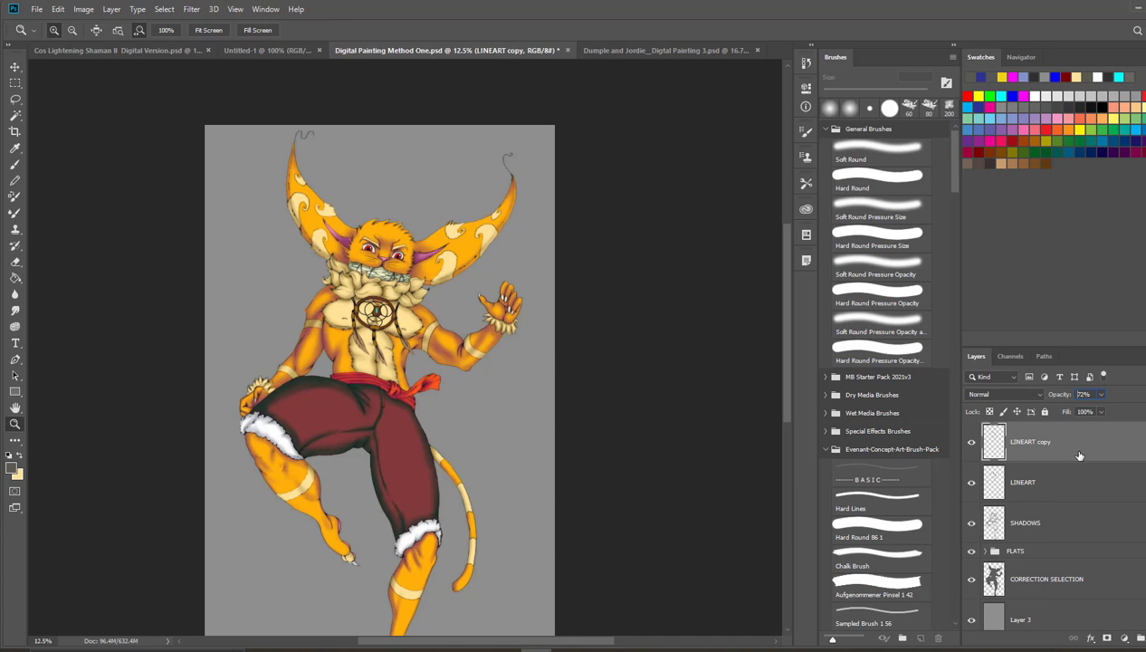
click(1100, 393)
click(1091, 409)
Step: Readjust the opacity of the original LINEART layer and make the LINEART copy layer active again
click(1078, 493)
click(1087, 487)
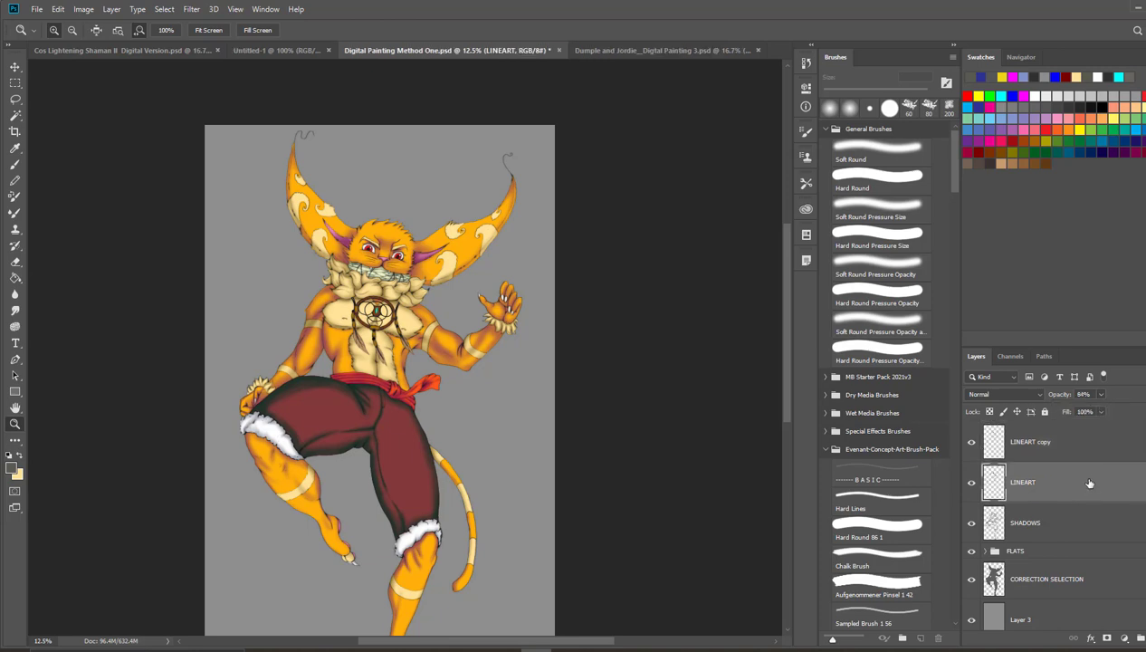
click(1100, 394)
click(1092, 412)
click(1101, 403)
click(1086, 436)
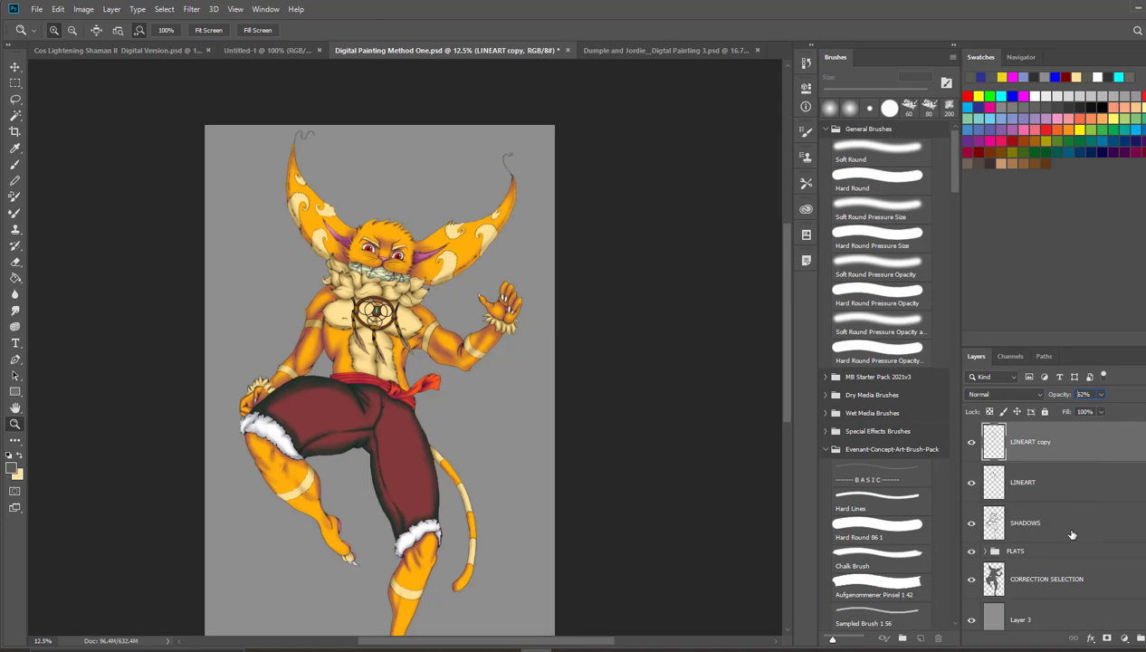
Step: Add a new layer directly above the SHADOWS layer and name it "lights"
click(1032, 463)
click(1050, 525)
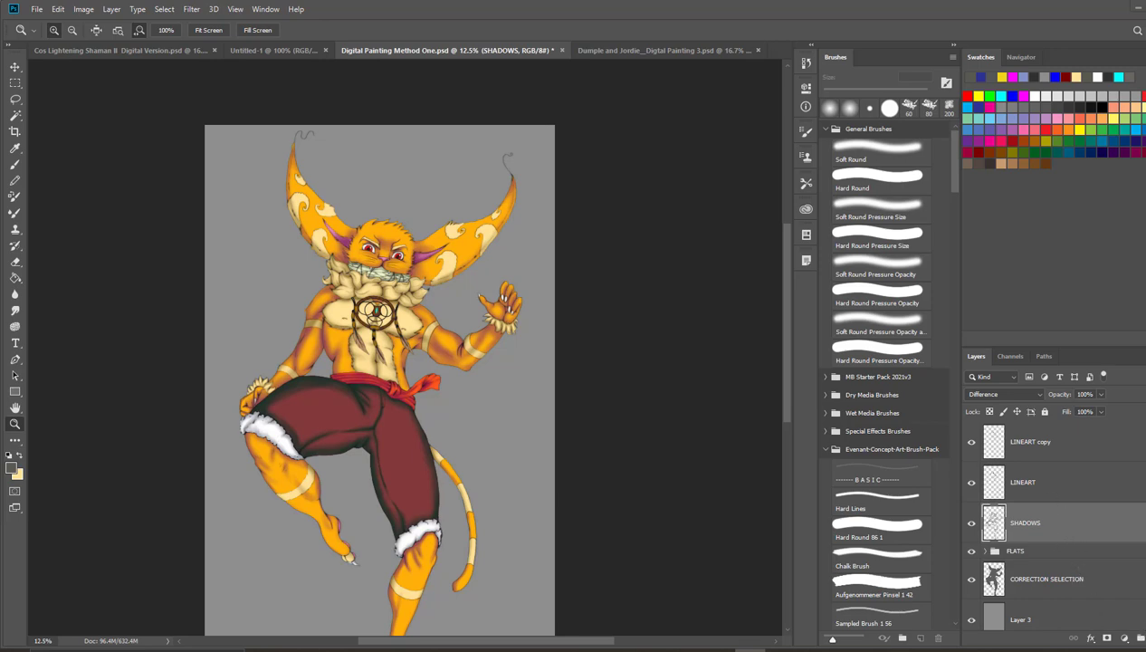
key(ctrl+shift+alt+n)
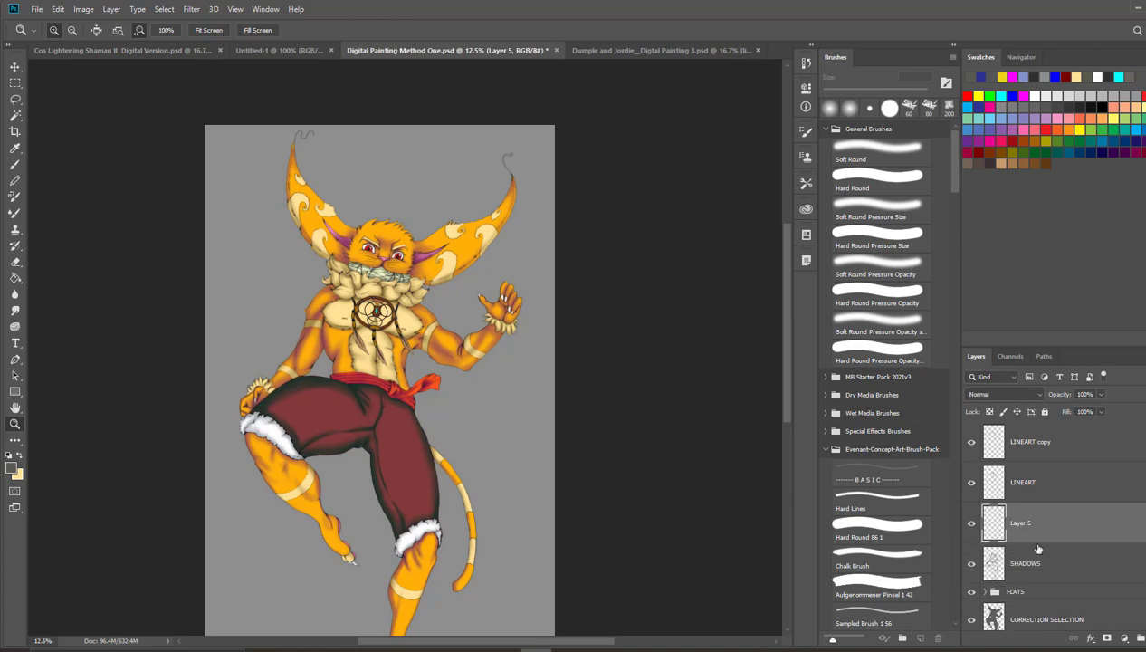
double_click(1023, 522)
key(BackSpace)
text(lights)
key(Return)
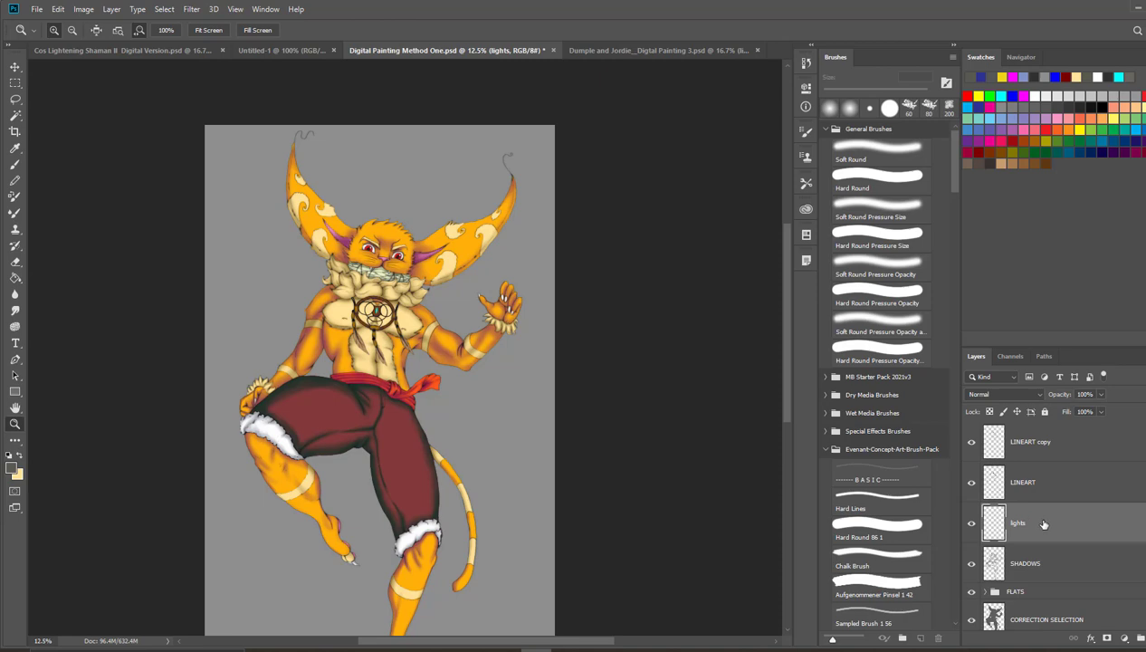
Step: Set the lights layer's blend mode to Overlay and add an Inner Glow effect to it
click(1028, 392)
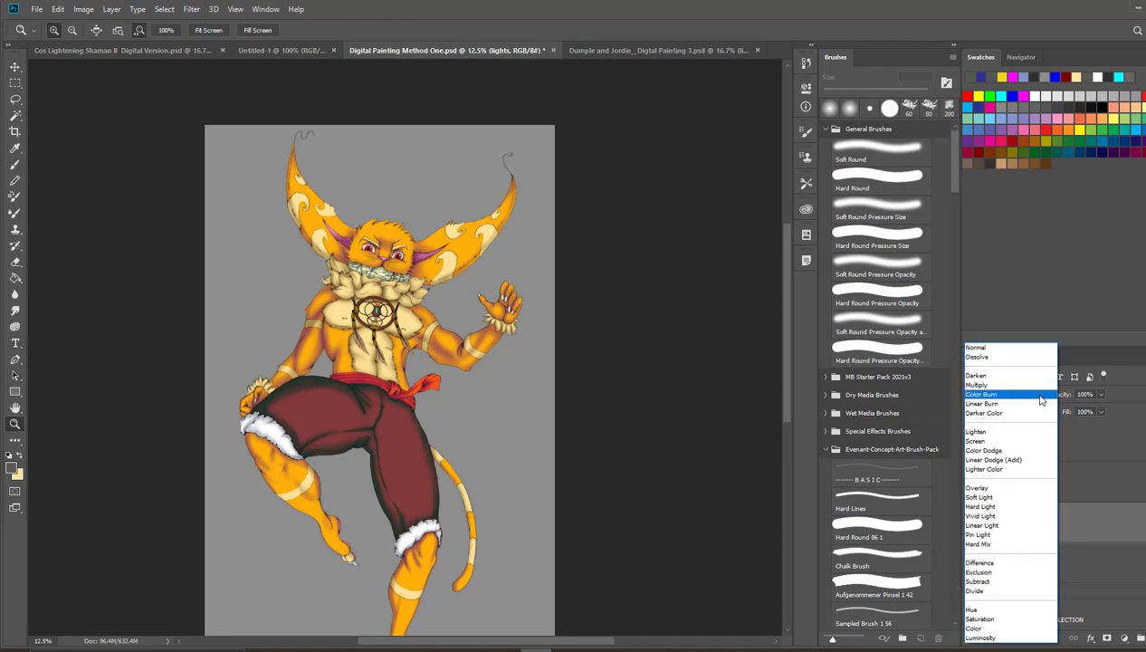
click(987, 487)
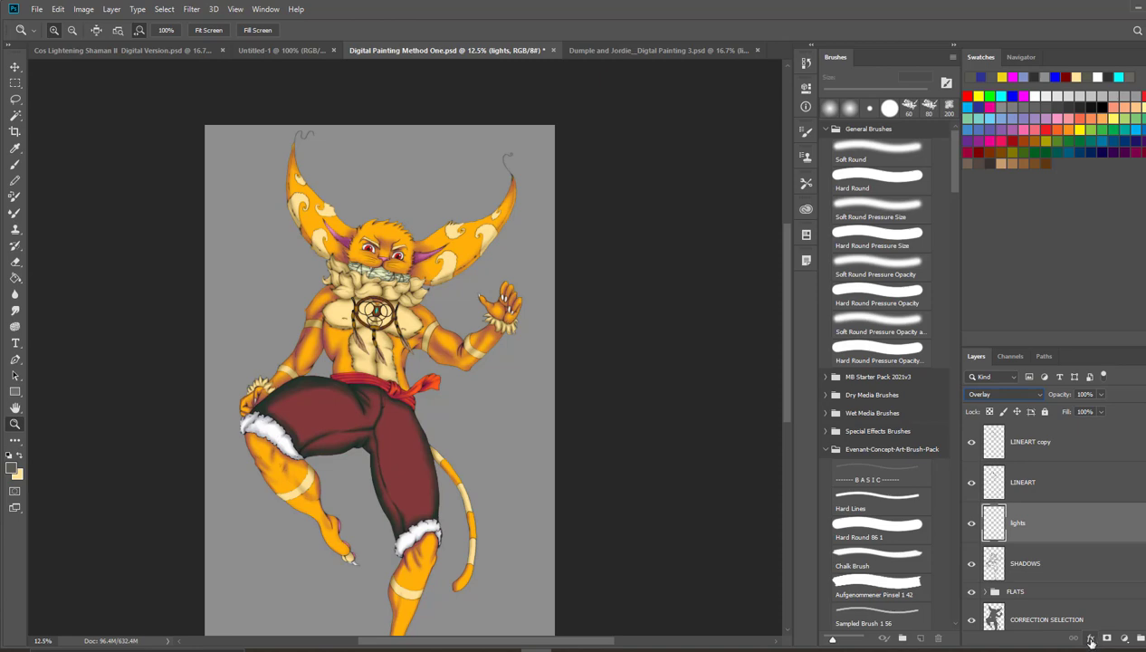
click(1091, 641)
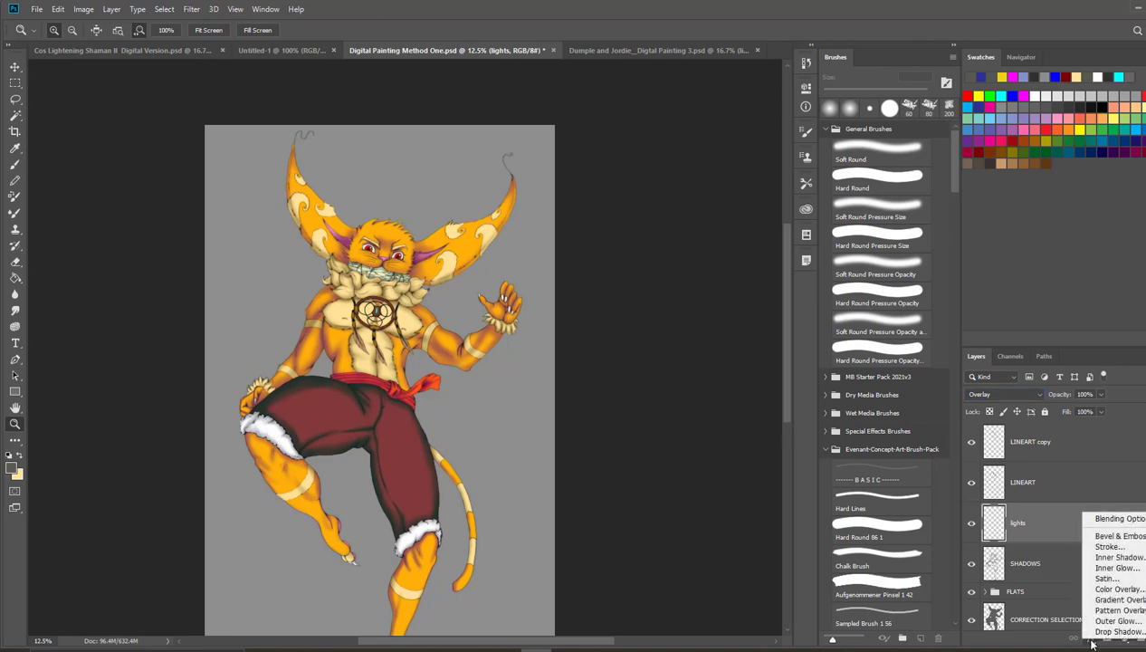
click(1099, 568)
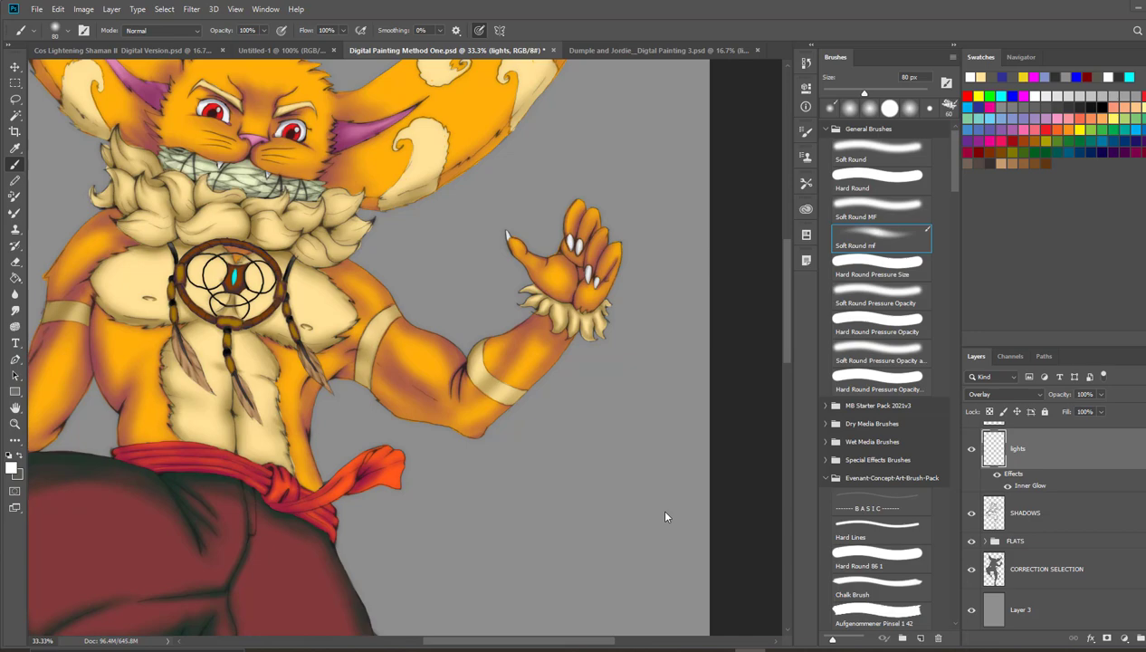
Step: Save the current soft round brush, including its tool settings, as a new brush preset named NEW
click(952, 59)
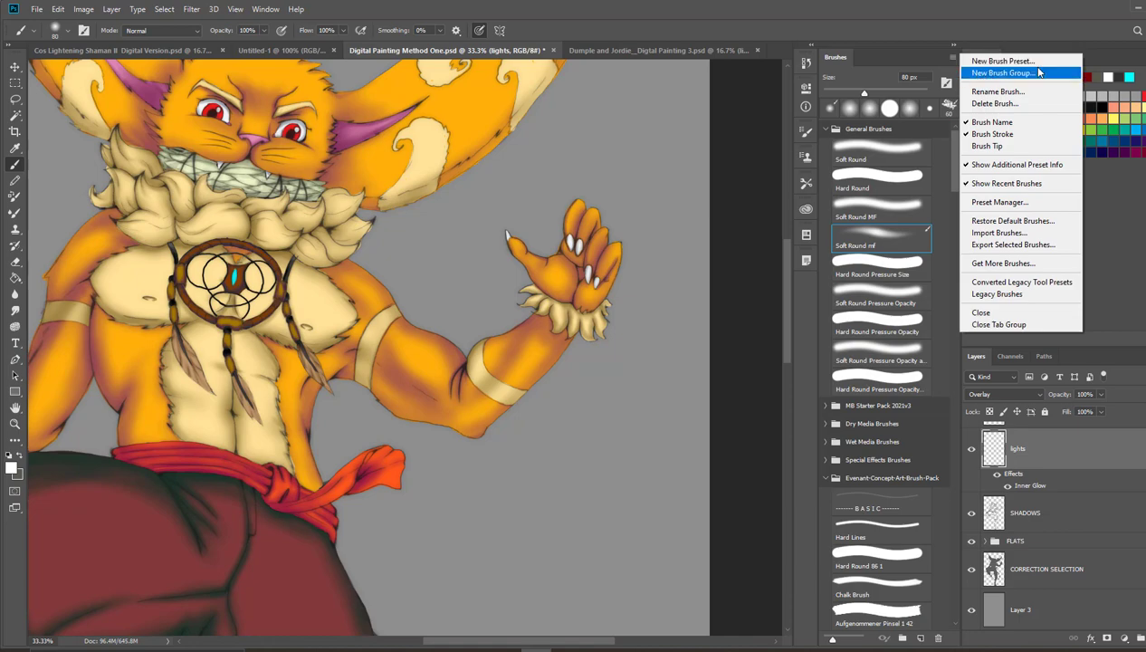
click(1003, 60)
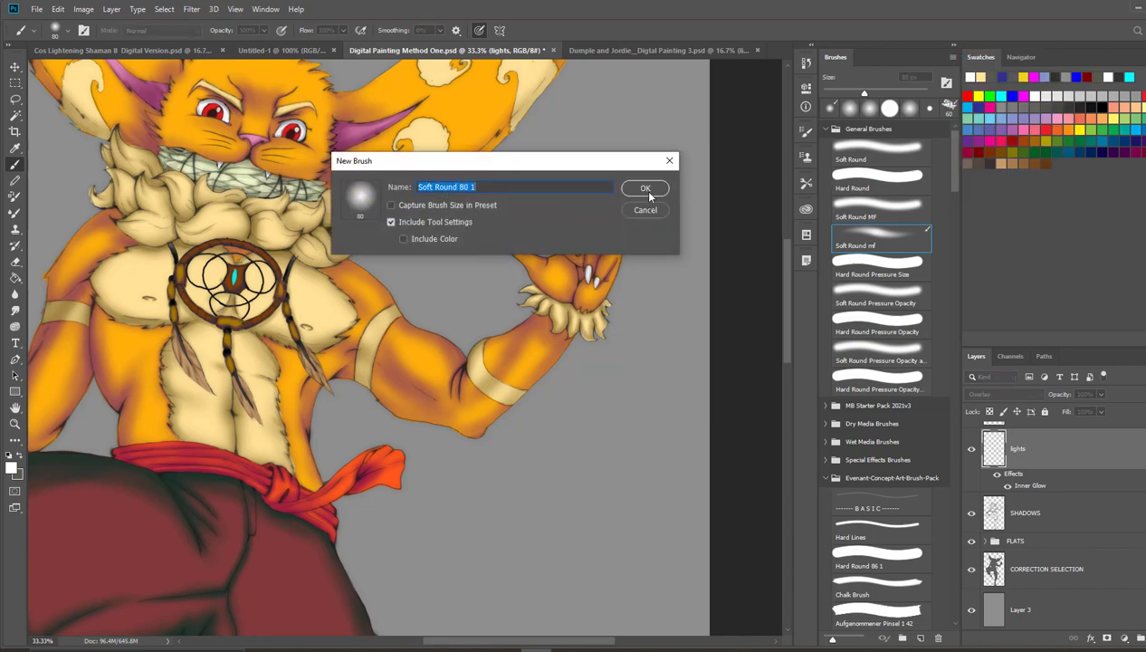
key(BackSpace)
text(NEW)
click(643, 189)
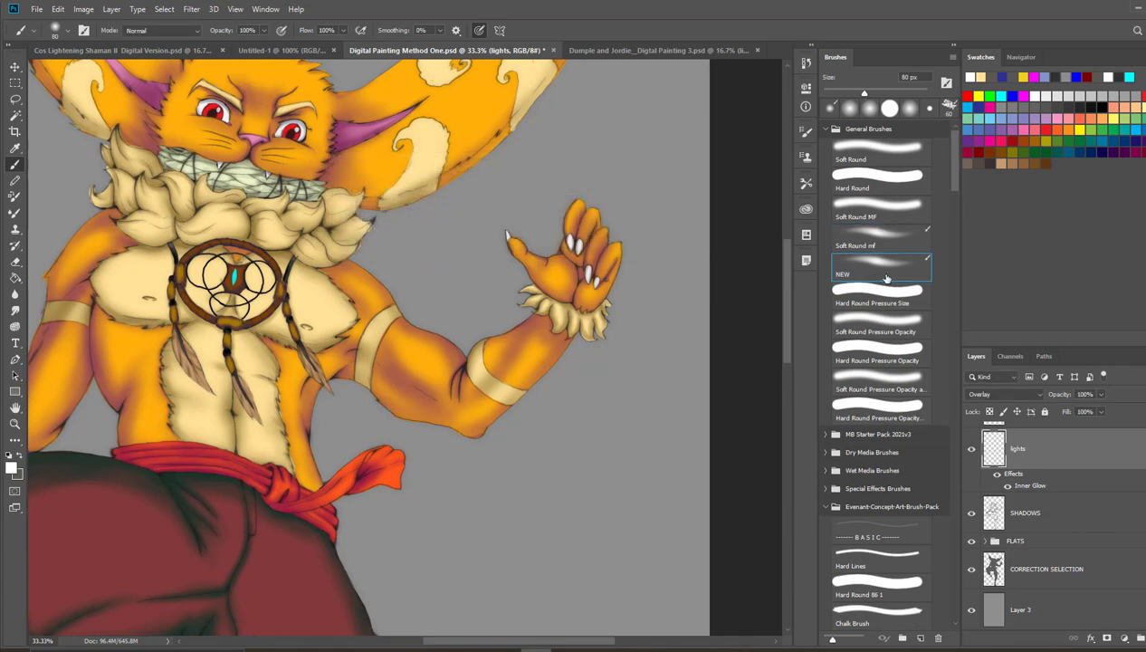
Step: Examine the Shape Dynamics and Transfer settings of the NEW brush
click(947, 84)
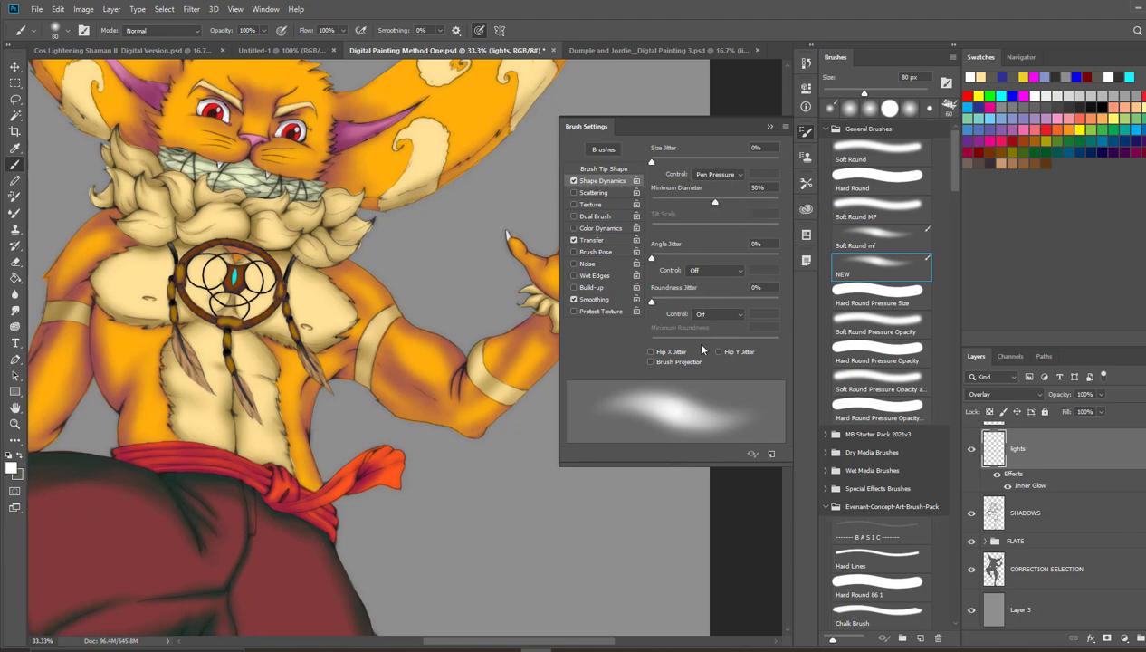
click(593, 240)
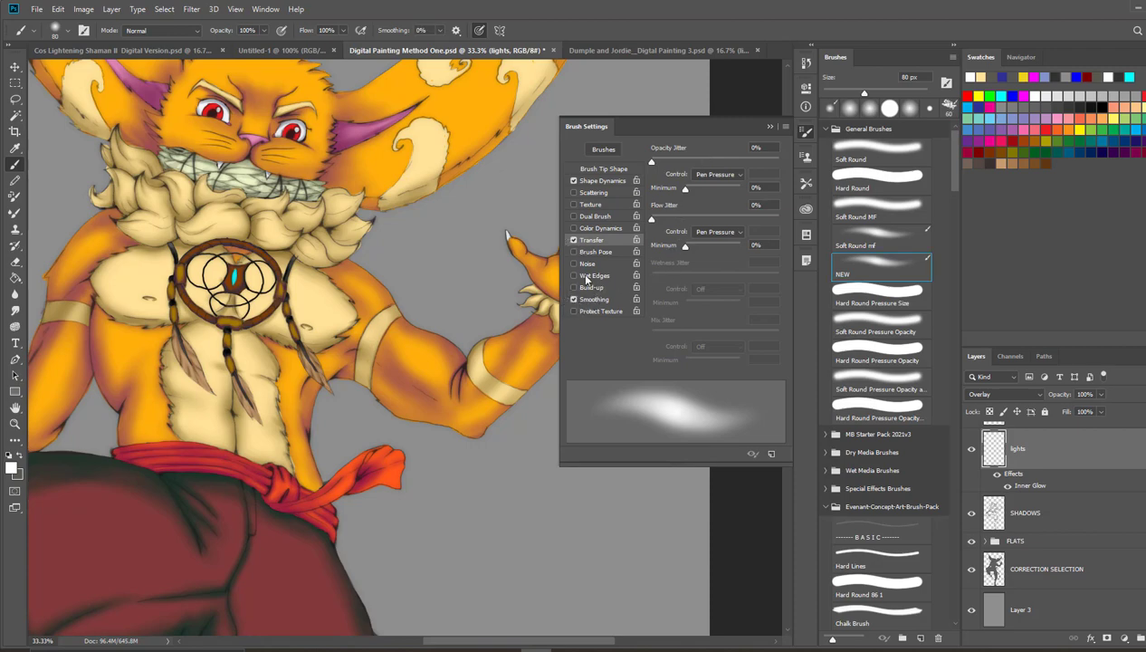
click(589, 180)
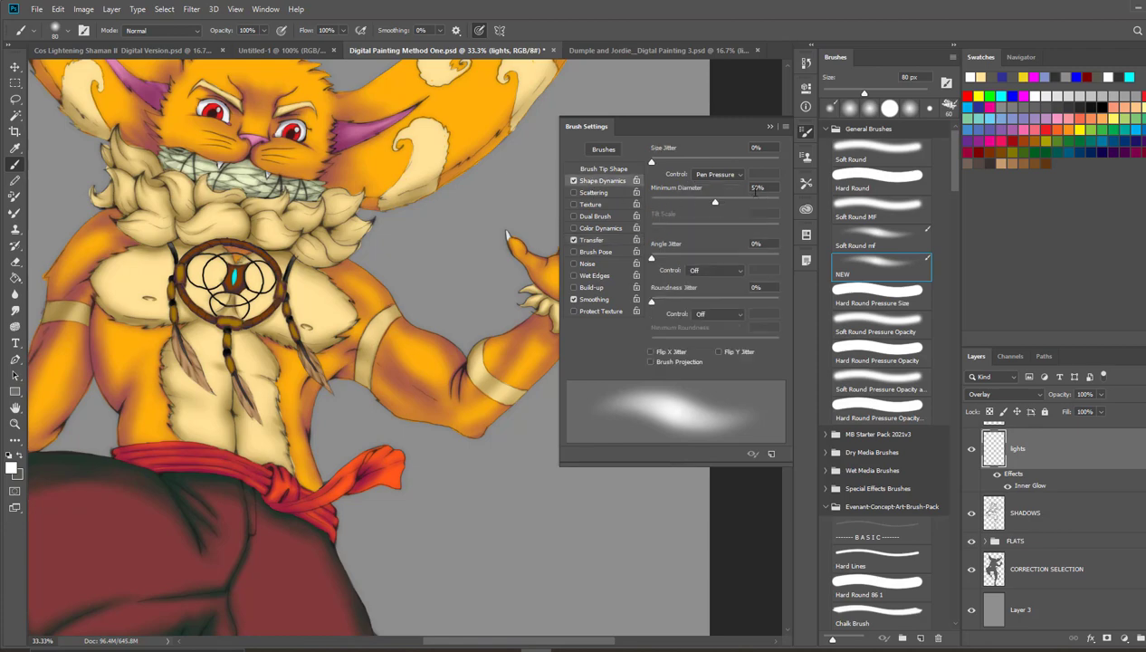
click(770, 126)
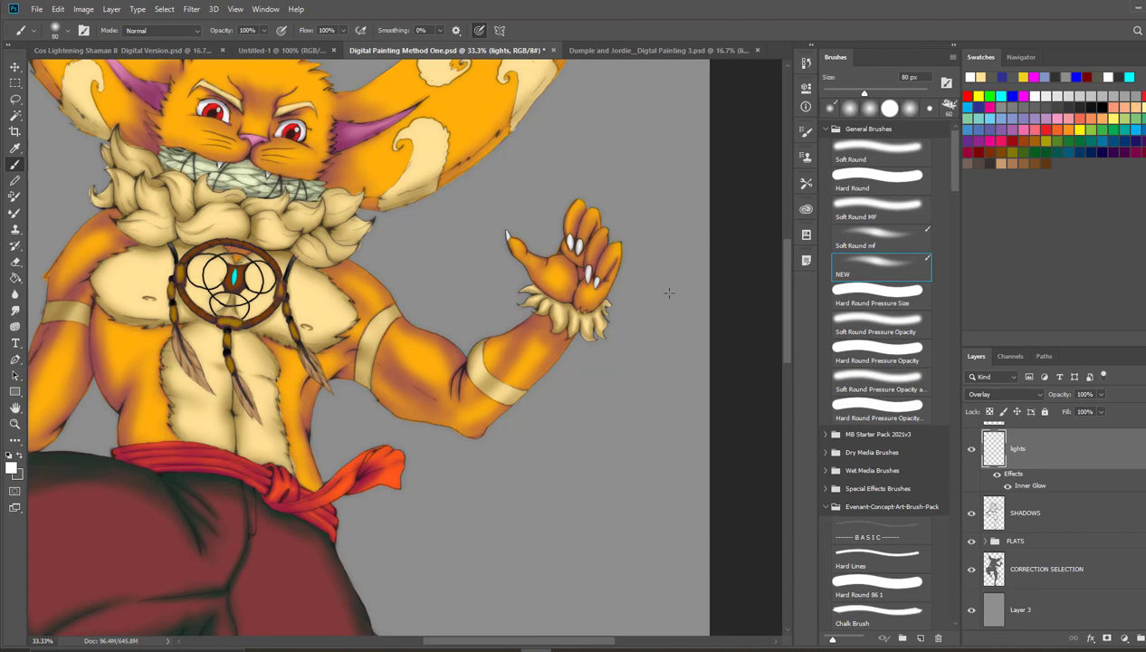
Step: Try painting white highlights on the raised arm with the Soft Round MF brush
click(890, 206)
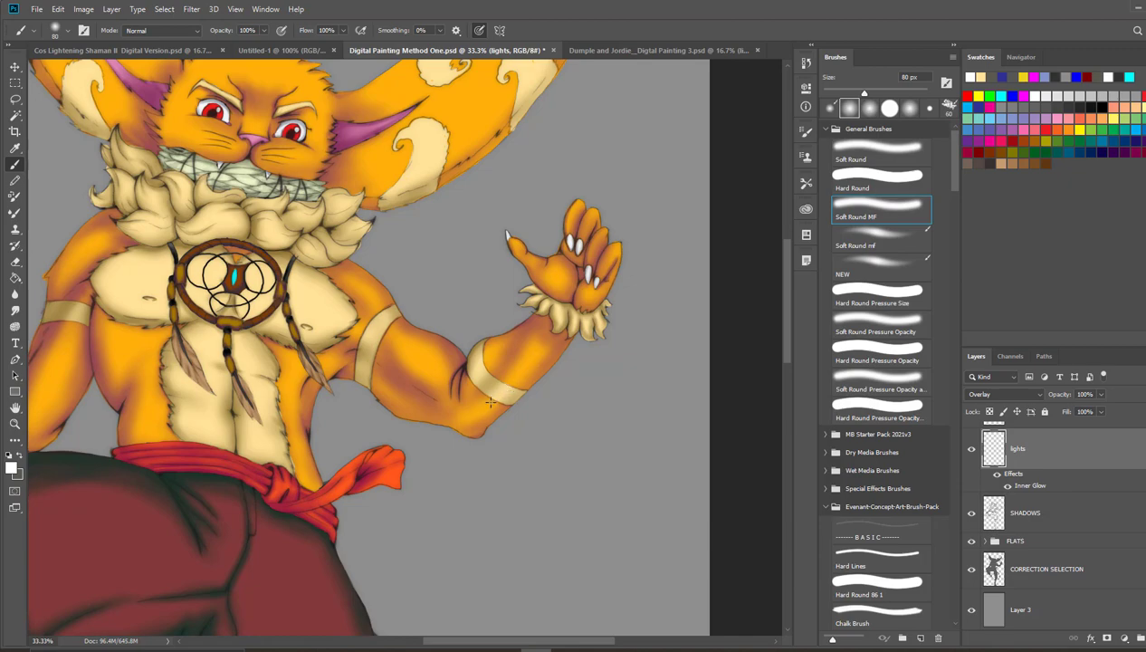
mouse_move(486, 397)
mouse_down()
mouse_move(529, 357)
mouse_move(485, 343)
mouse_up()
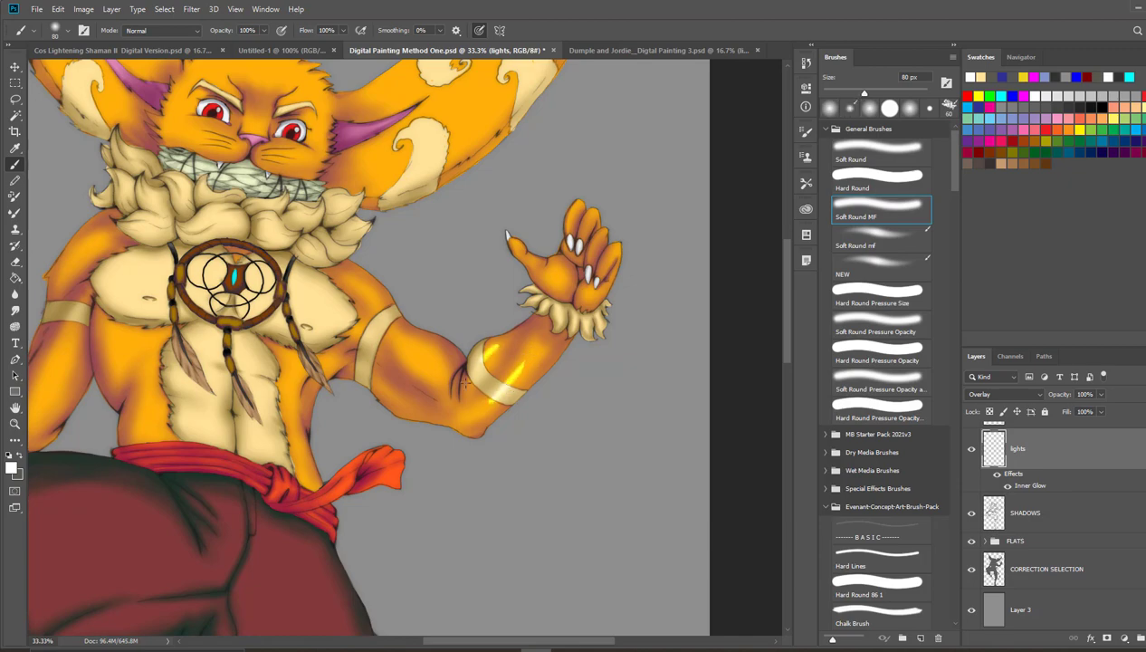
mouse_move(410, 349)
mouse_down()
mouse_move(450, 373)
mouse_move(431, 404)
mouse_up()
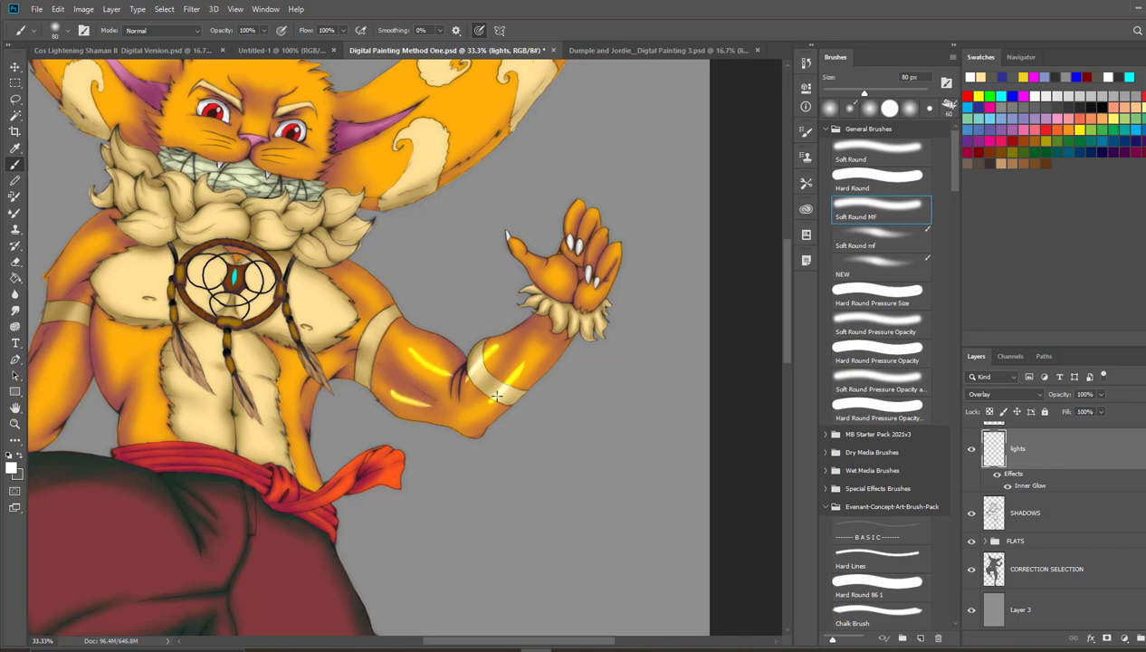
Step: Undo all the Soft Round MF test highlights on the raised arm
click(57, 9)
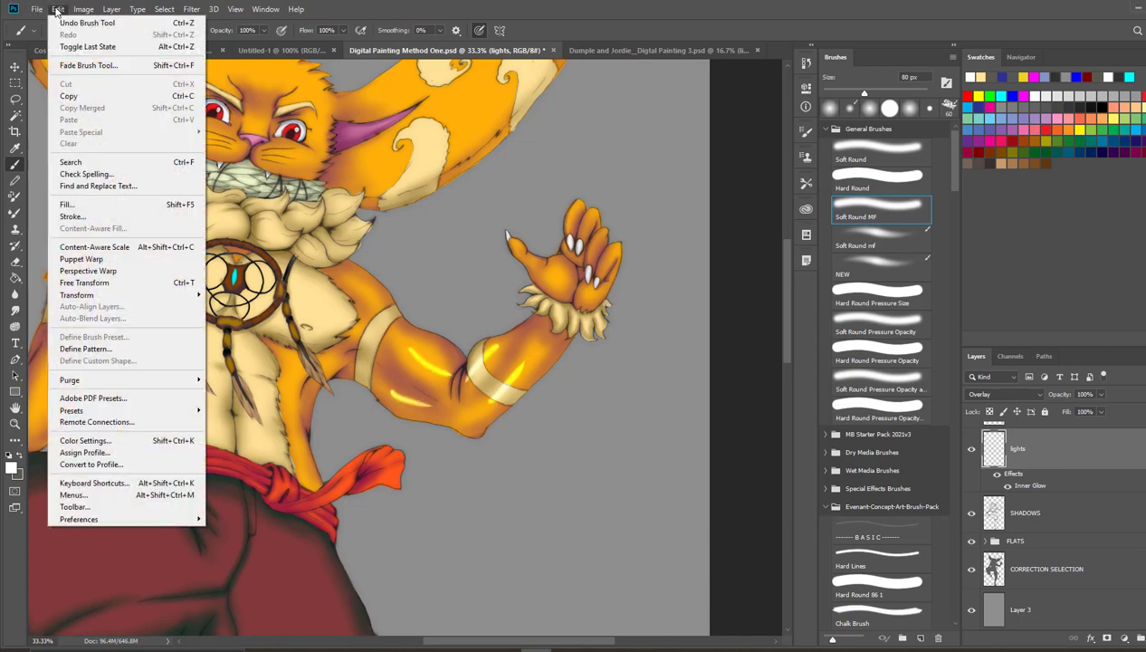
click(60, 22)
click(57, 9)
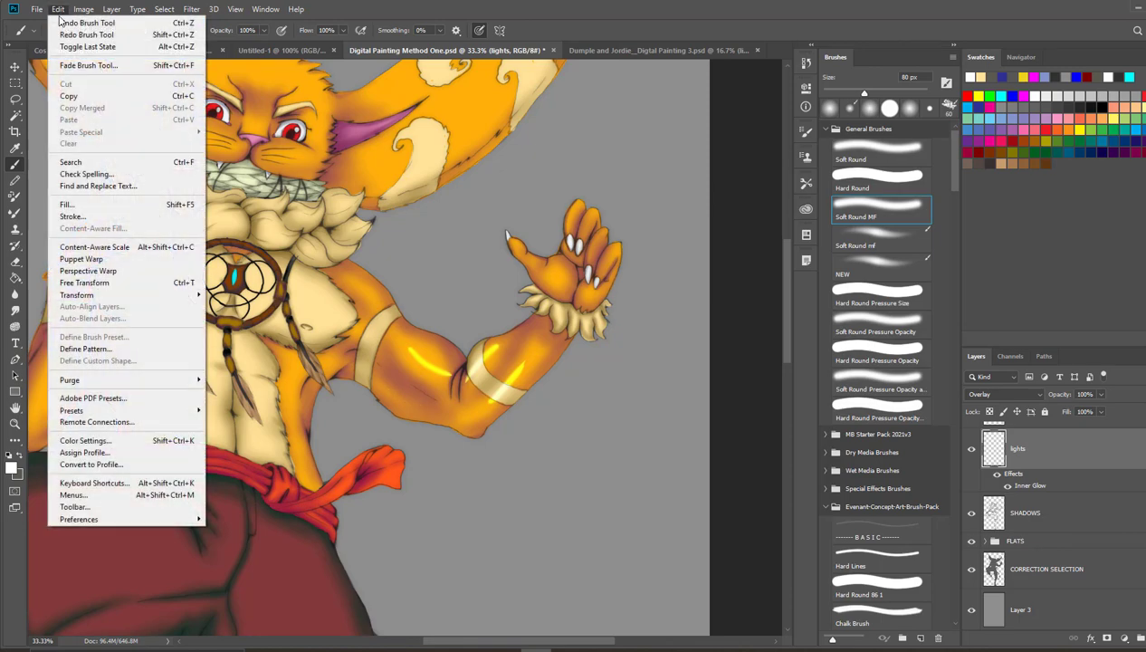
click(60, 22)
click(57, 9)
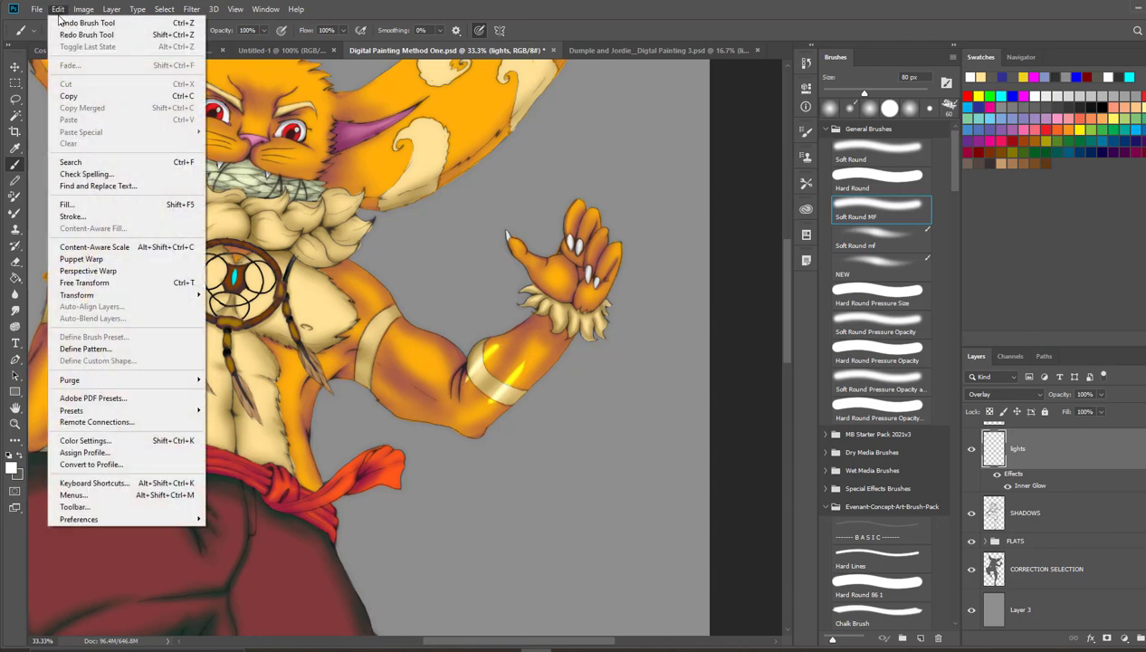
click(60, 23)
click(57, 9)
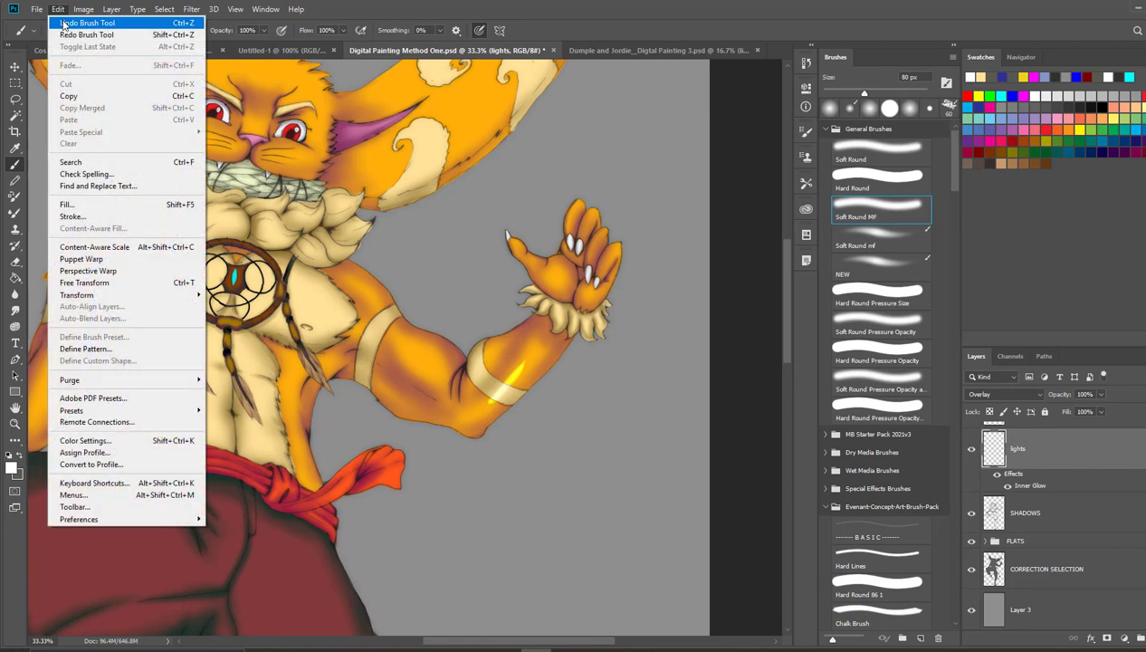
click(61, 23)
click(57, 9)
click(60, 23)
Step: Paint soft white highlights on the raised arm and palm with the NEW brush on the lights layer
click(875, 270)
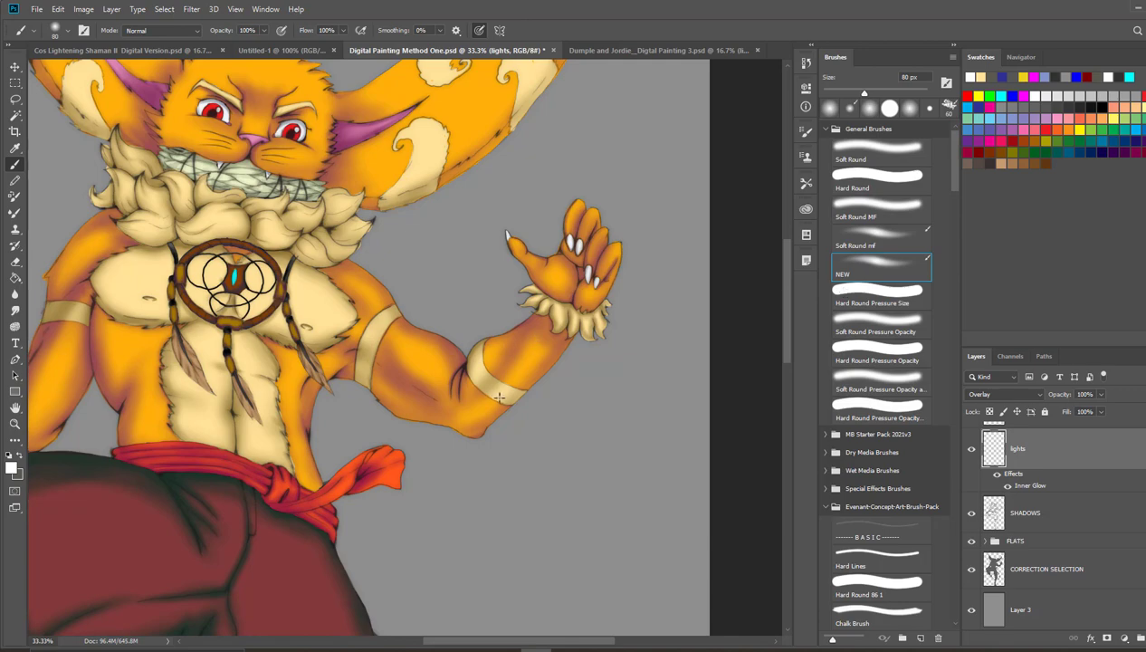
mouse_move(492, 392)
mouse_down()
mouse_move(530, 348)
mouse_move(504, 384)
mouse_move(525, 361)
mouse_move(486, 364)
mouse_move(493, 347)
mouse_move(467, 389)
mouse_move(489, 346)
mouse_move(462, 408)
mouse_up()
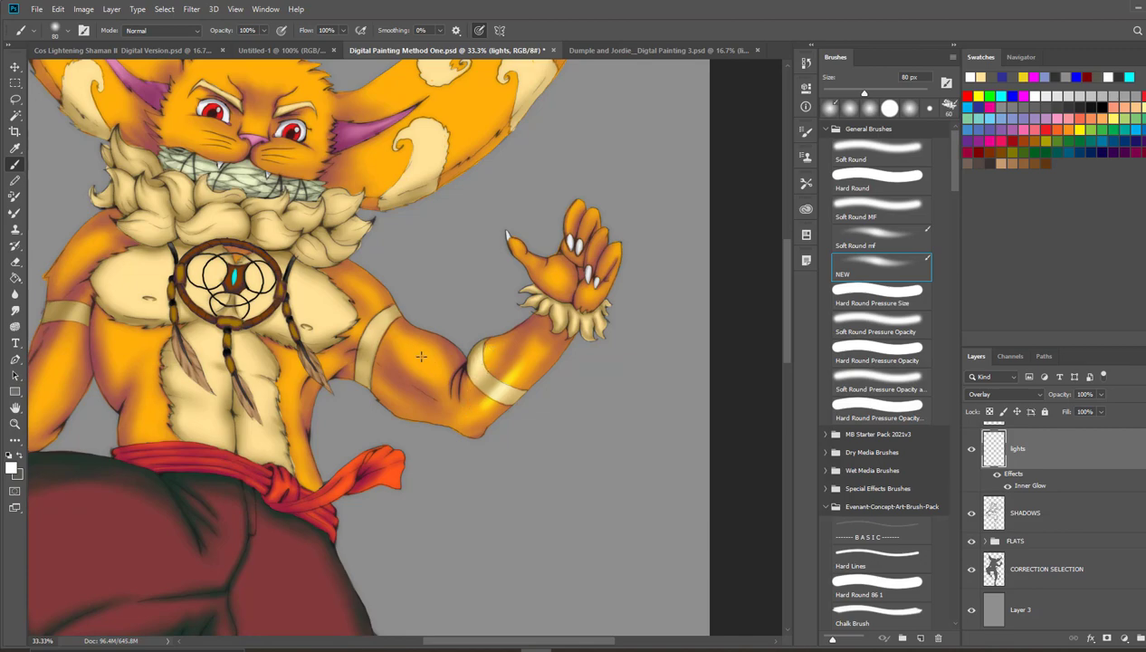
mouse_move(417, 353)
mouse_down()
mouse_move(442, 371)
mouse_move(423, 353)
mouse_move(439, 371)
mouse_move(384, 396)
mouse_up()
mouse_move(560, 276)
mouse_down()
mouse_move(602, 292)
mouse_move(525, 248)
mouse_up()
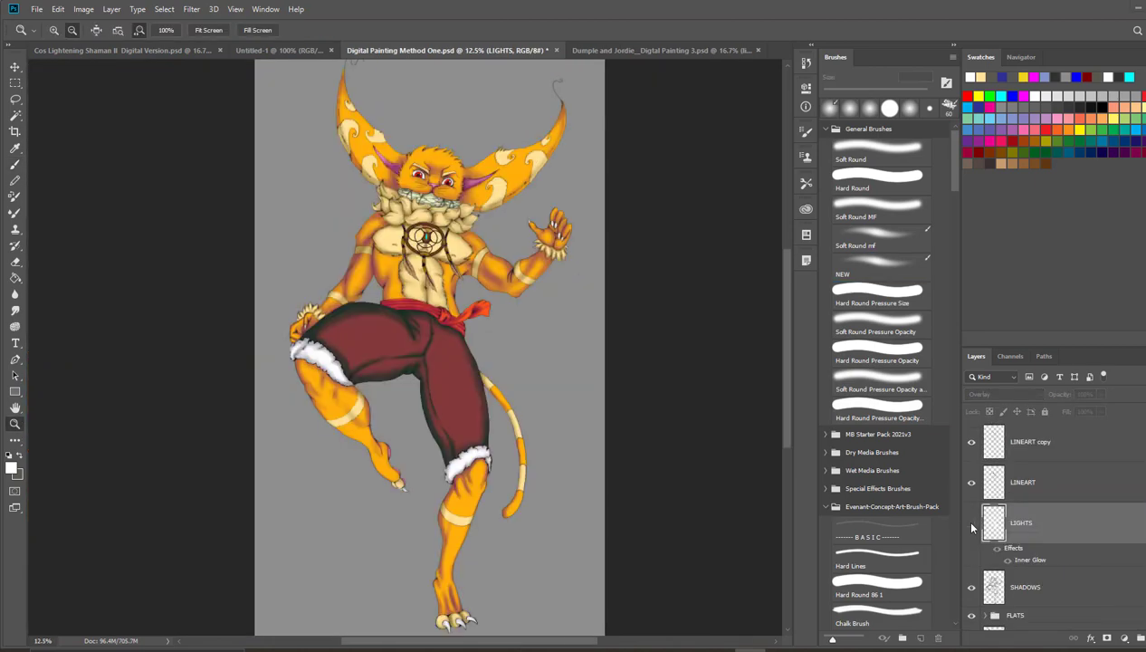
Step: Compare the painting with and without the LIGHTS and SHADOWS layers, leaving both visible
click(971, 525)
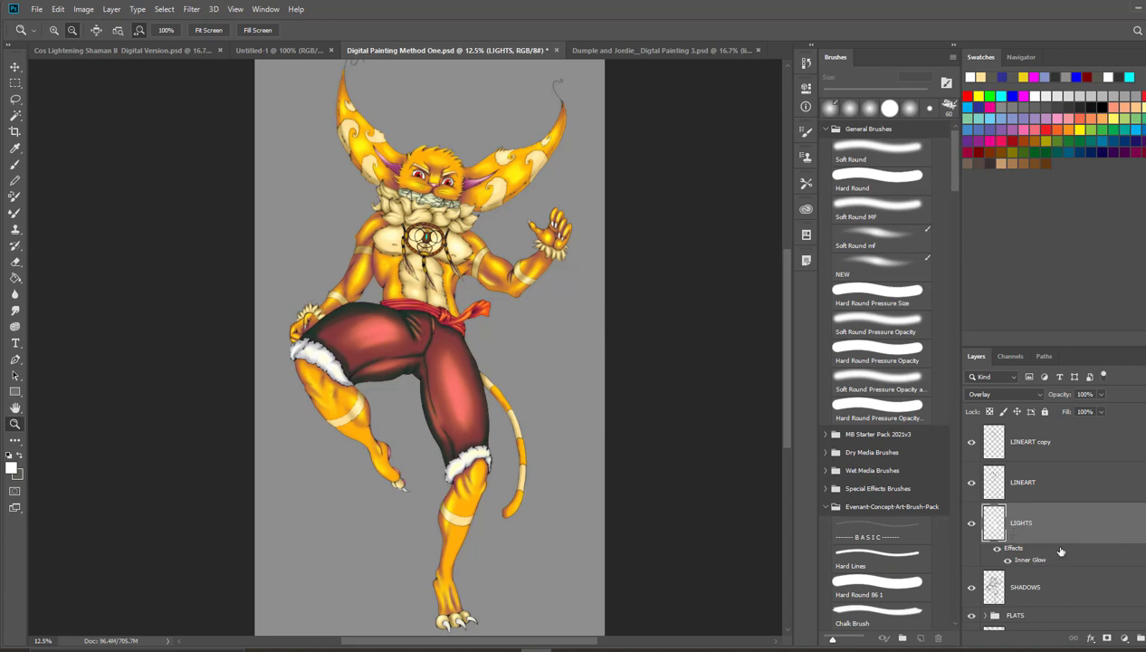
click(972, 525)
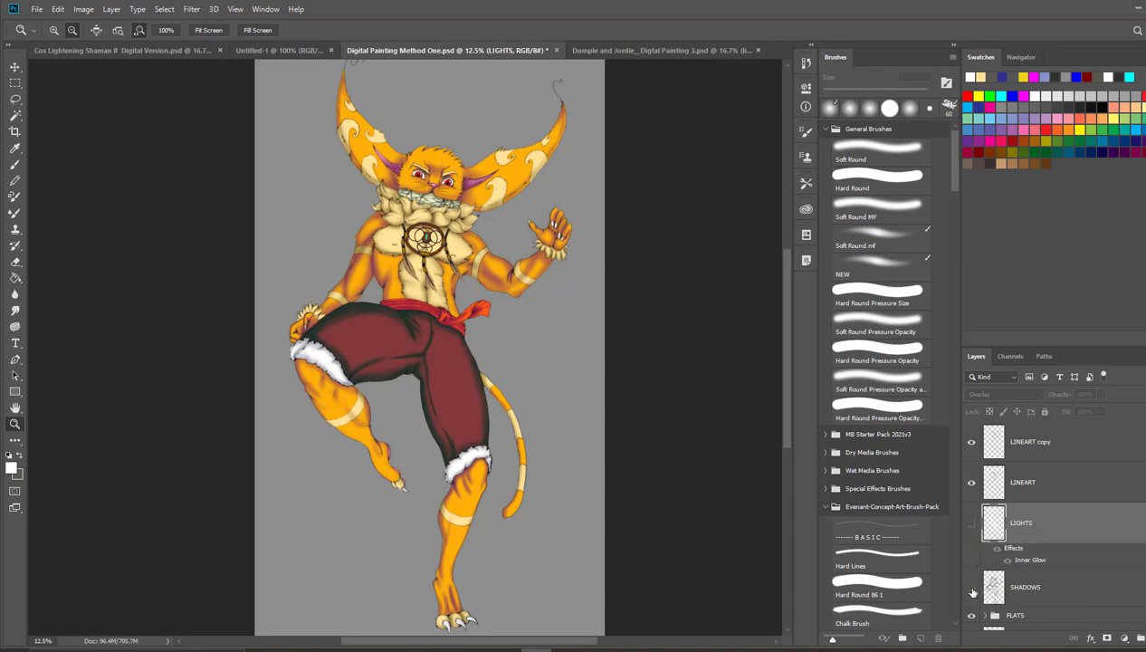
click(972, 589)
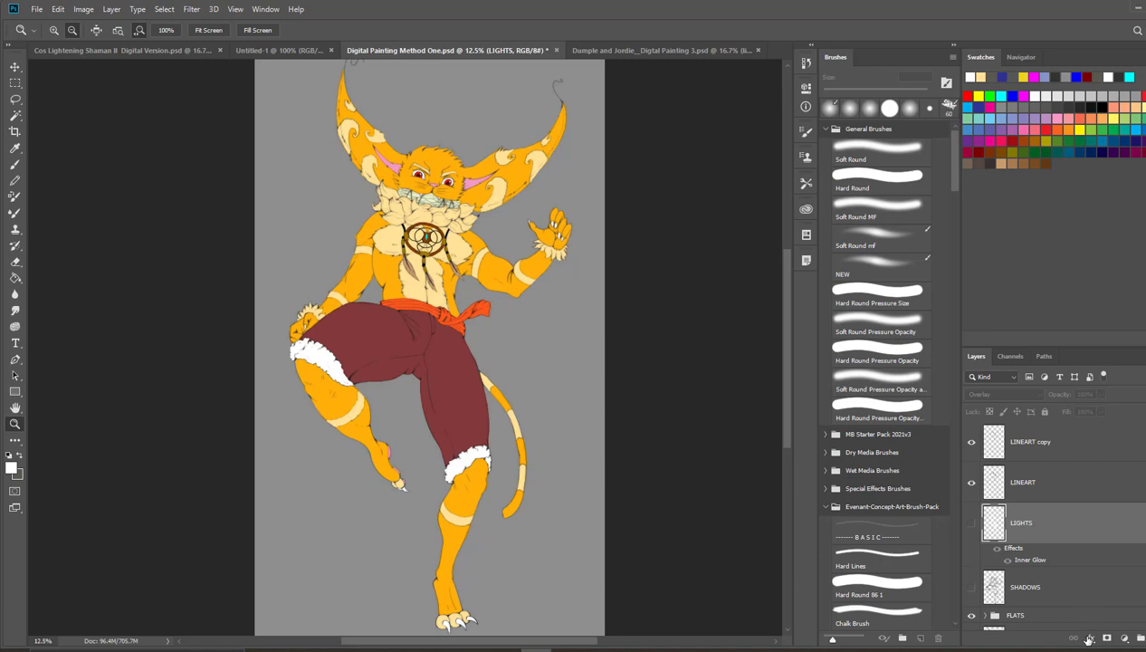
click(973, 588)
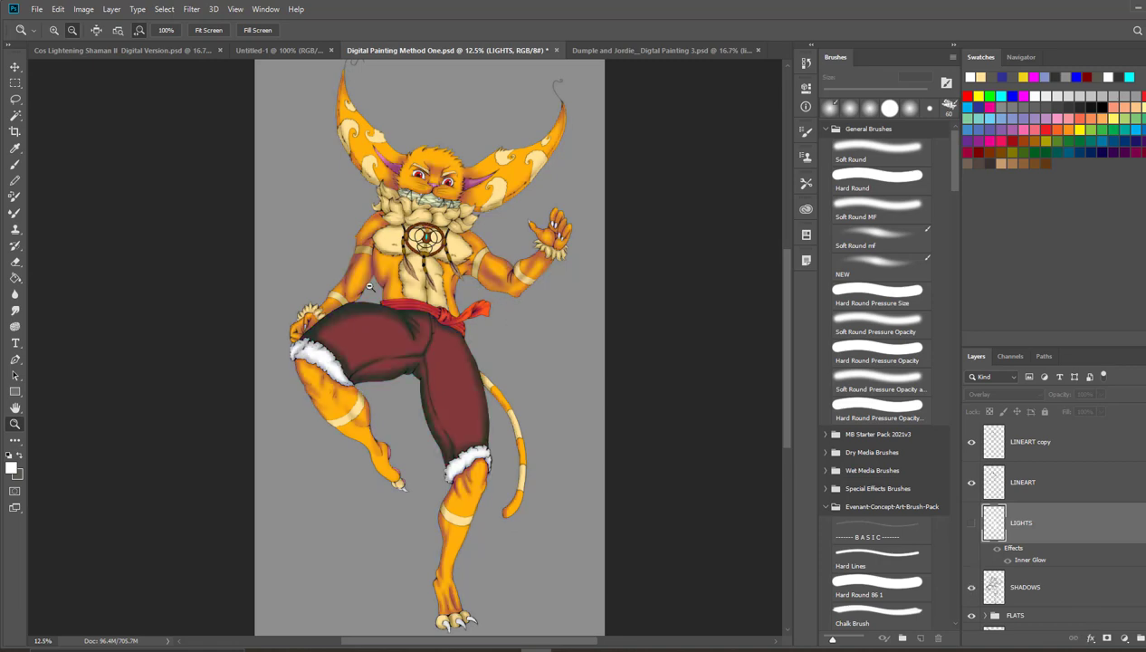
click(965, 522)
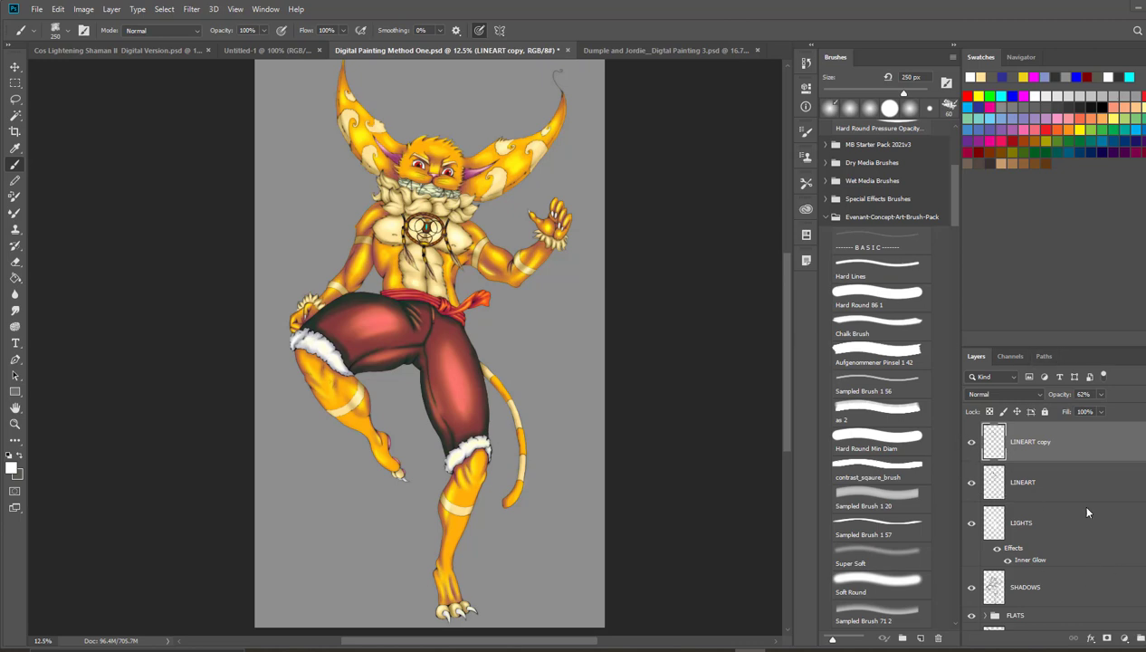
Step: Create a layer group above the LINEART copy layer and name it EXTRAS
click(1141, 640)
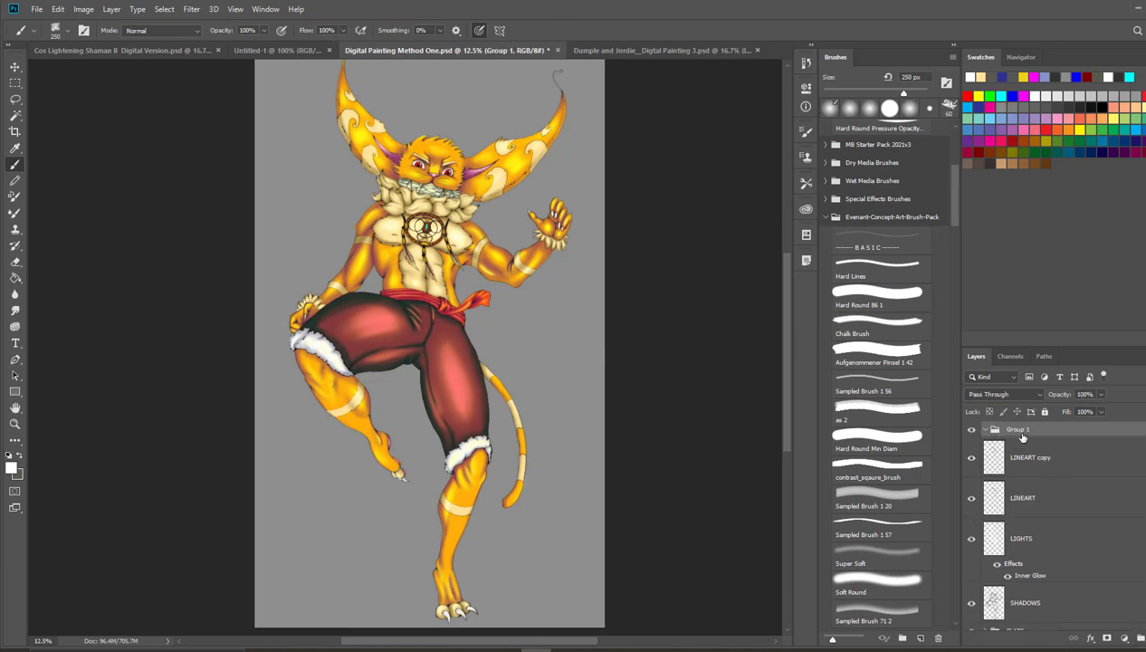
double_click(1021, 430)
key(BackSpace)
key(Return)
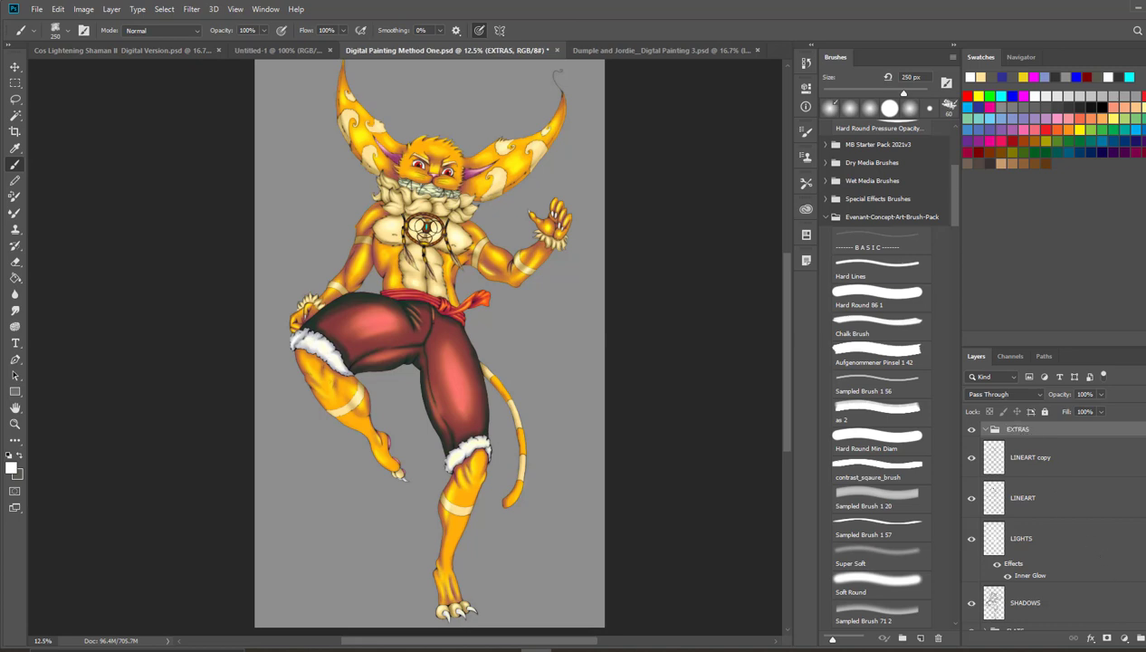
Step: Add two new layers inside the EXTRAS group and name the upper one SMOKE
key(ctrl+alt+shift+n)
key(ctrl+alt+shift+n)
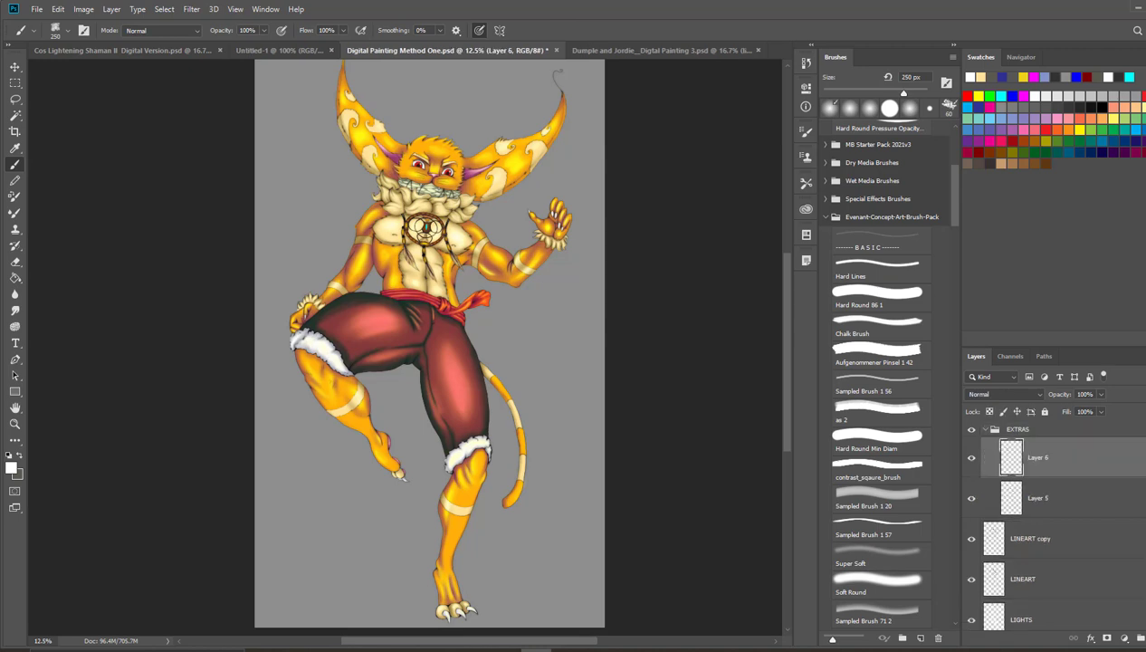
double_click(1041, 458)
key(BackSpace)
key(Return)
Step: Rename the lower new layer in the EXTRAS group LIGHHTENING and make the SMOKE layer active
double_click(1045, 497)
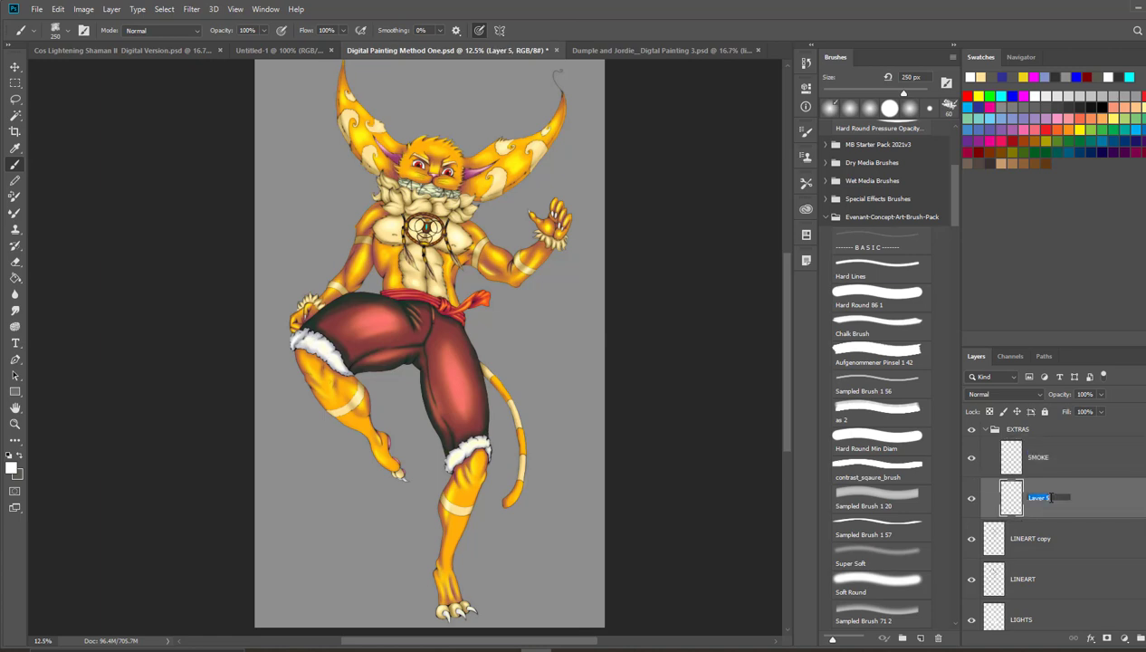
key(BackSpace)
text(LIGHTENING)
key(Return)
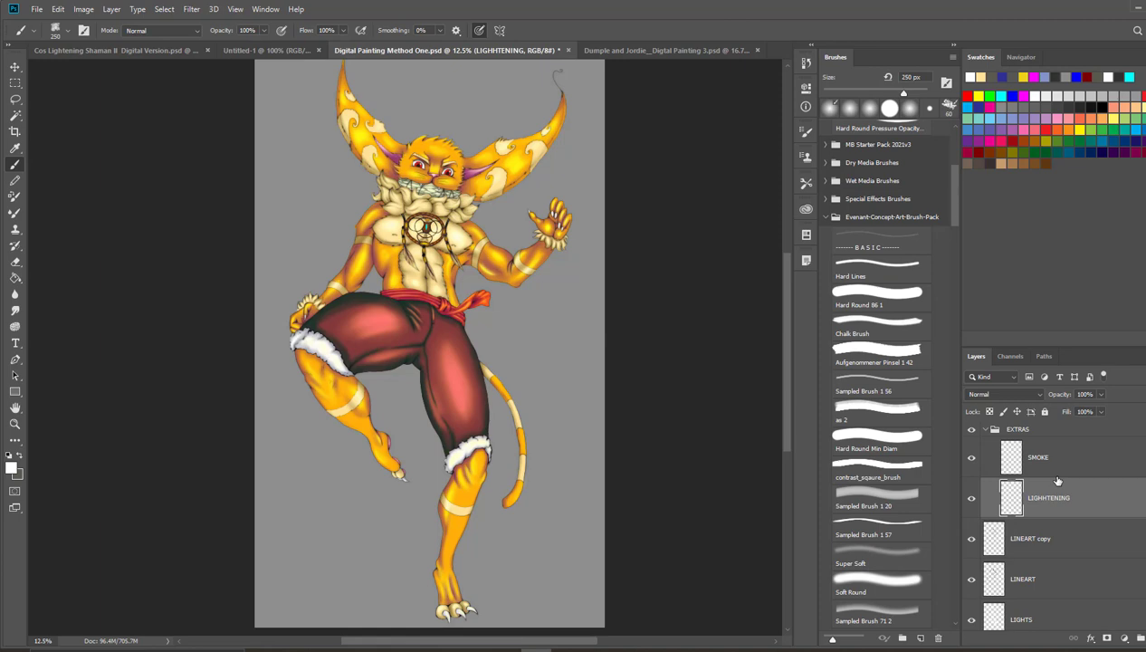
click(1056, 465)
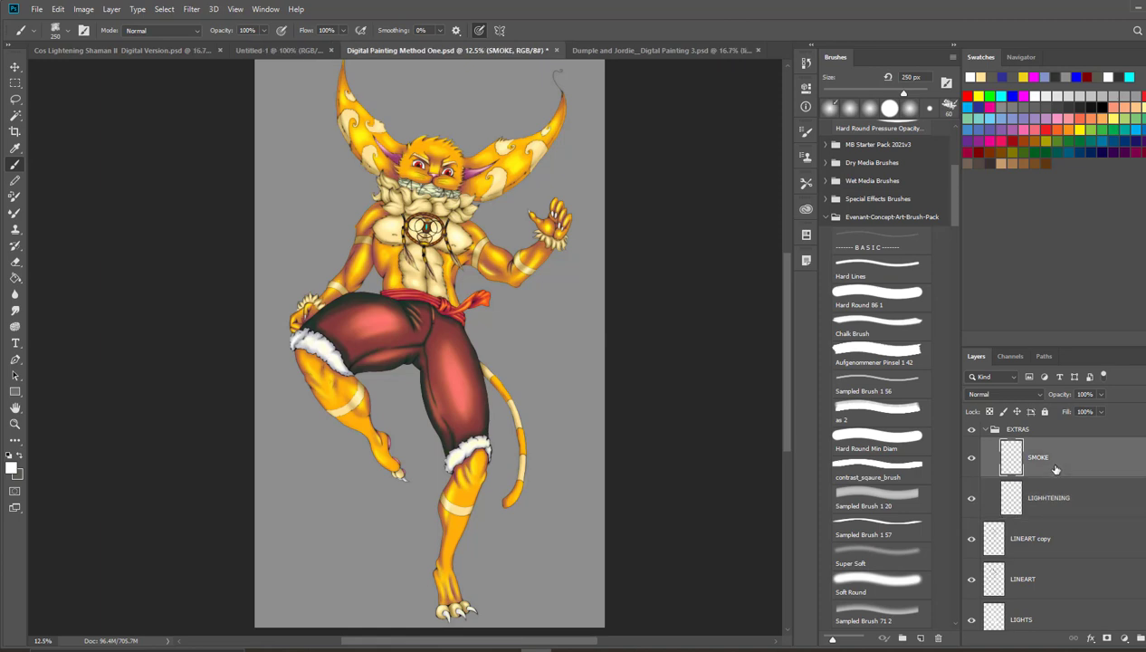
Step: Choose the Smoke brush from the Clouds section of the Evenant-Concept-Art-Brush-Pack
scroll(855, 516, down, 5)
scroll(862, 504, down, 15)
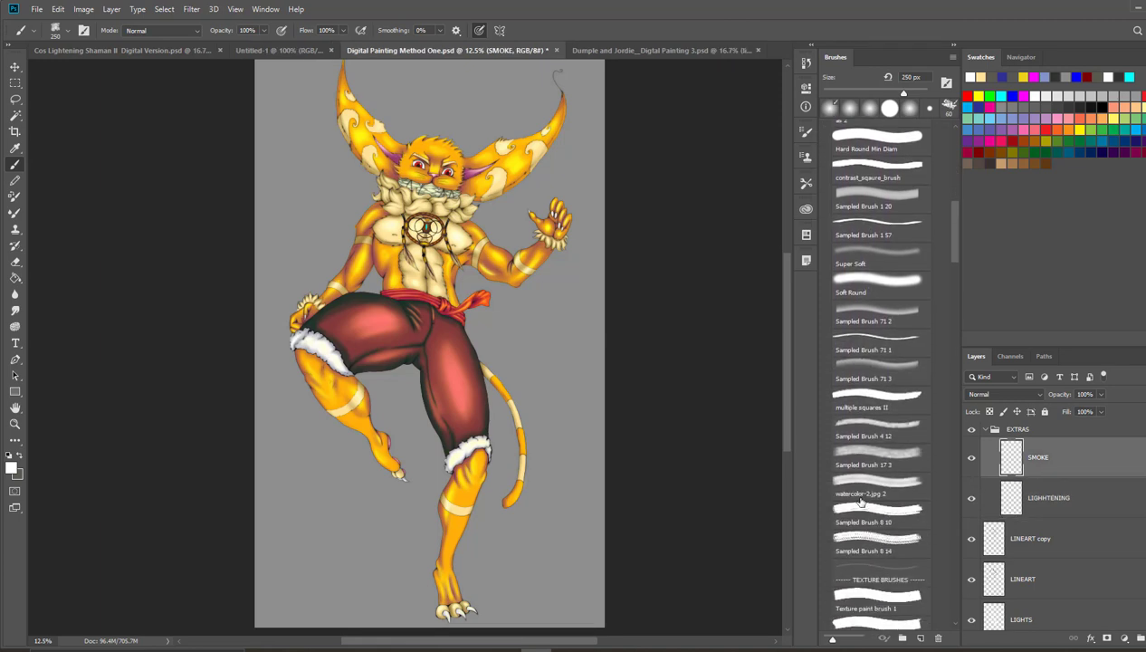
scroll(861, 504, down, 13)
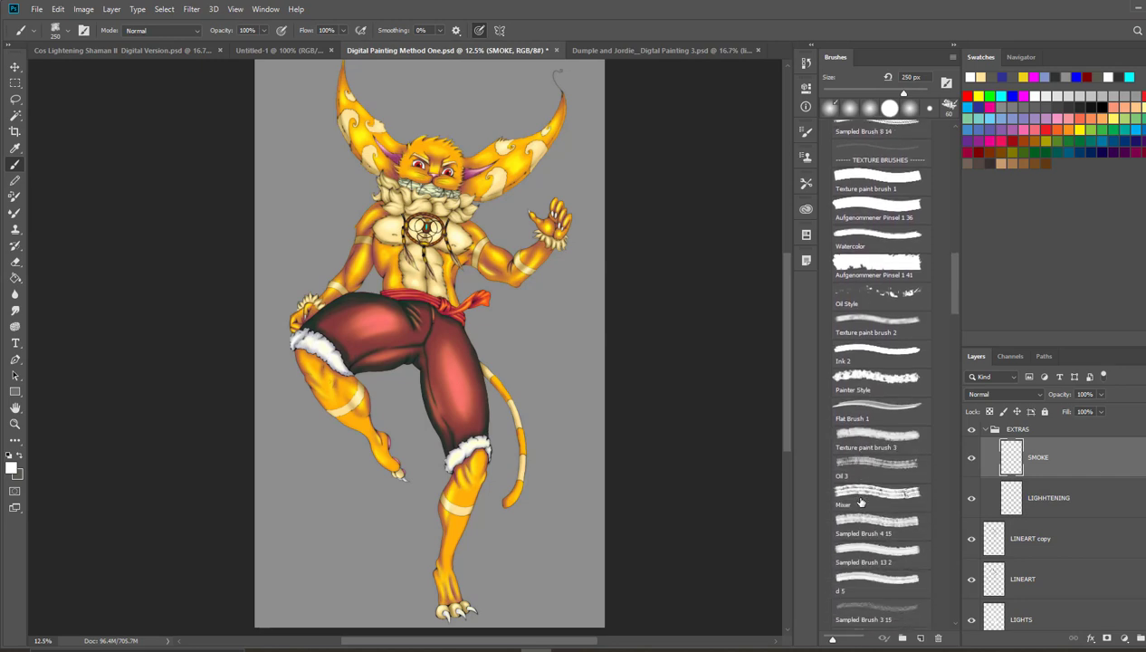
click(862, 506)
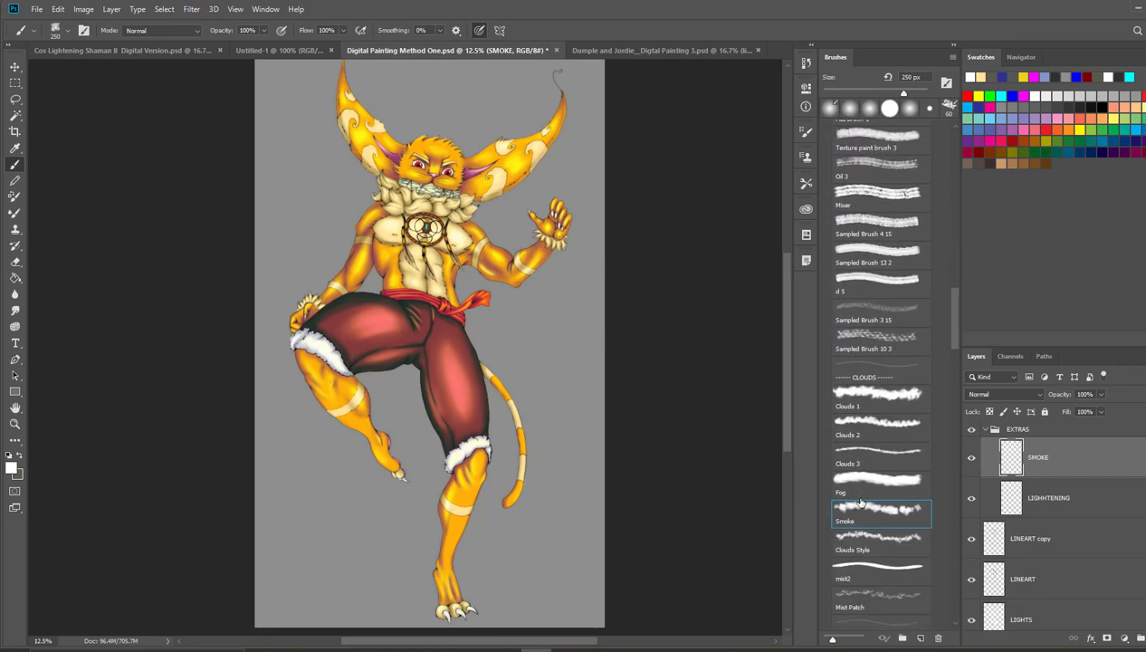
scroll(865, 500, down, 6)
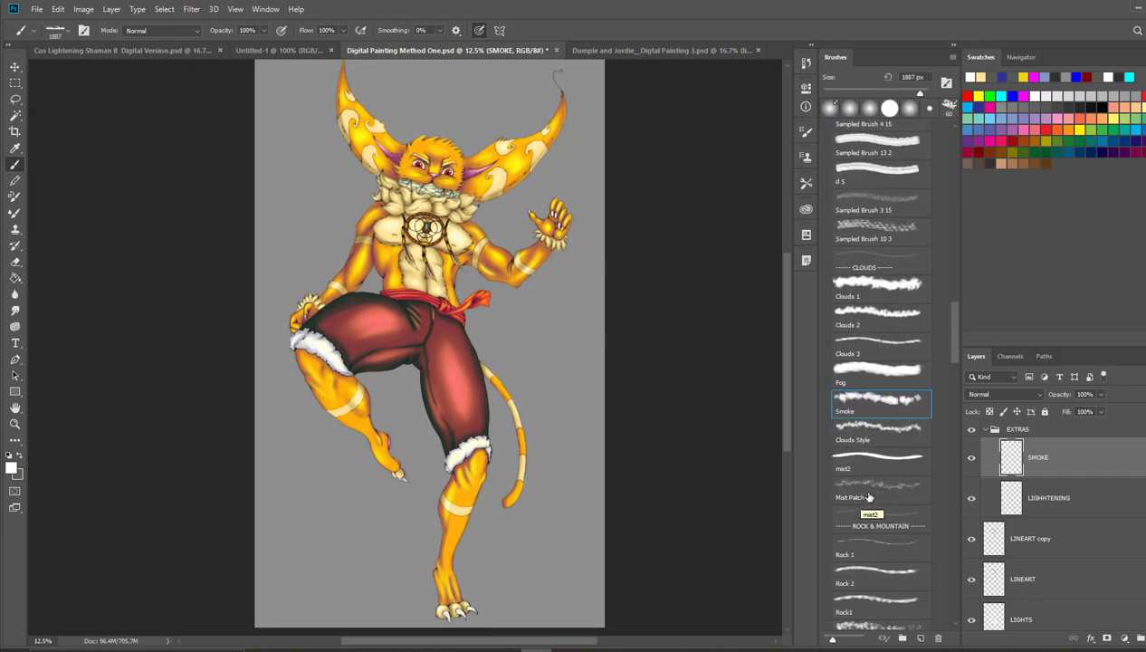
scroll(868, 496, down, 5)
scroll(871, 492, up, 7)
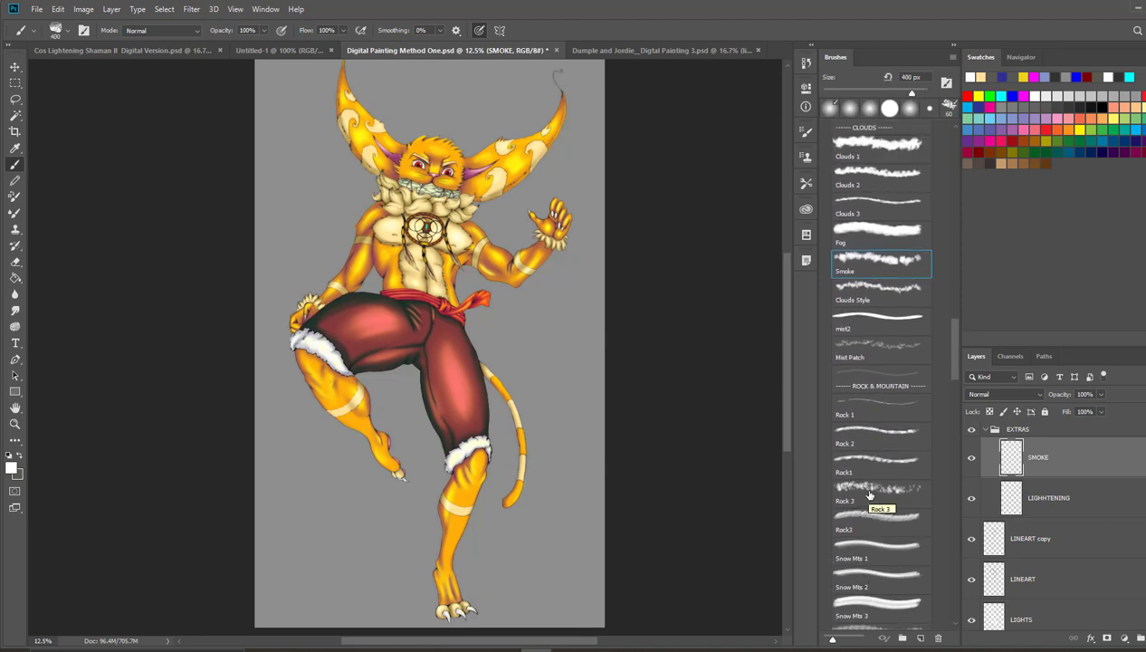
scroll(872, 490, up, 3)
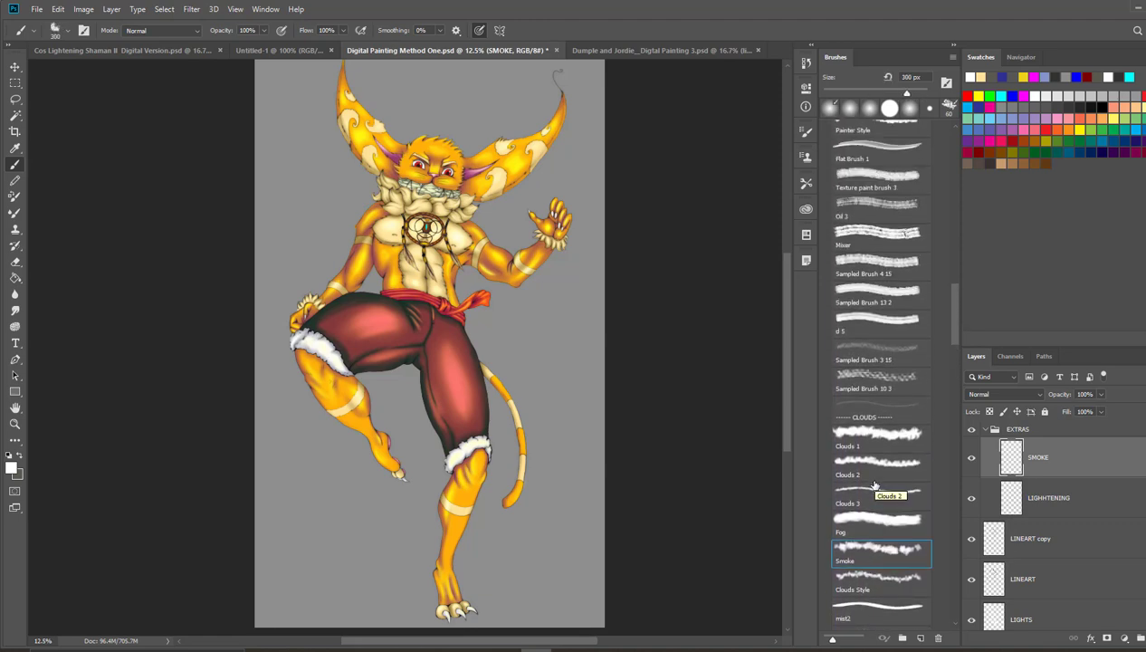
click(872, 490)
click(865, 482)
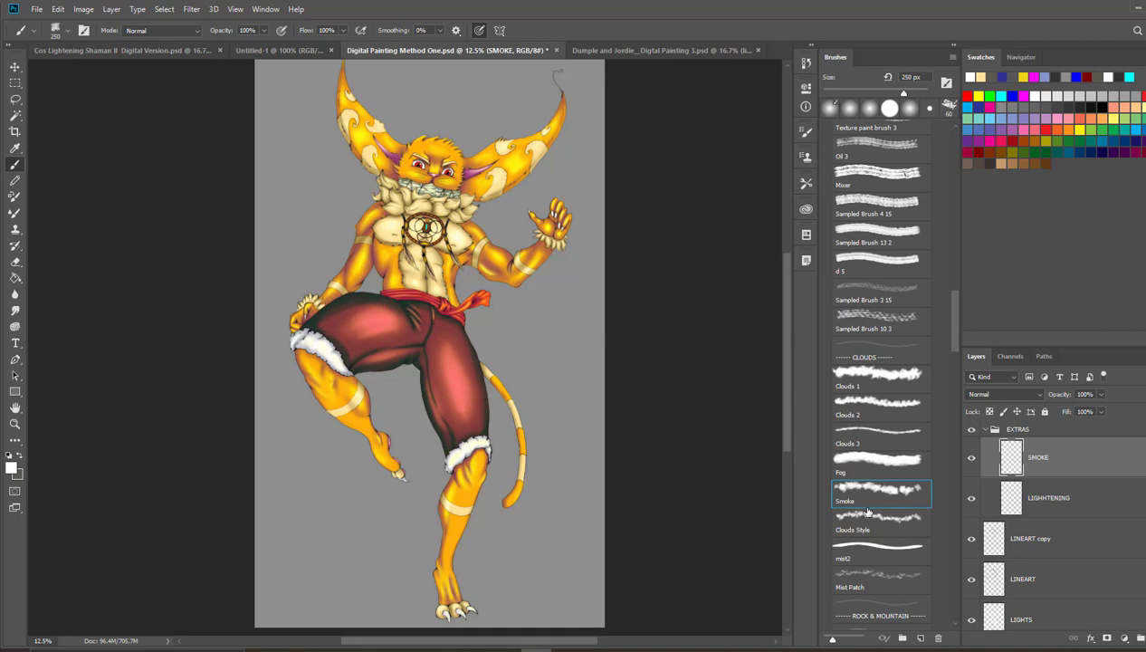
scroll(863, 487, down, 1)
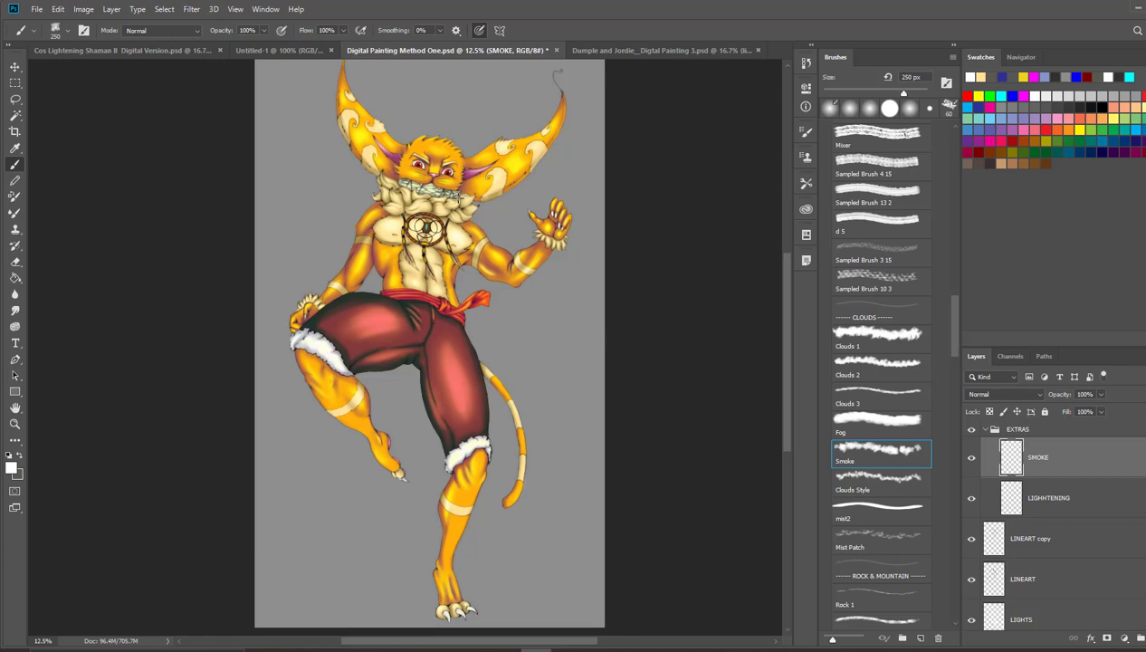
Step: Paint two wispy white smoke trails on the SMOKE layer, rising from both sides of the face between the ears
drag(455, 193, 489, 91)
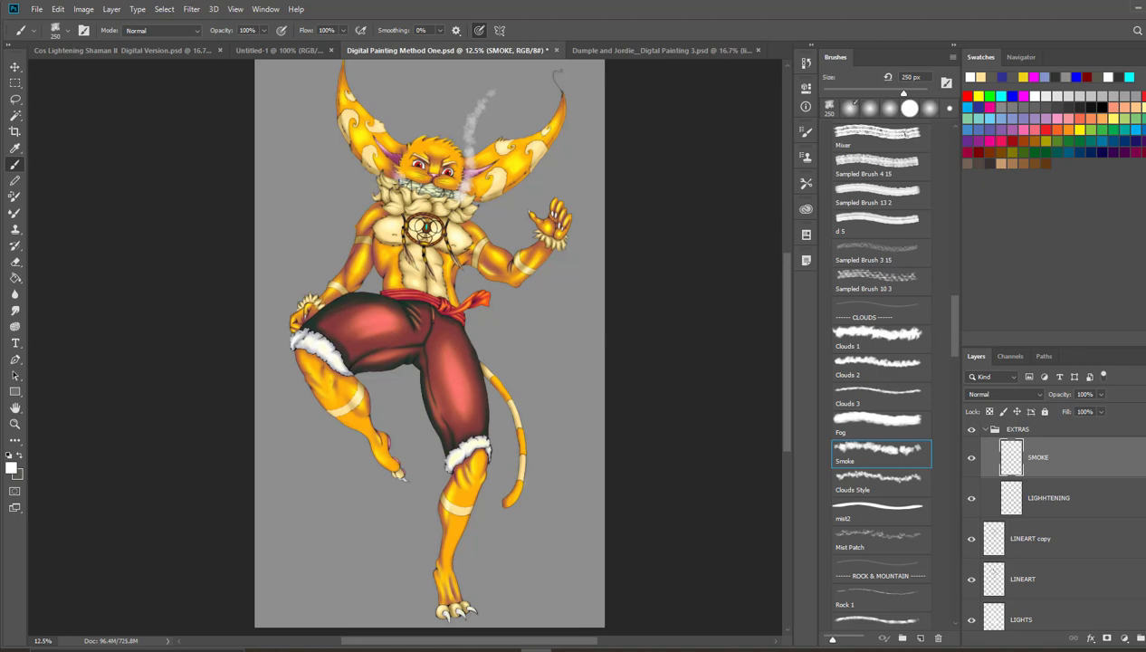
drag(396, 179, 407, 129)
mouse_move(396, 172)
mouse_down()
mouse_move(397, 136)
mouse_move(441, 76)
mouse_up()
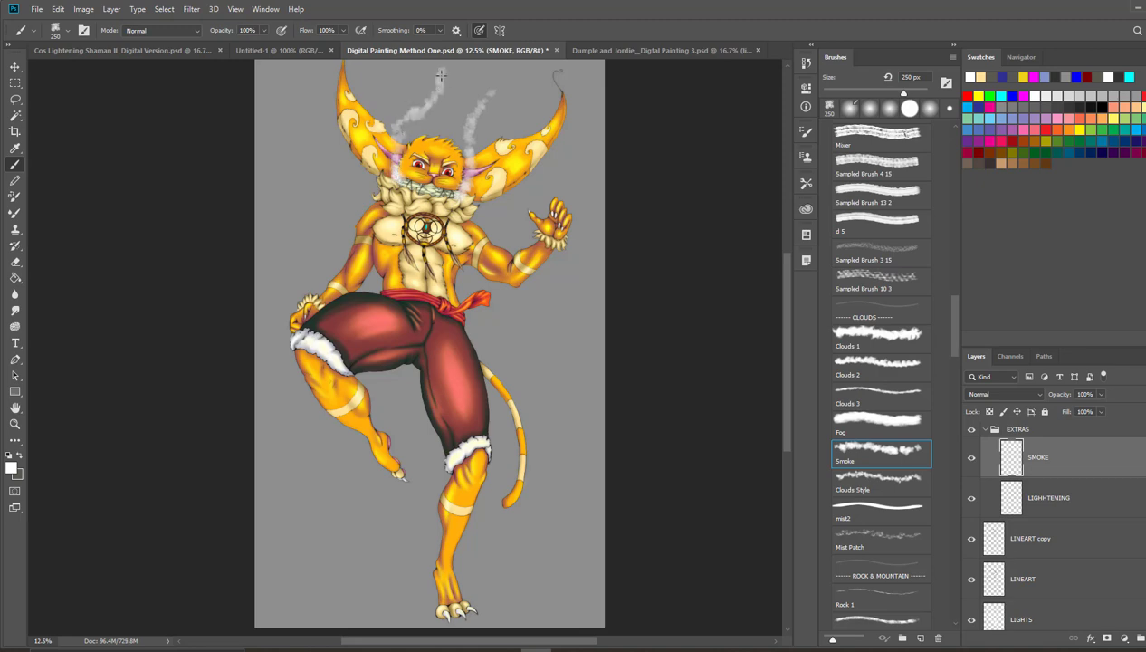
drag(465, 124, 468, 135)
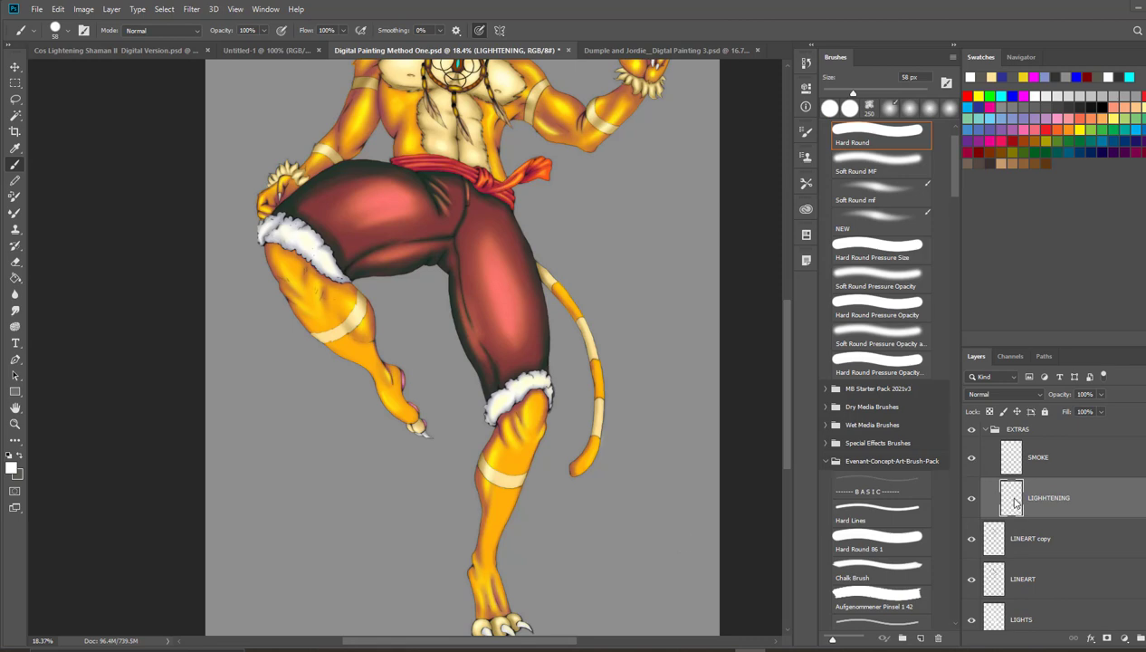
Step: Give the LIGHHTENING layer a light blue Outer Glow with Screen blend mode, 11% noise, 8% spread and 144 px size
click(1091, 639)
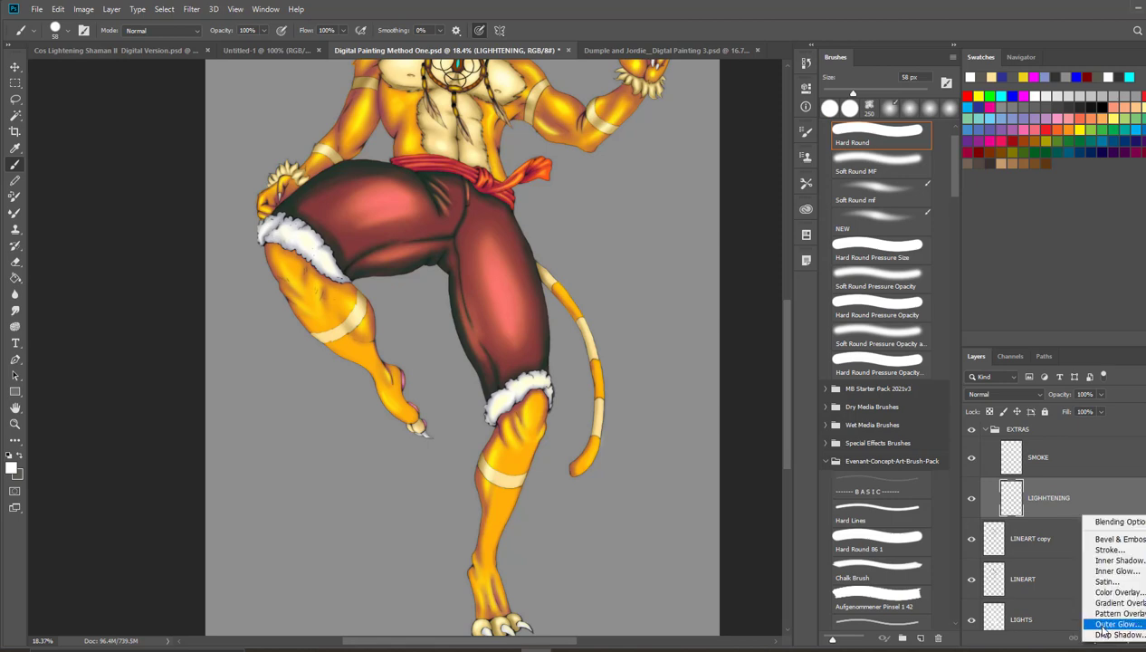
click(1103, 625)
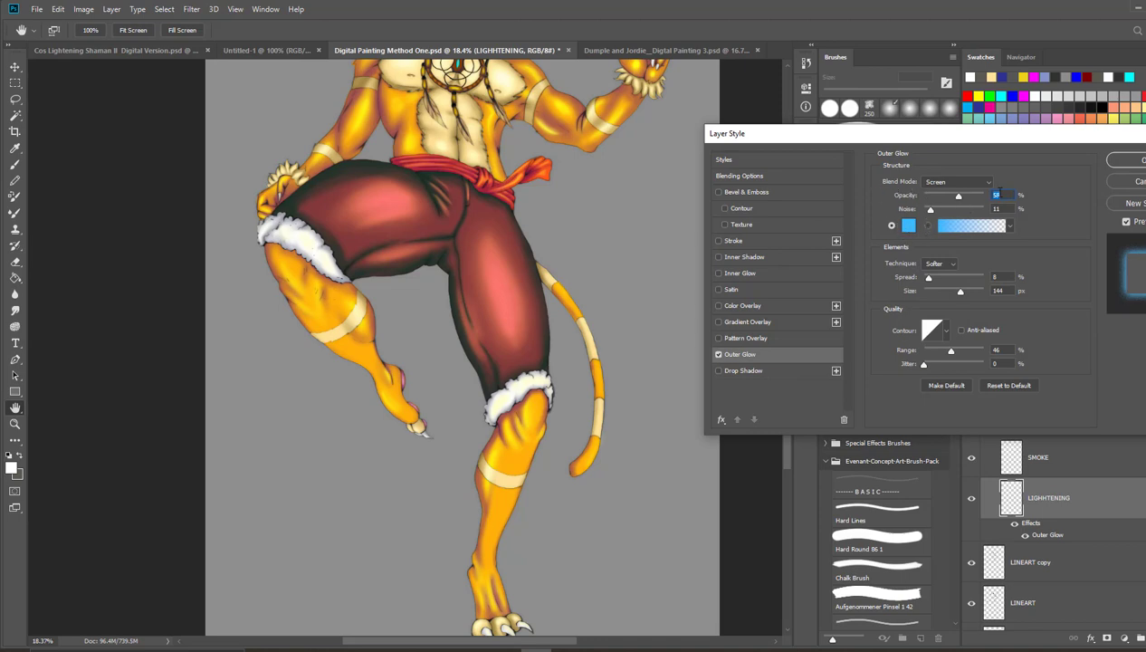
click(1129, 160)
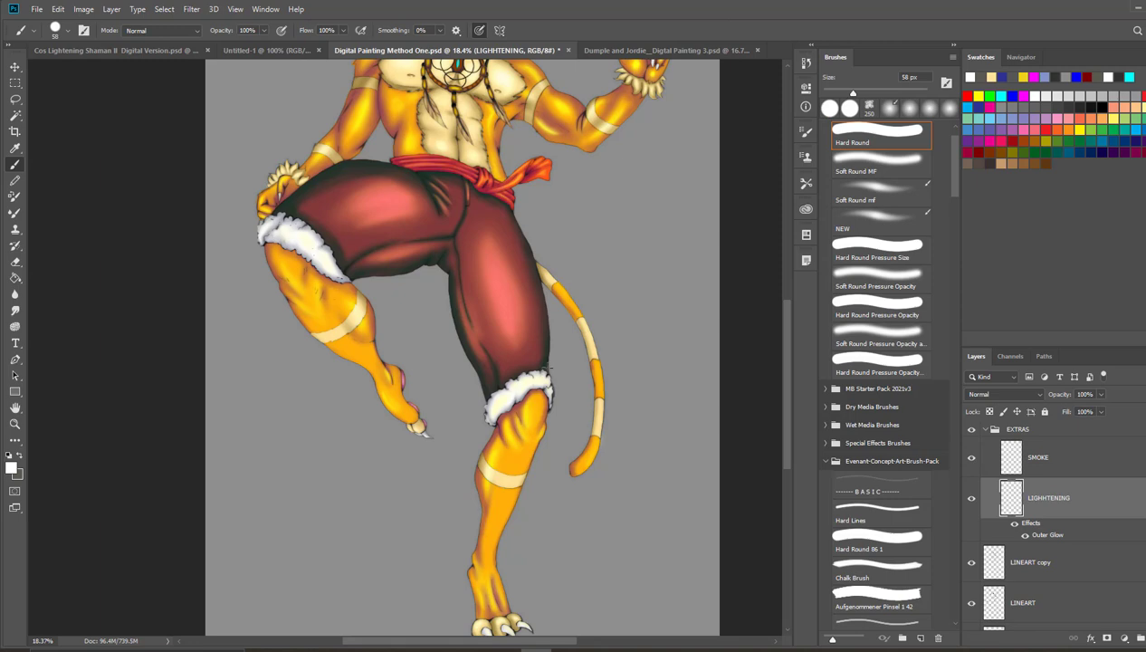
Step: Test the glow with a white dot, a blob, a zigzag and a curved stroke on the grey background around the feet
click(307, 525)
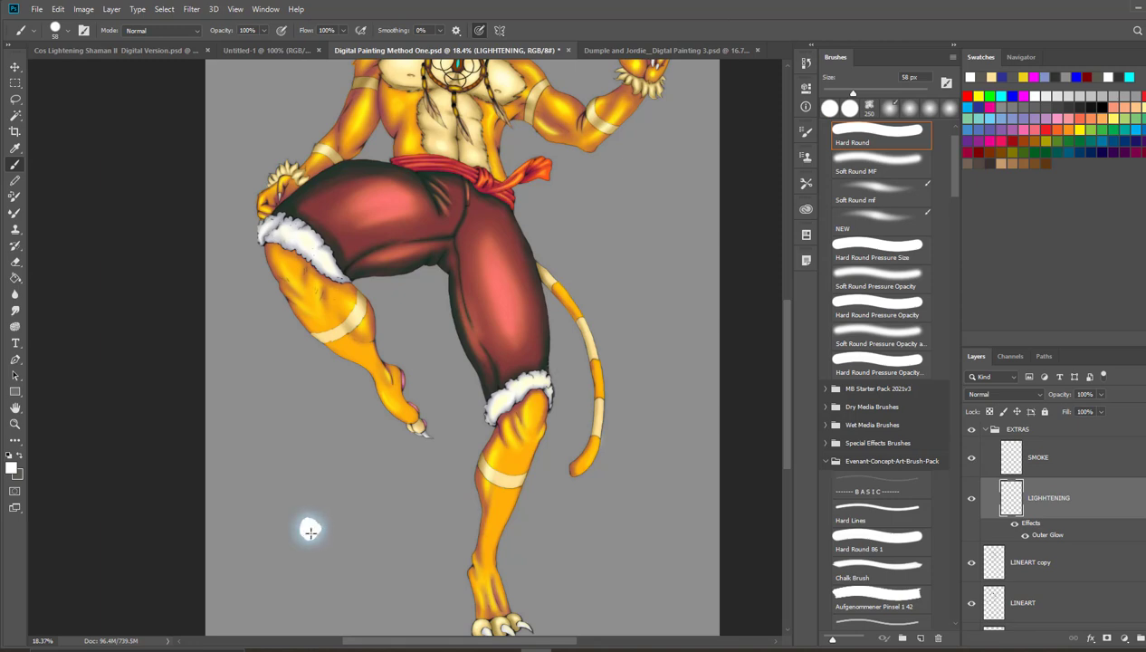
mouse_move(258, 434)
mouse_down()
mouse_move(243, 415)
mouse_move(264, 404)
mouse_move(220, 462)
mouse_up()
mouse_move(337, 471)
mouse_down()
mouse_move(422, 460)
mouse_move(362, 593)
mouse_up()
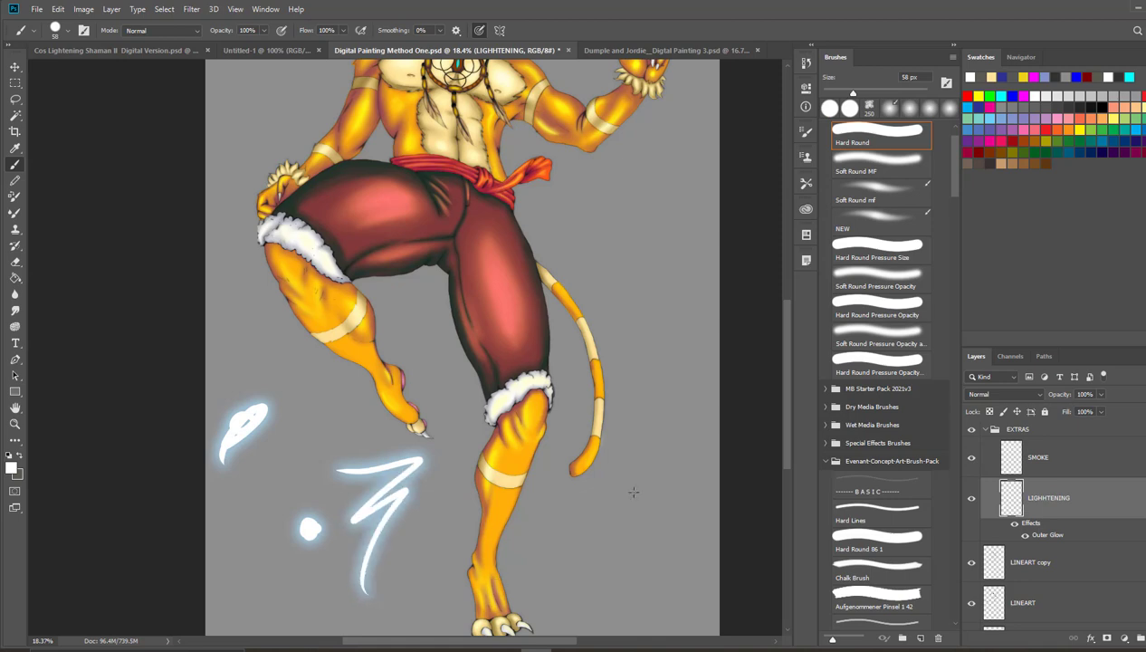
mouse_move(650, 471)
mouse_down()
mouse_move(602, 568)
mouse_move(595, 617)
mouse_up()
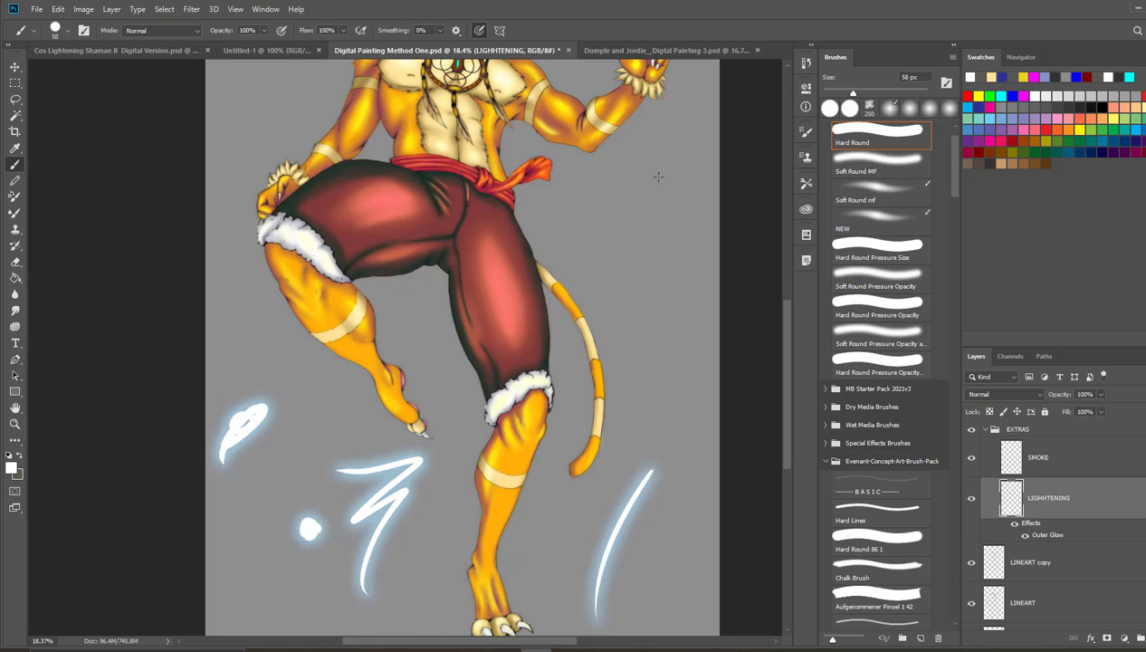
Step: Try out a chain of jagged, branching lightning strokes running down beside the tail and across the standing lower leg
mouse_move(677, 132)
mouse_down()
mouse_move(613, 217)
mouse_move(631, 362)
mouse_up()
mouse_move(630, 291)
mouse_down()
mouse_move(679, 311)
mouse_move(599, 451)
mouse_up()
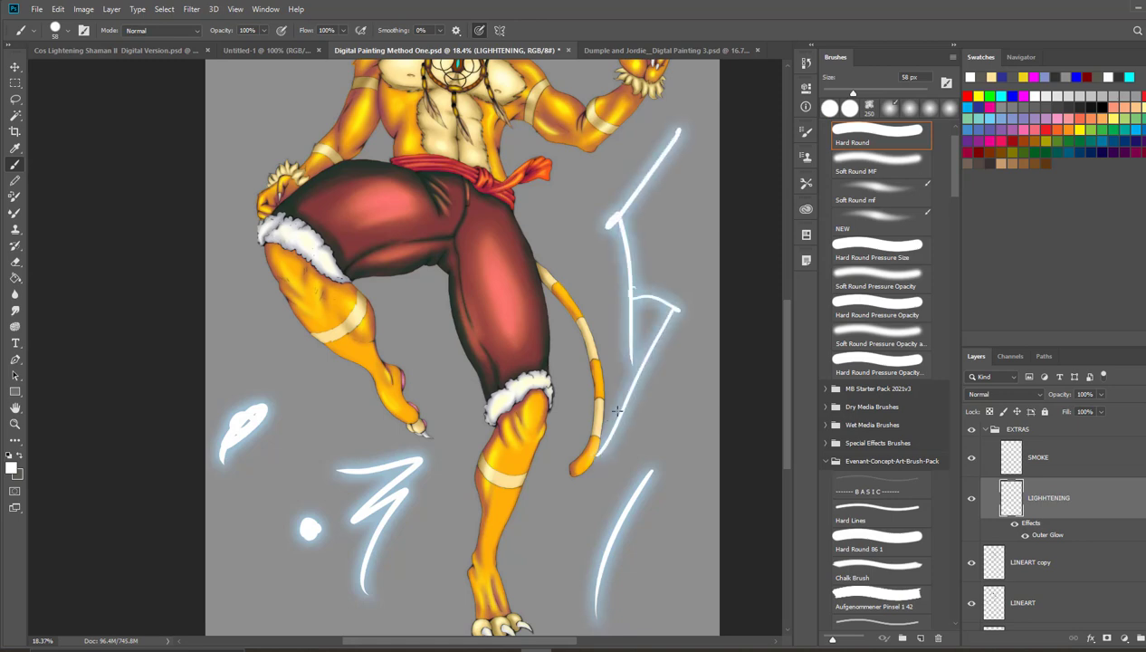
mouse_move(616, 410)
mouse_down()
mouse_move(662, 457)
mouse_move(576, 516)
mouse_move(543, 547)
mouse_up()
mouse_move(593, 484)
mouse_down()
mouse_move(595, 588)
mouse_move(485, 605)
mouse_up()
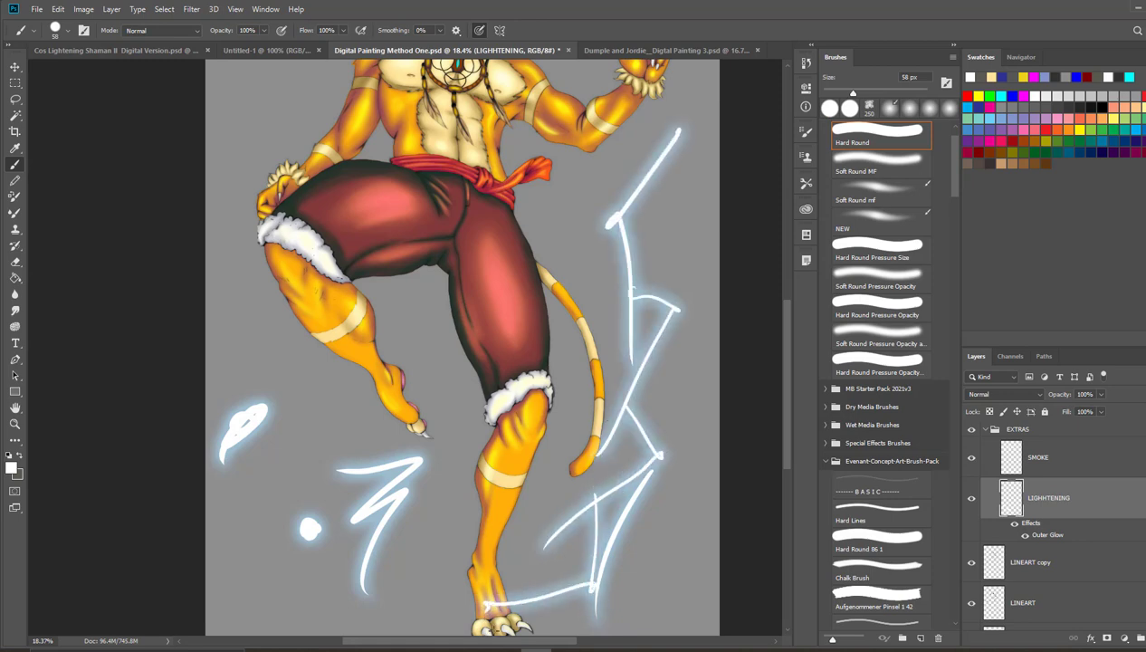
drag(551, 589, 520, 518)
drag(520, 518, 398, 556)
drag(470, 527, 455, 457)
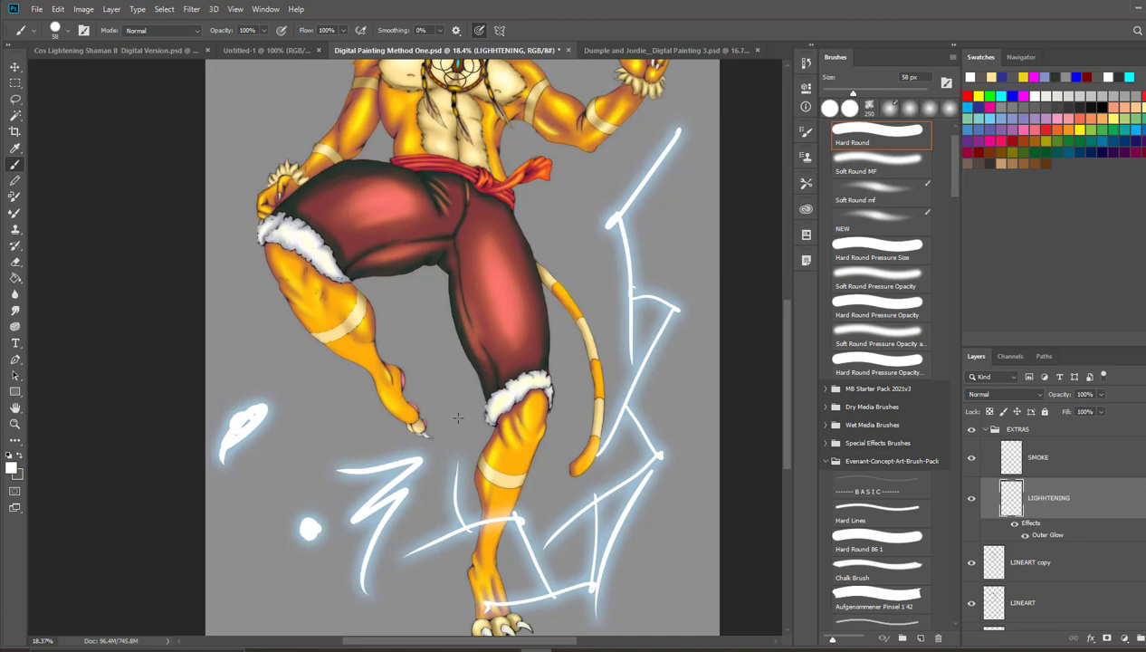
Step: Undo the last lightning brush stroke
click(57, 9)
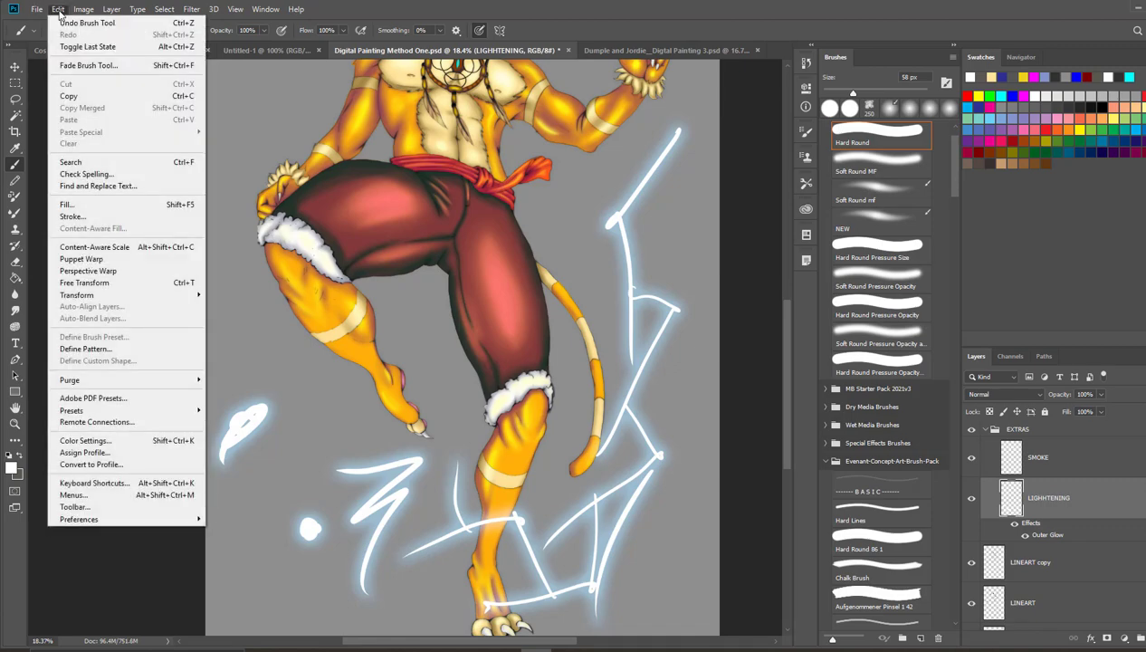
click(87, 23)
click(57, 9)
click(57, 9)
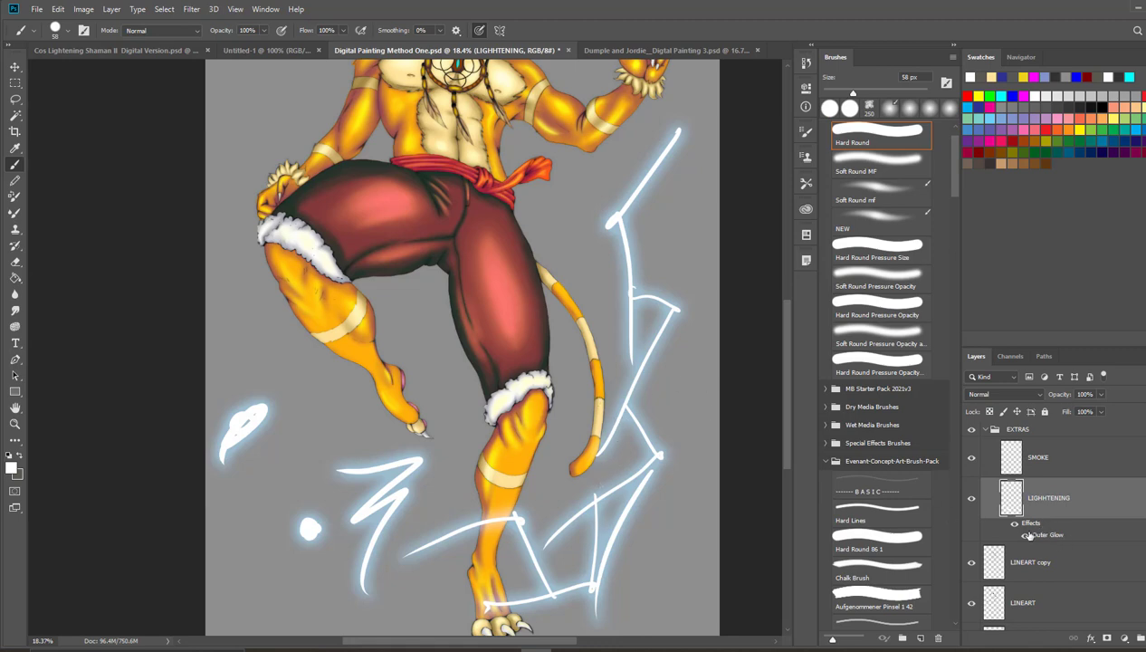
Step: Compare the lightning strokes with the layer's effects hidden and shown, leaving the Outer Glow visible
right_click(1070, 537)
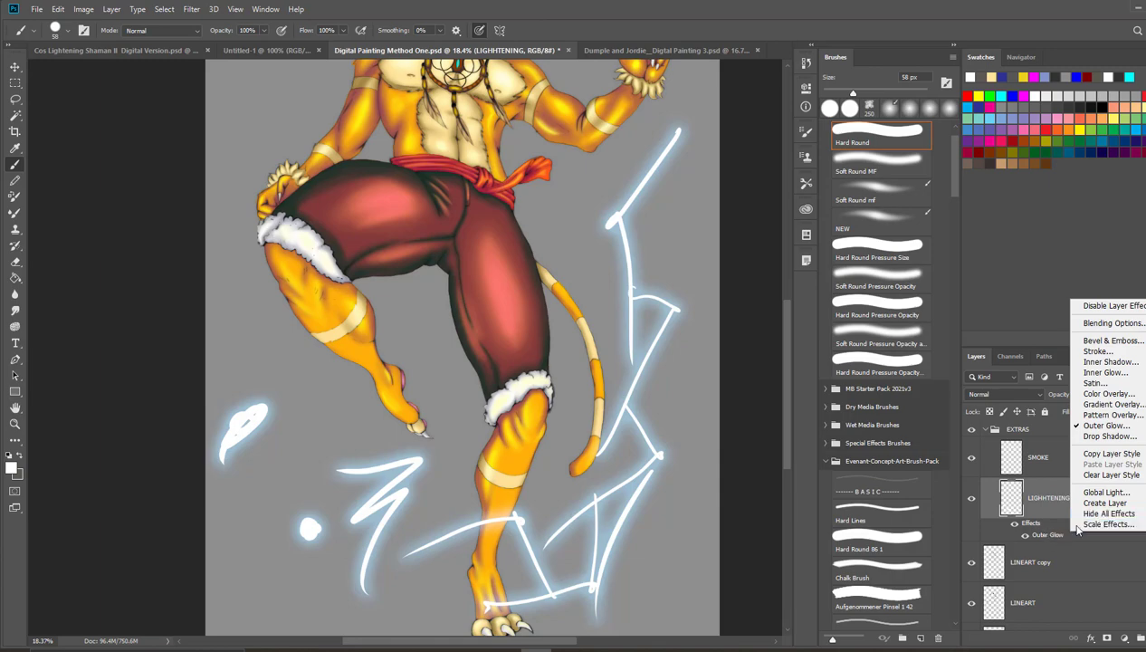
click(1108, 514)
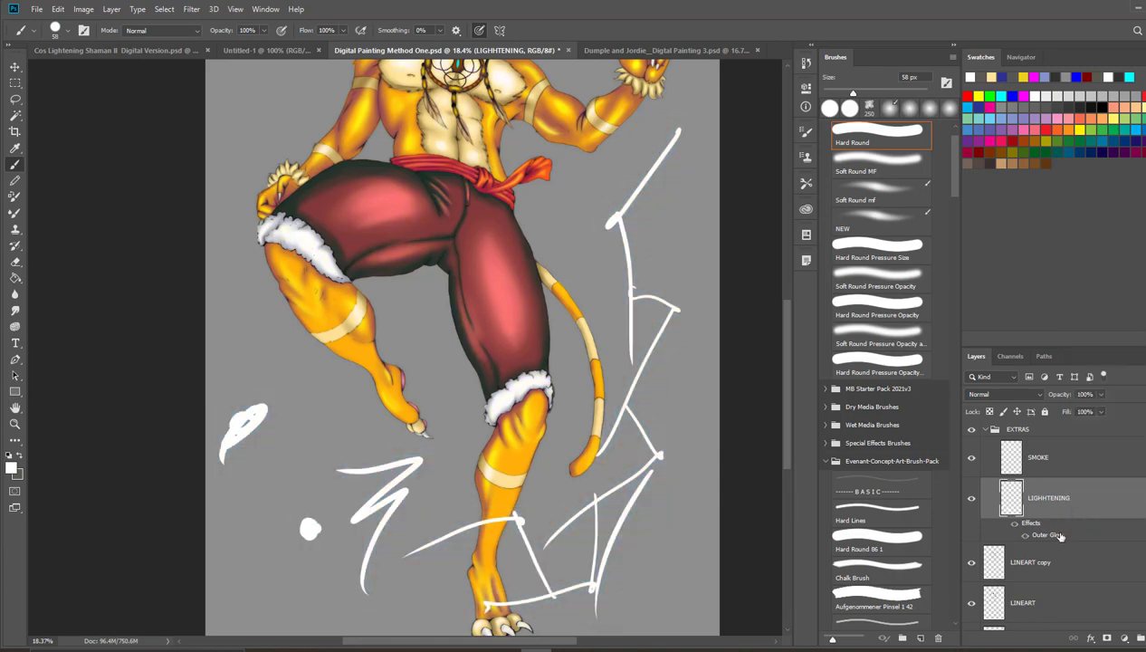
right_click(1065, 535)
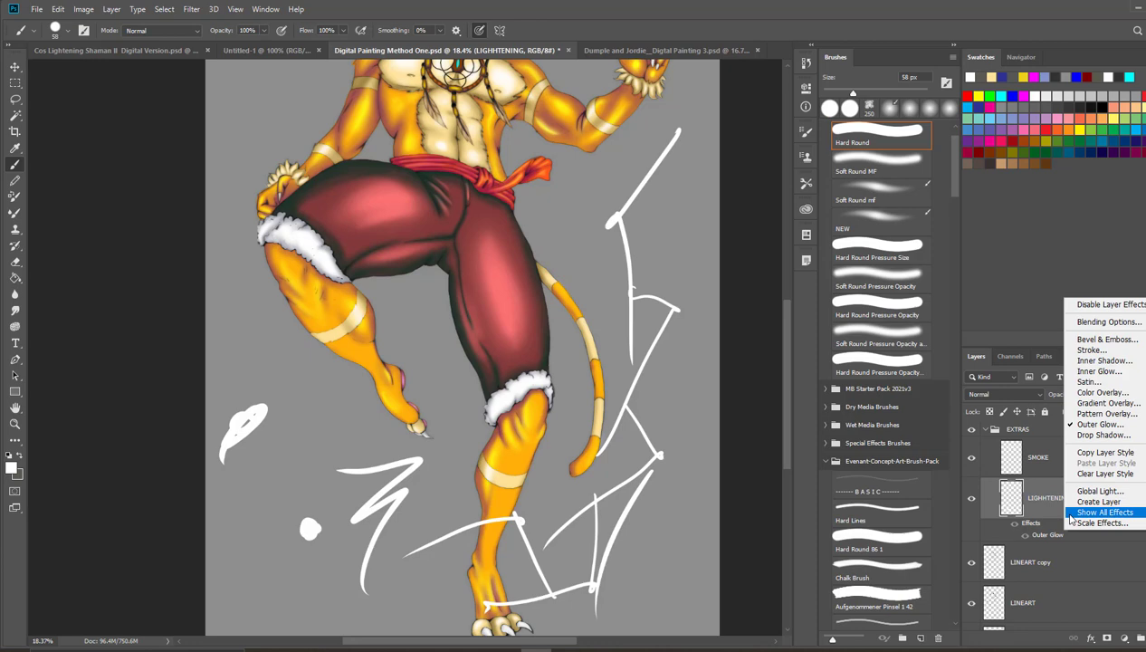
click(1071, 513)
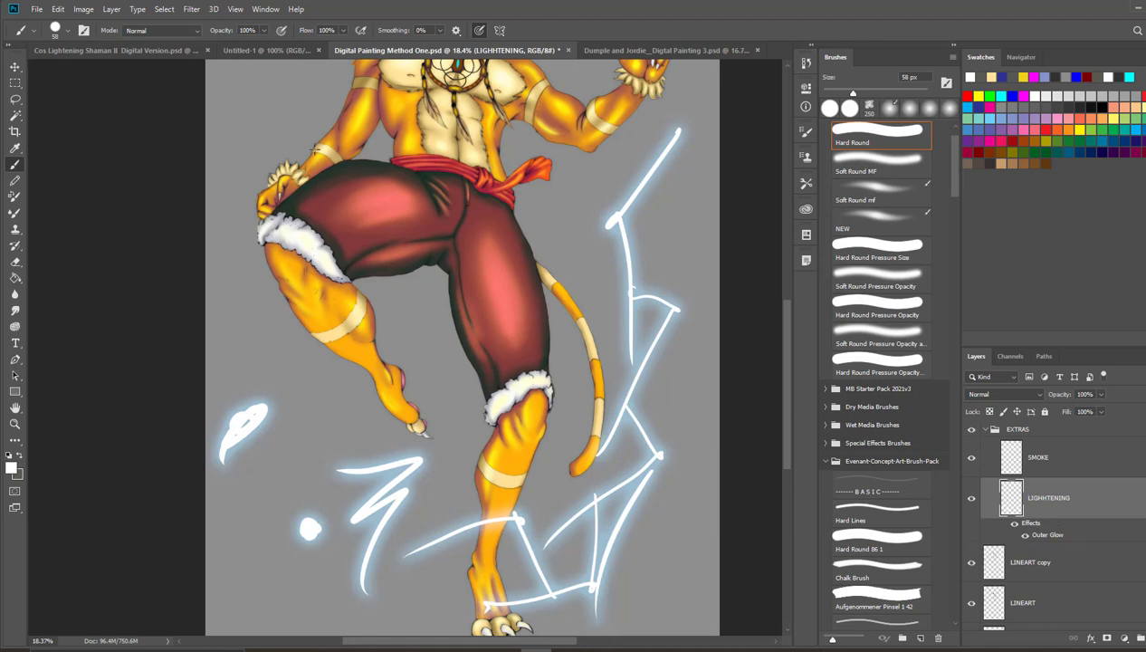
Step: Paint thin branching lightning bolts around both lower legs and feet in place of the test strokes
drag(95, 70, 75, 73)
click(68, 38)
mouse_move(299, 325)
mouse_down()
mouse_move(353, 310)
mouse_move(338, 321)
mouse_move(333, 369)
mouse_move(374, 357)
mouse_move(369, 307)
mouse_move(400, 363)
mouse_move(379, 419)
mouse_move(389, 394)
mouse_move(434, 435)
mouse_move(444, 506)
mouse_move(443, 482)
mouse_move(476, 497)
mouse_move(456, 488)
mouse_move(461, 561)
mouse_move(487, 575)
mouse_move(513, 571)
mouse_move(518, 584)
mouse_move(491, 603)
mouse_move(434, 457)
mouse_move(475, 481)
mouse_up()
drag(475, 481, 487, 554)
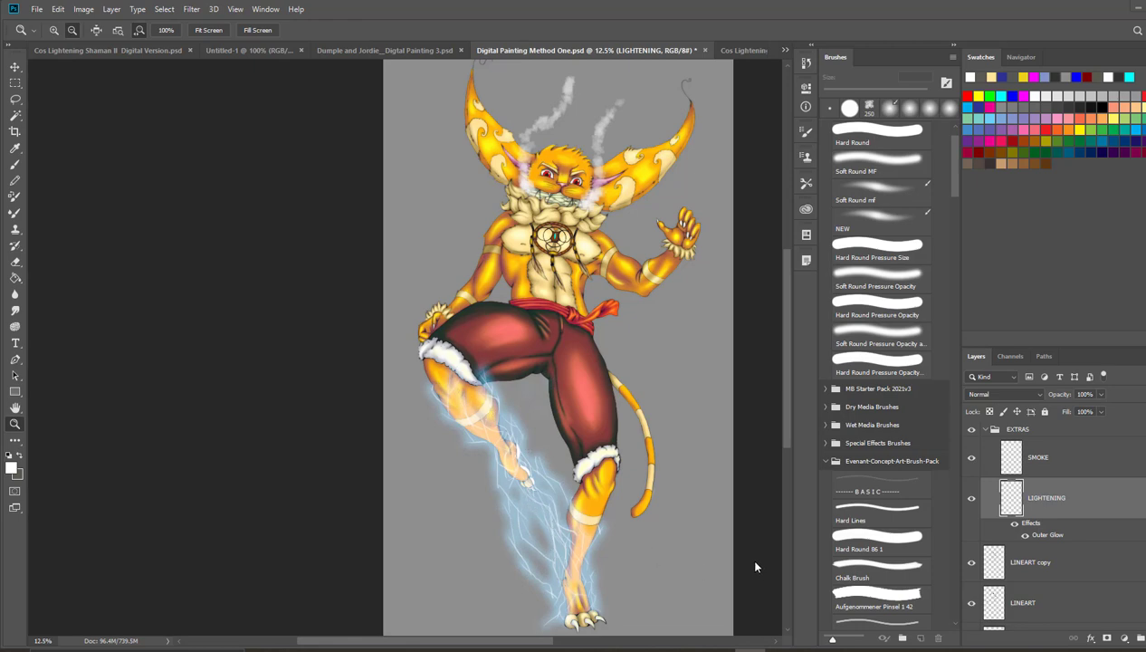
Step: Switch to the document Cos Lightening Shaman II Digital Version.png
click(738, 49)
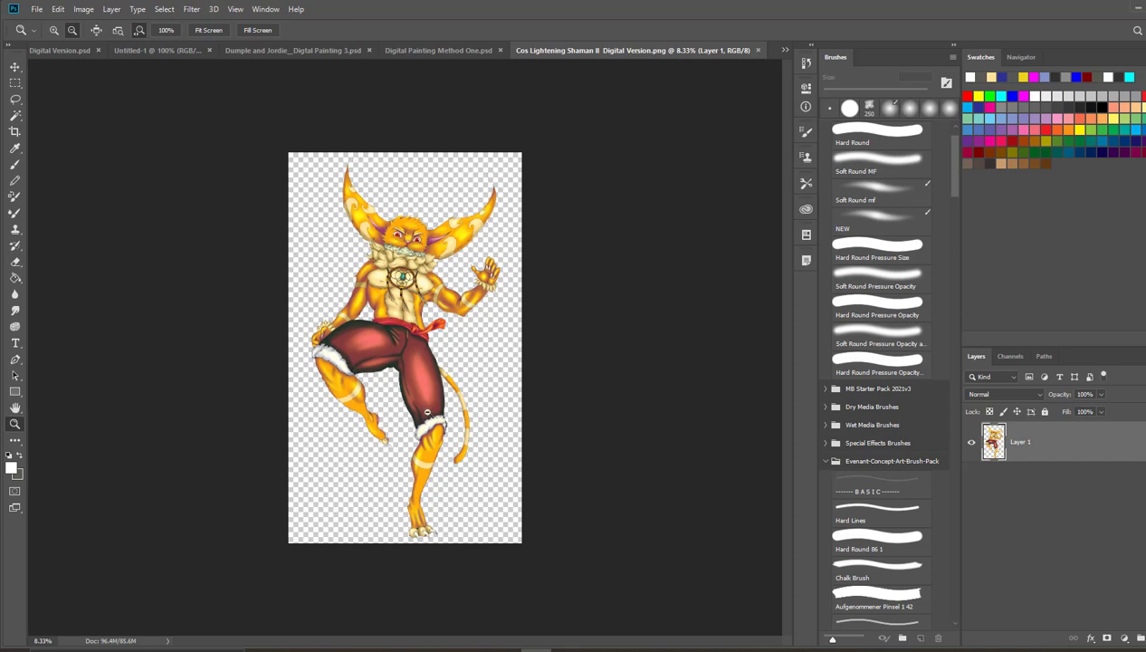
click(15, 82)
drag(288, 153, 685, 583)
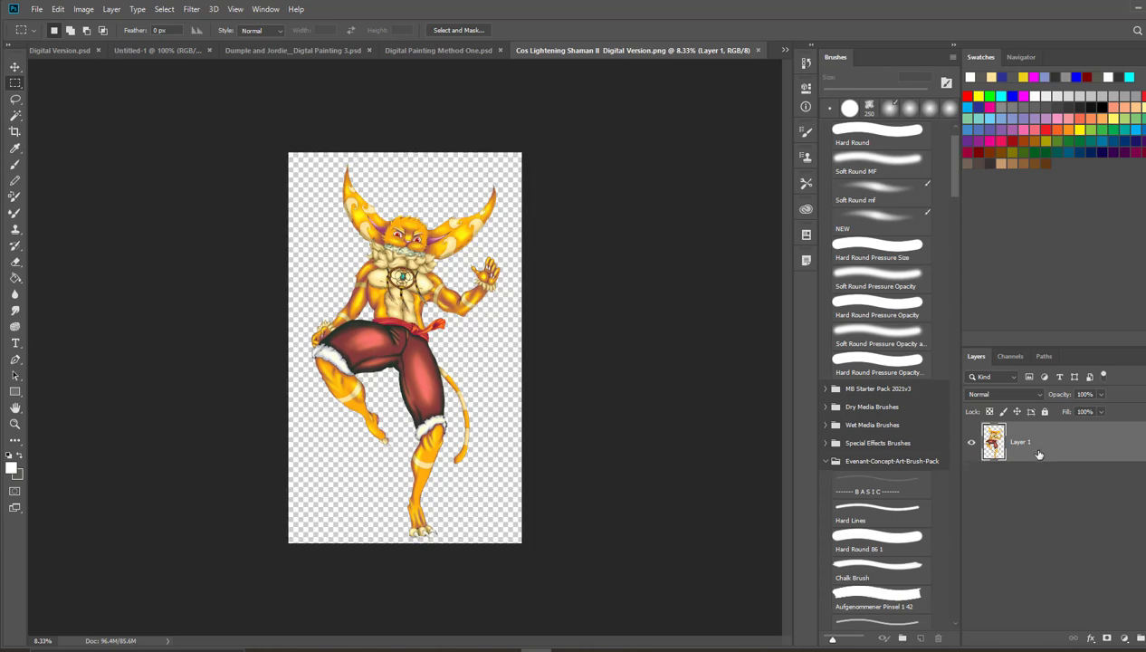
right_click(994, 448)
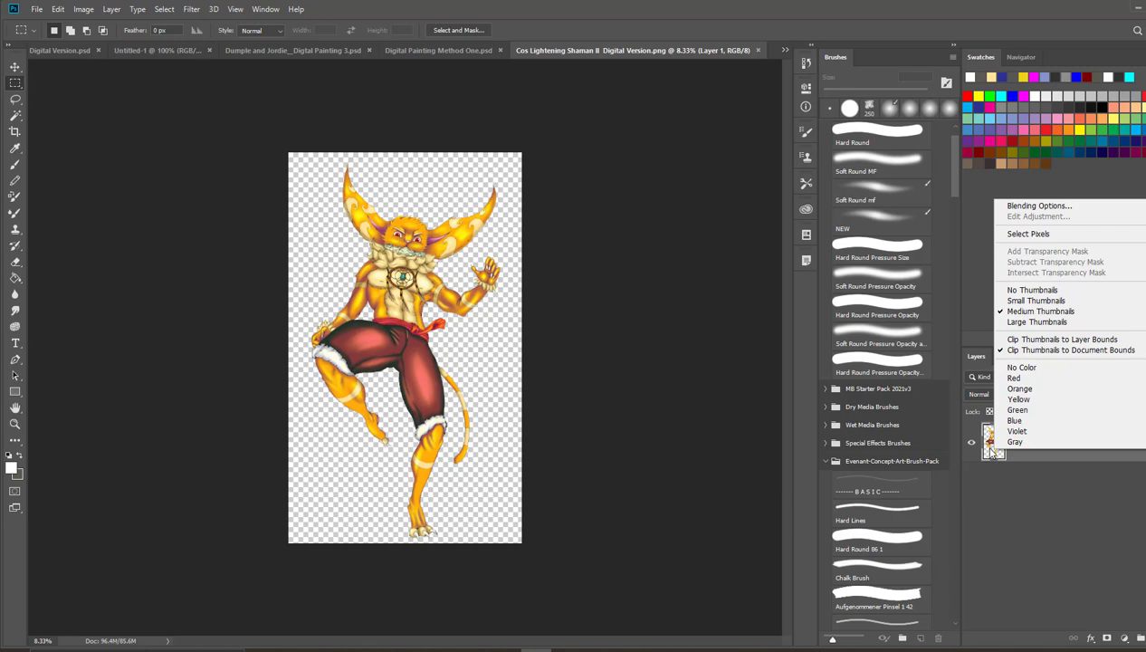
click(999, 489)
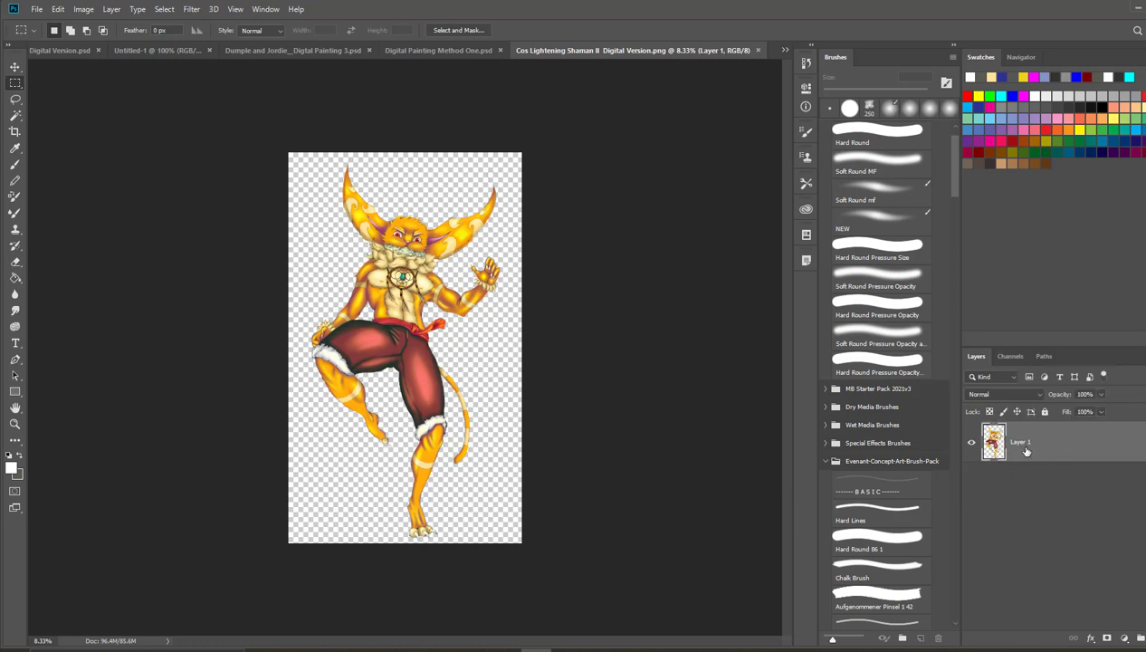
Step: Duplicate Layer 1 into the Digital Painting Method One.psd document under the name notion blur
right_click(1041, 450)
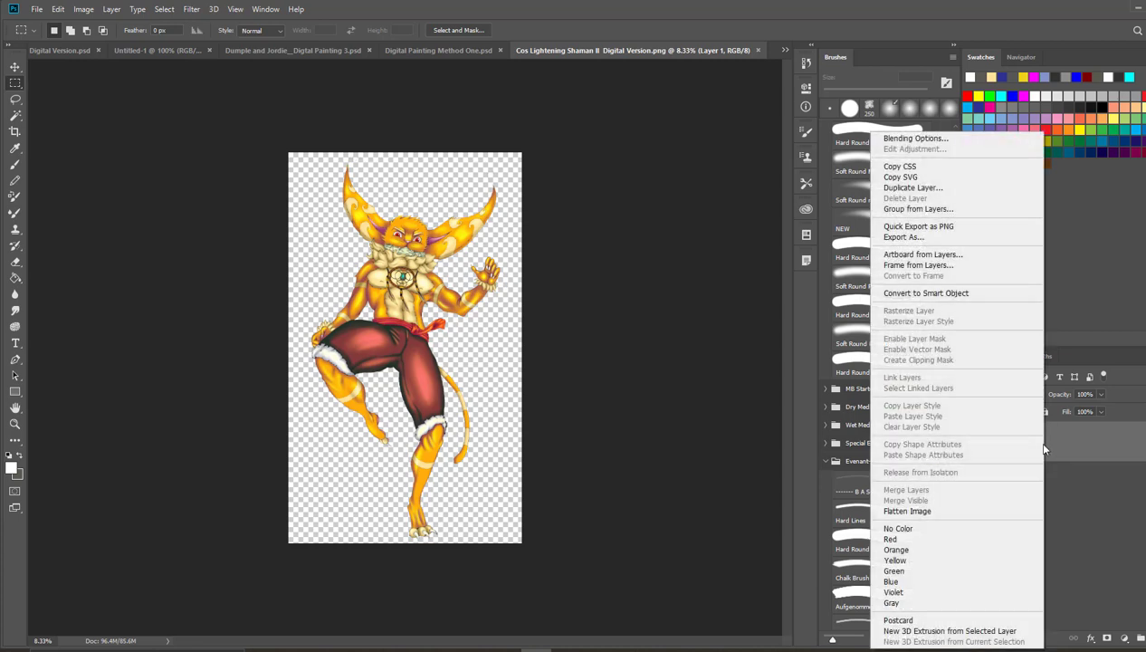
click(900, 187)
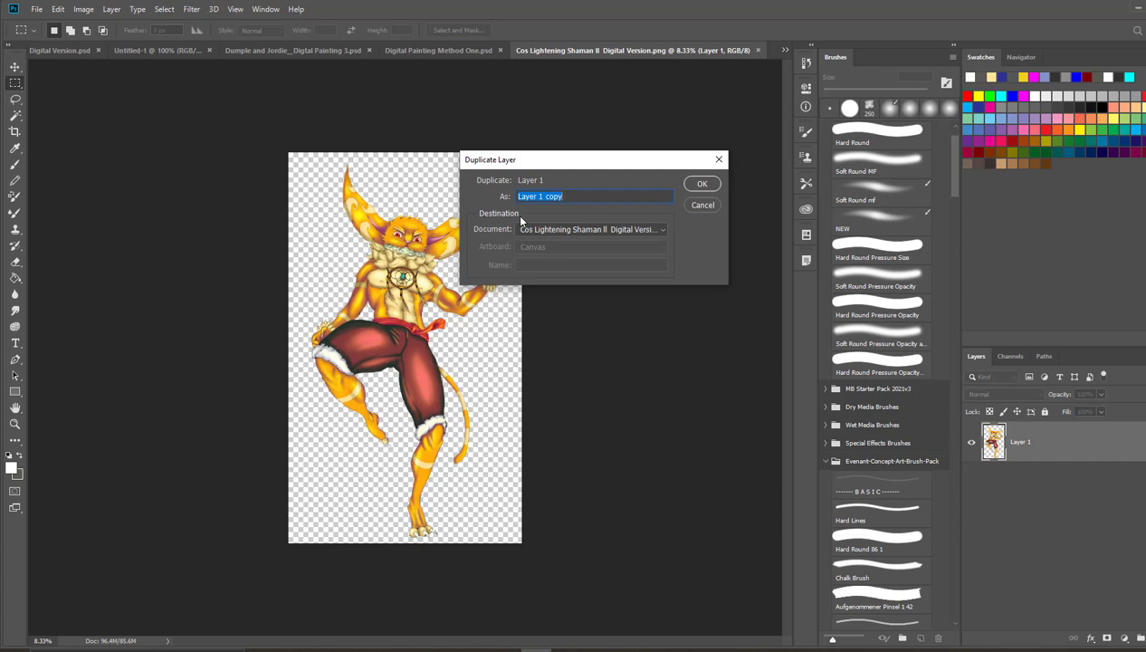
click(552, 229)
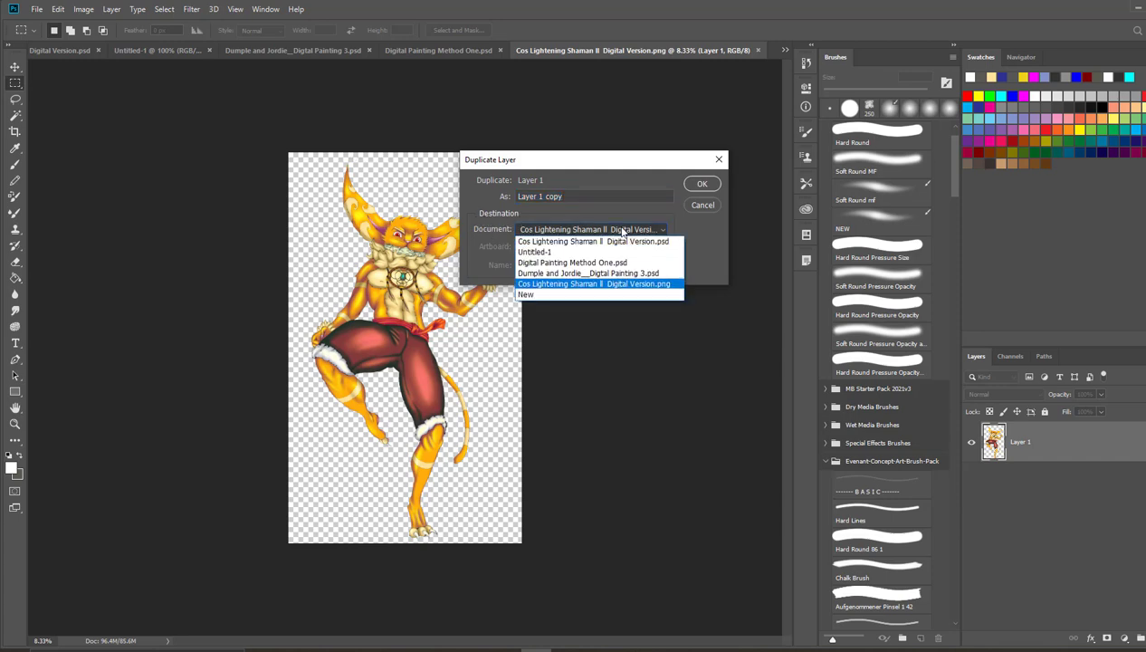
click(568, 263)
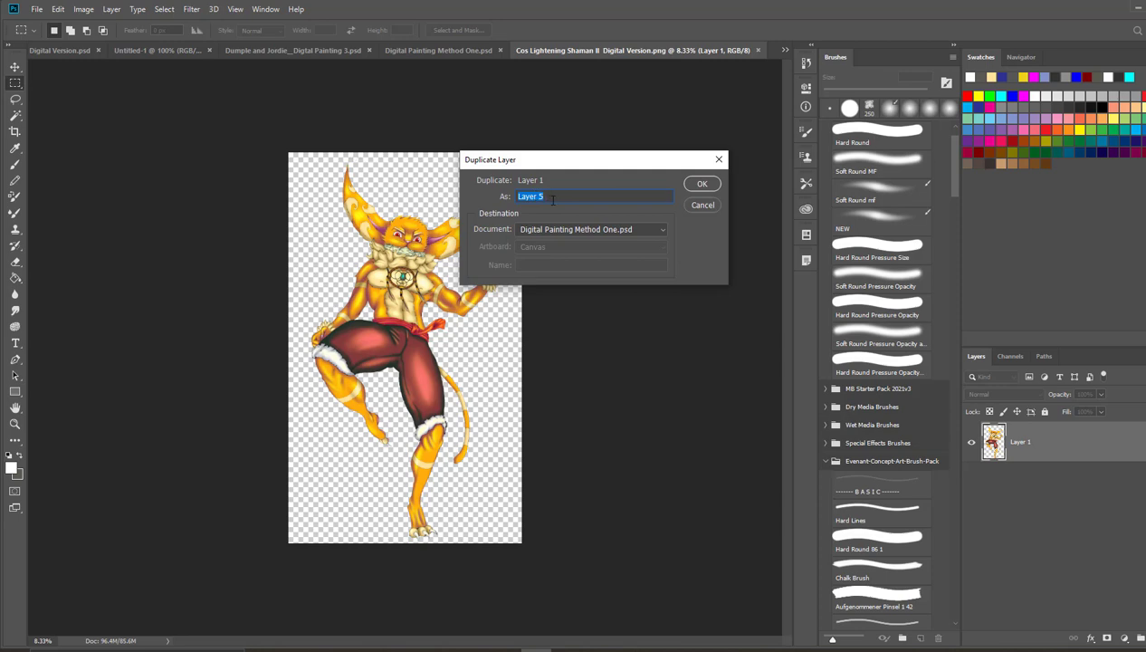
key(BackSpace)
key(Return)
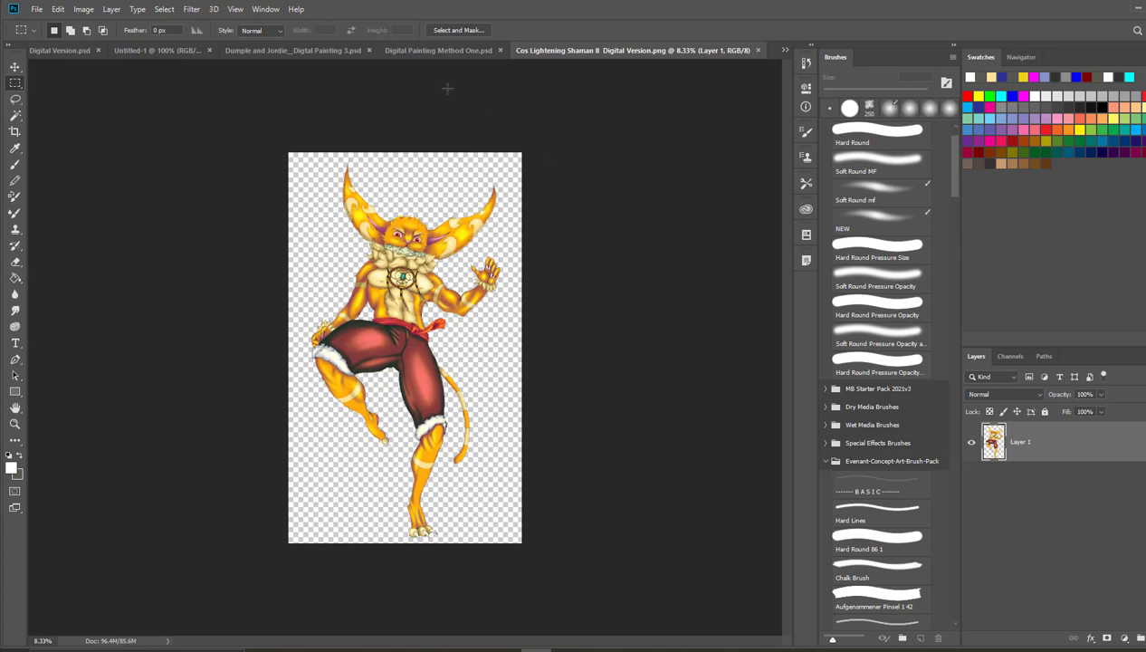
Step: Switch to Digital Painting Method One.psd and rename the duplicated character layer motion blur
click(442, 52)
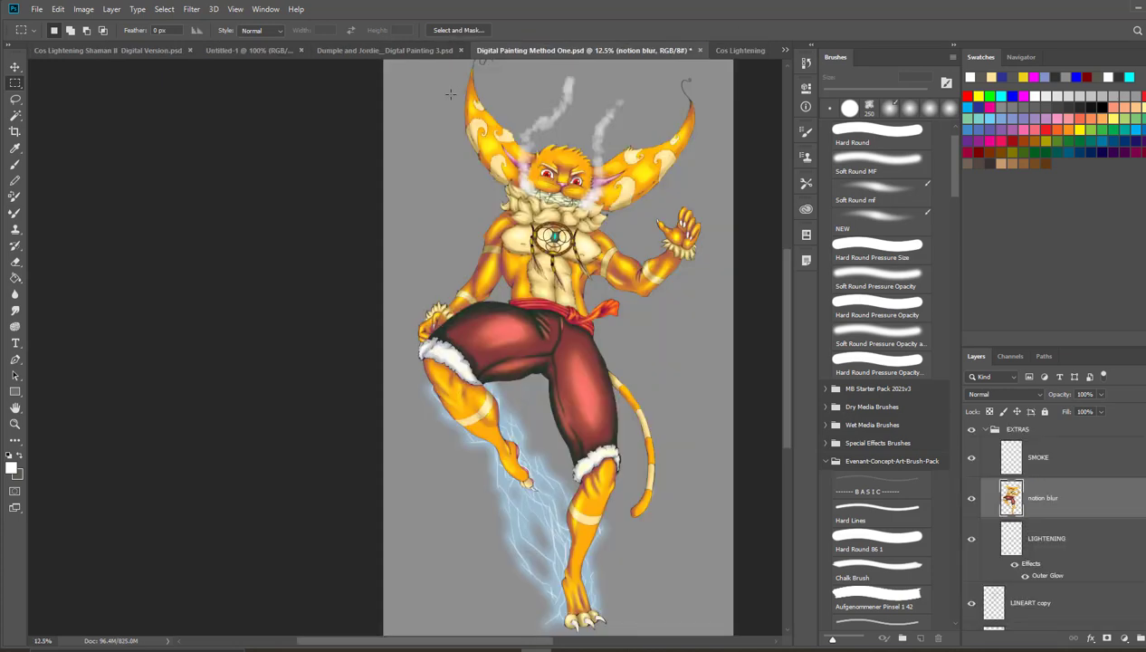
double_click(1032, 498)
text(motion blur)
key(Return)
Step: Apply a Motion Blur filter to the motion blur layer with an angle of -74° and a distance of 103 pixels
click(191, 9)
mouse_move(219, 156)
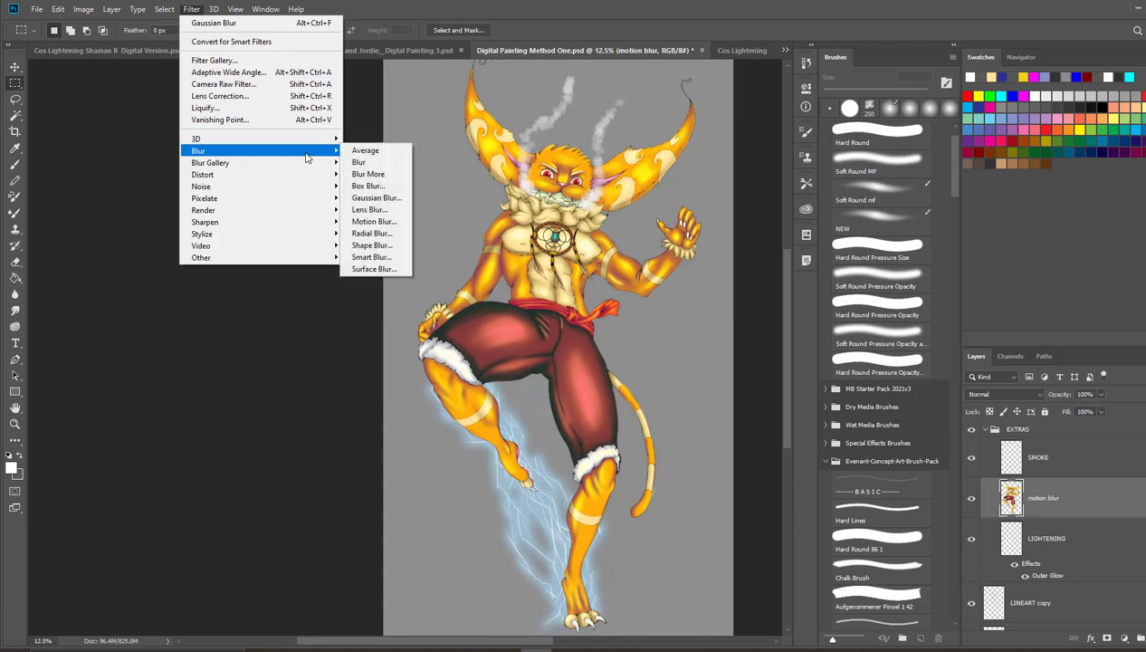
click(373, 222)
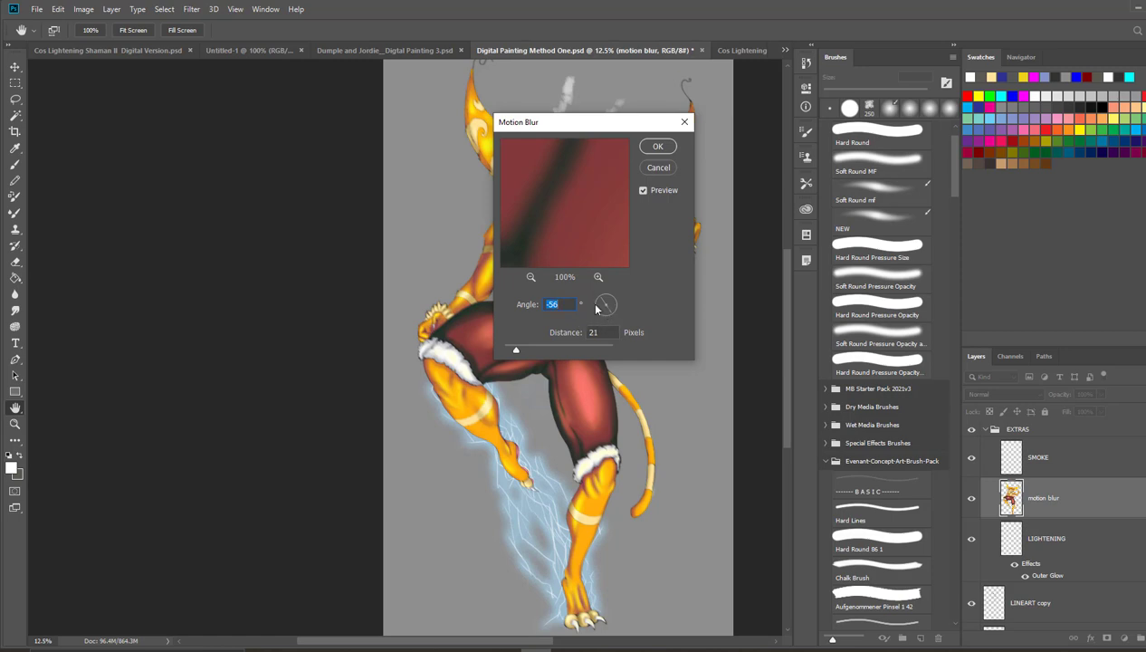
drag(603, 309, 607, 312)
drag(515, 353, 541, 355)
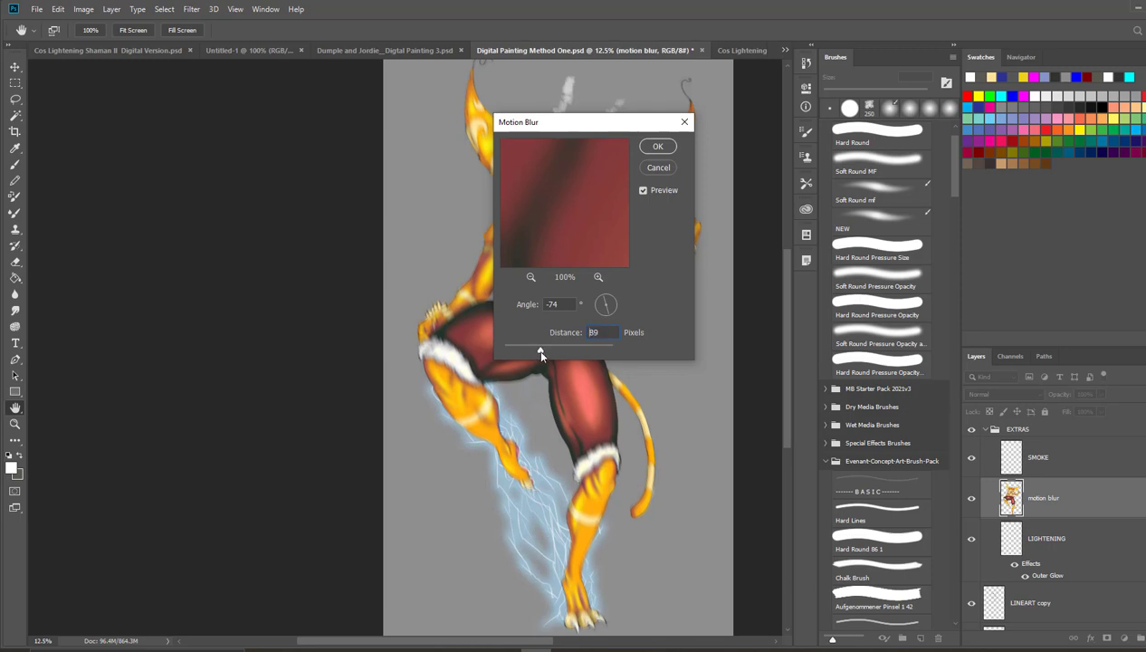
drag(539, 354, 541, 356)
drag(540, 355, 544, 354)
click(659, 147)
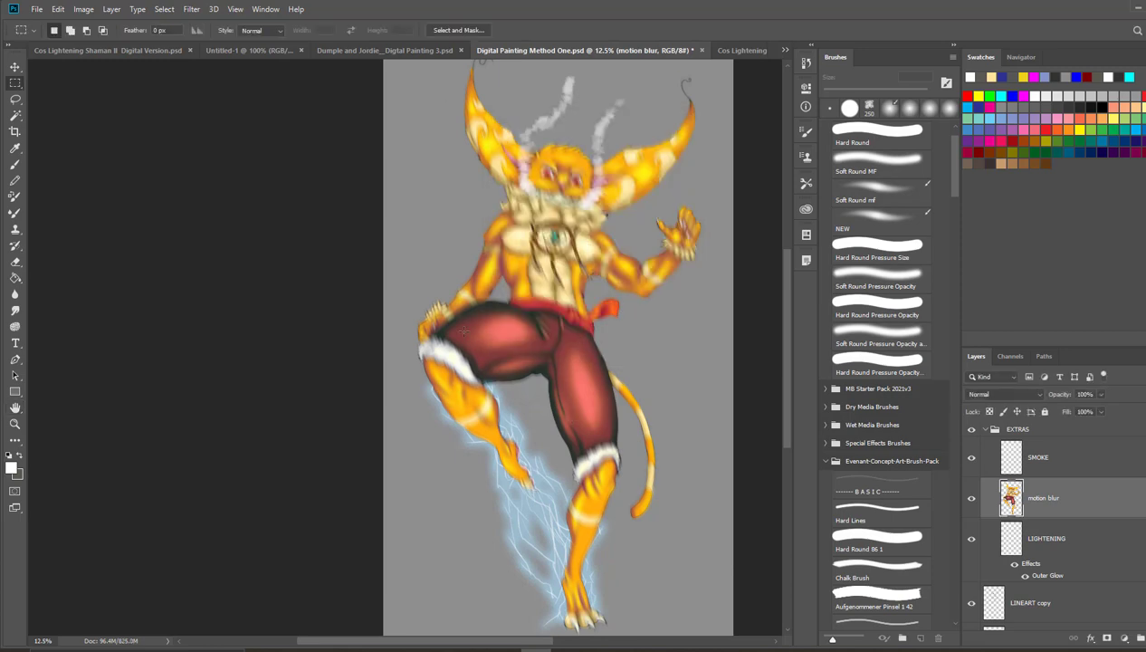
Step: Move the LIGHTENING layer above the motion blur layer in the EXTRAS group
click(1035, 538)
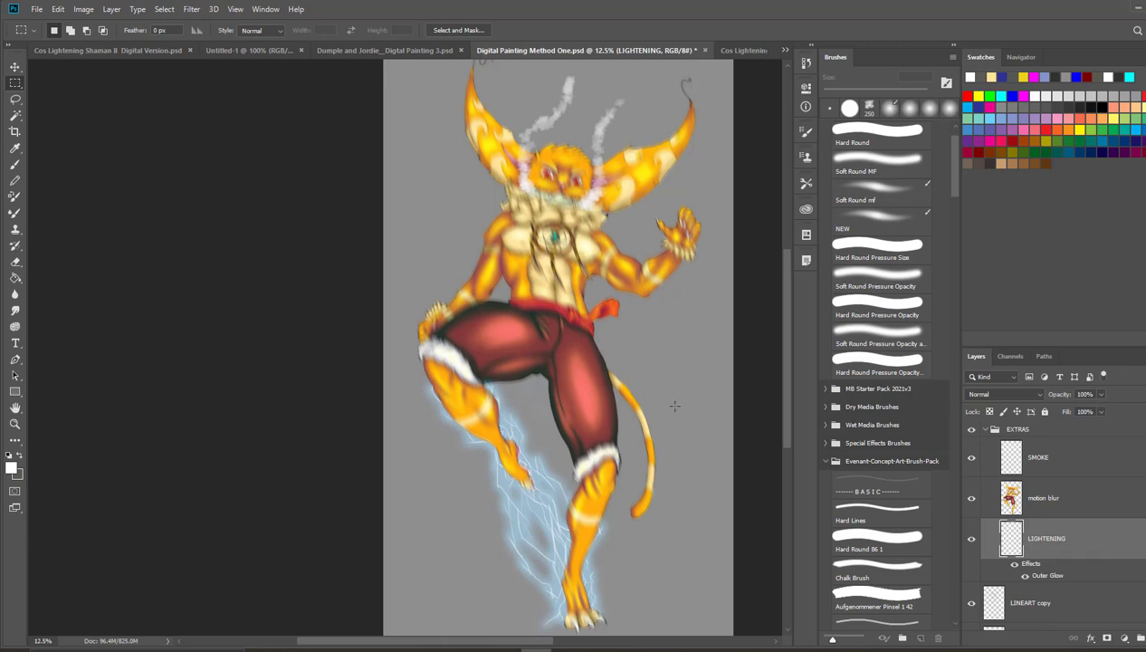
drag(1065, 544, 1055, 489)
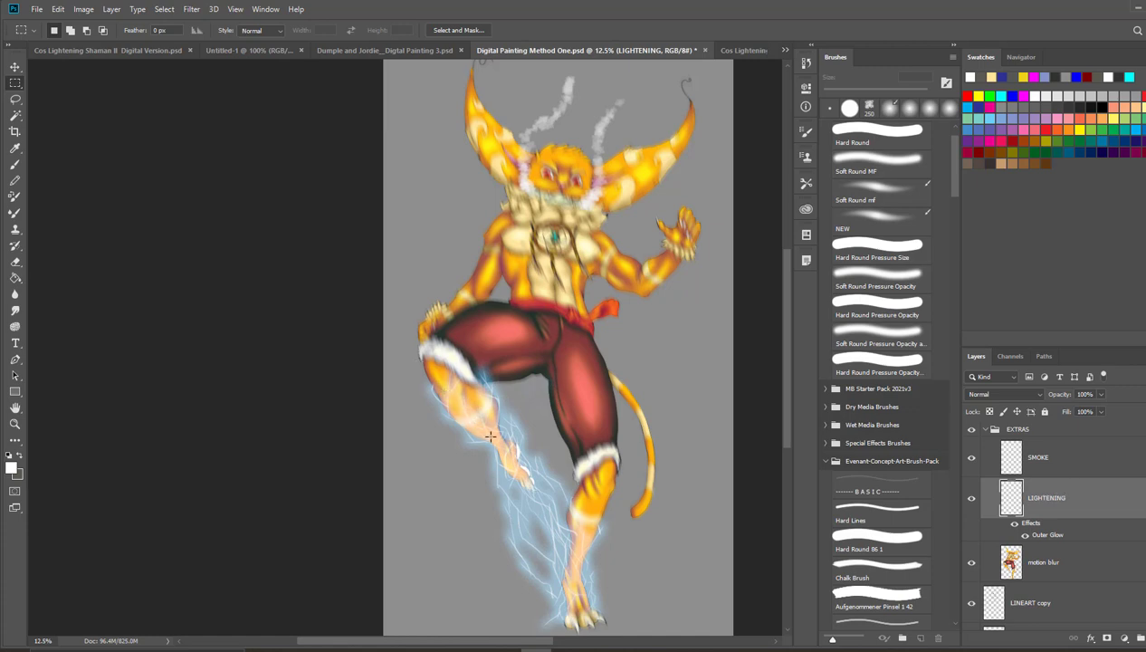
Step: On the motion blur layer, erase the blur over the standing leg, tail, sash and raised arm with the Soft Round MF eraser at 600 px
click(1065, 571)
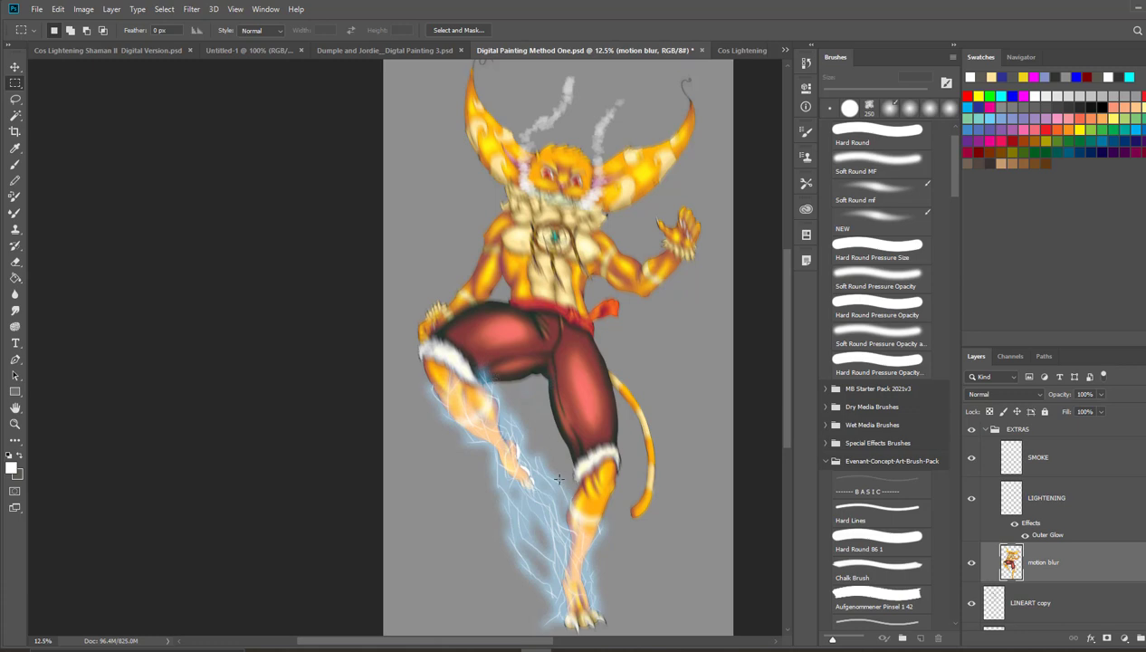
scroll(587, 593, down, 1)
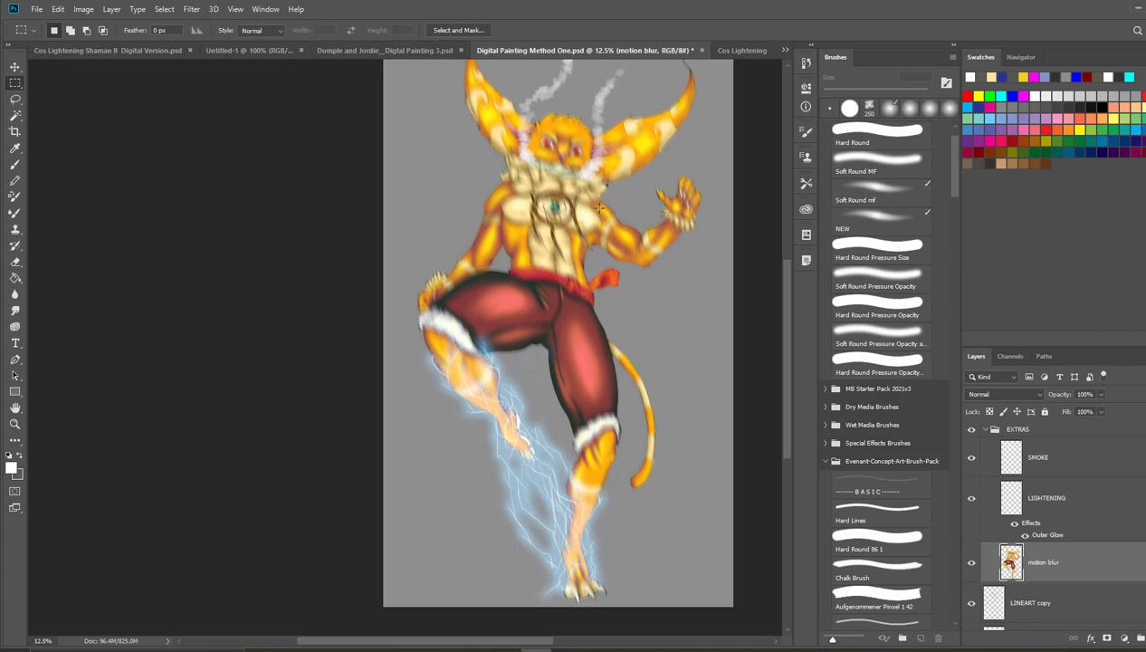
scroll(593, 206, up, 1)
scroll(600, 205, down, 1)
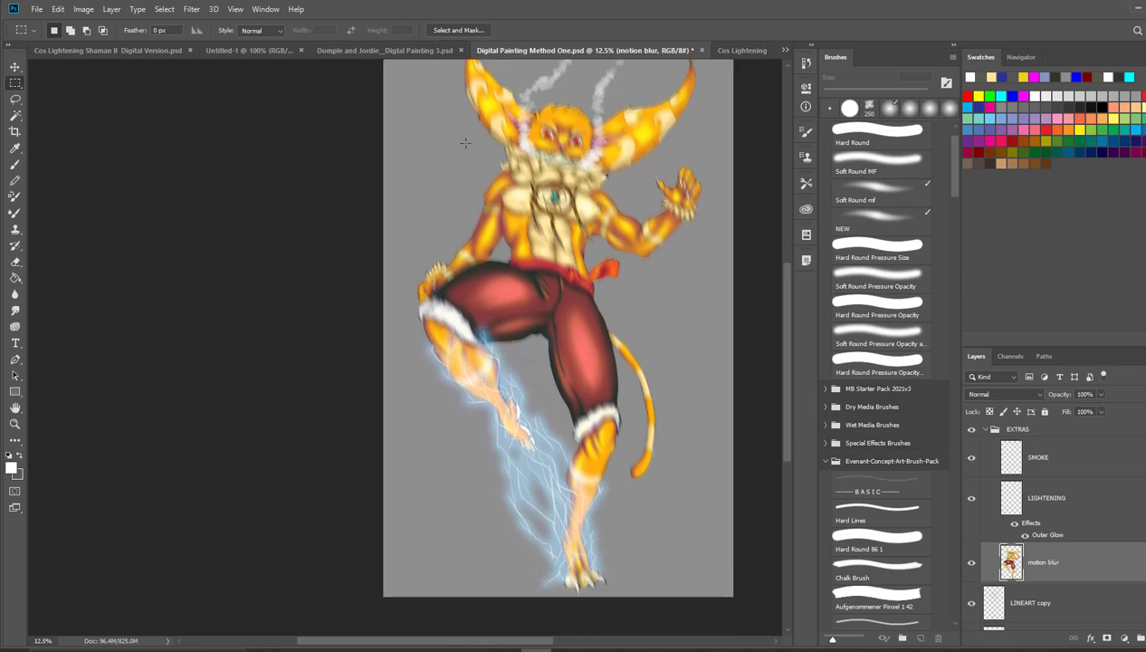
click(14, 261)
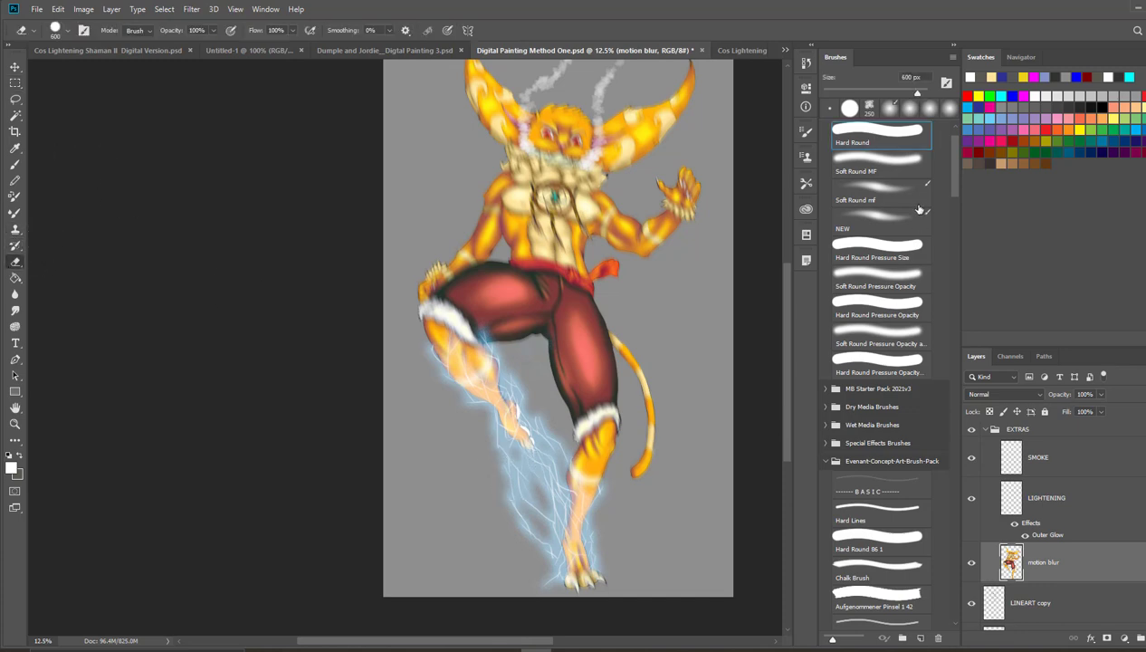
click(894, 171)
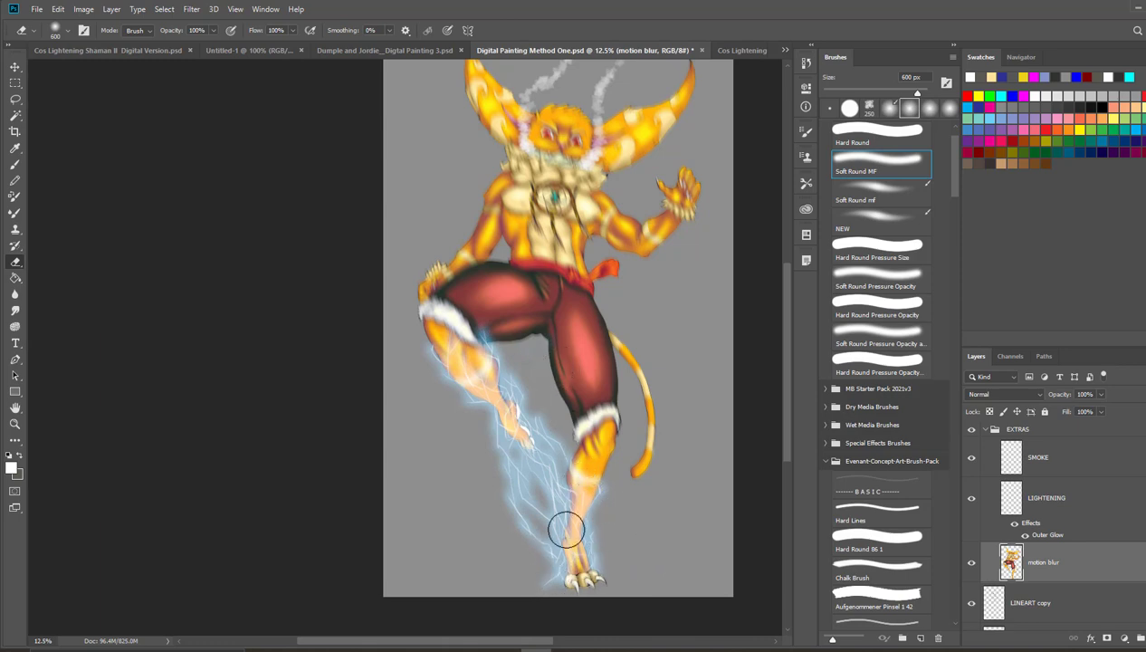
click(638, 389)
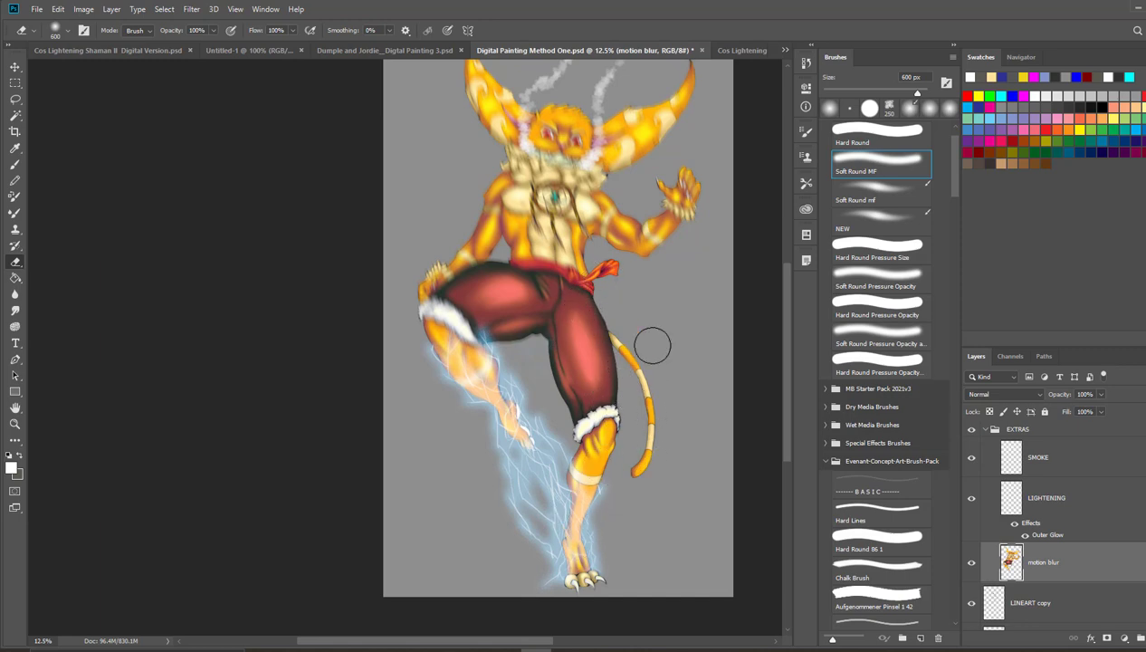
mouse_move(625, 232)
mouse_down()
mouse_move(677, 220)
mouse_move(651, 244)
mouse_move(641, 238)
mouse_move(667, 196)
mouse_move(629, 224)
mouse_move(639, 231)
mouse_move(672, 173)
mouse_move(683, 195)
mouse_move(668, 212)
mouse_move(642, 204)
mouse_move(606, 225)
mouse_move(654, 149)
mouse_move(613, 190)
mouse_move(714, 80)
mouse_up()
Step: Erase the blurred copy over the ears, face, torso, resting arm and waist, keeping the blur on the raised leg
drag(792, 338, 774, 296)
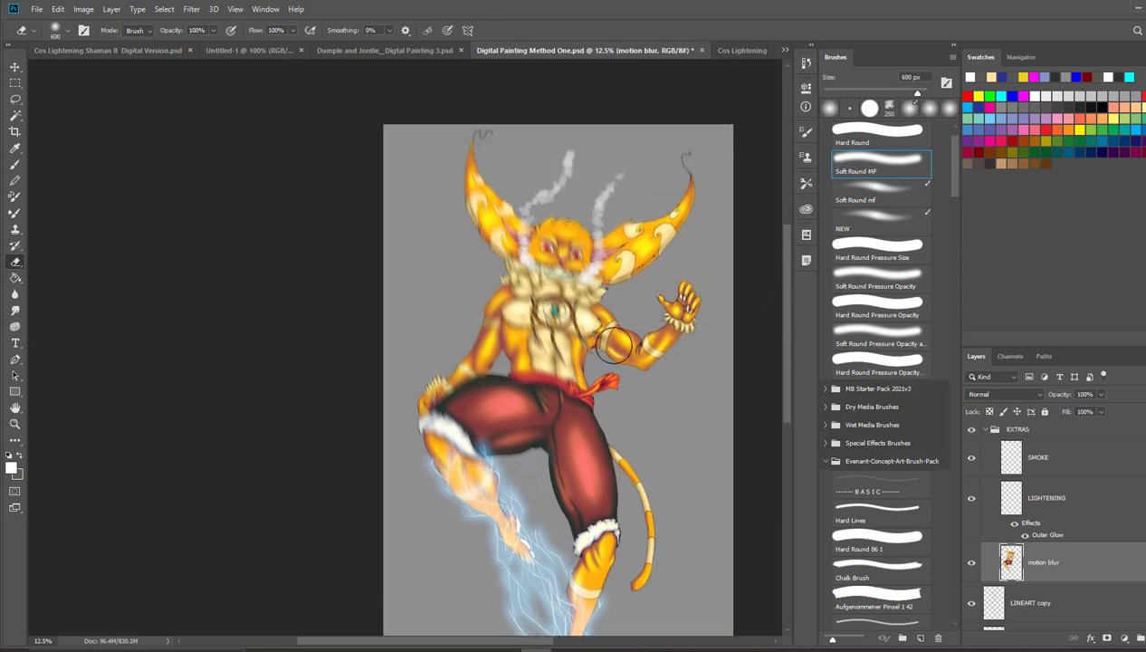
mouse_move(589, 378)
mouse_down()
mouse_move(499, 307)
mouse_move(439, 368)
mouse_move(496, 306)
mouse_move(427, 383)
mouse_move(557, 200)
mouse_move(543, 224)
mouse_move(595, 236)
mouse_move(667, 232)
mouse_move(657, 217)
mouse_move(580, 290)
mouse_move(557, 295)
mouse_move(534, 337)
mouse_move(583, 347)
mouse_move(565, 318)
mouse_move(532, 320)
mouse_move(507, 283)
mouse_up()
drag(491, 330, 573, 473)
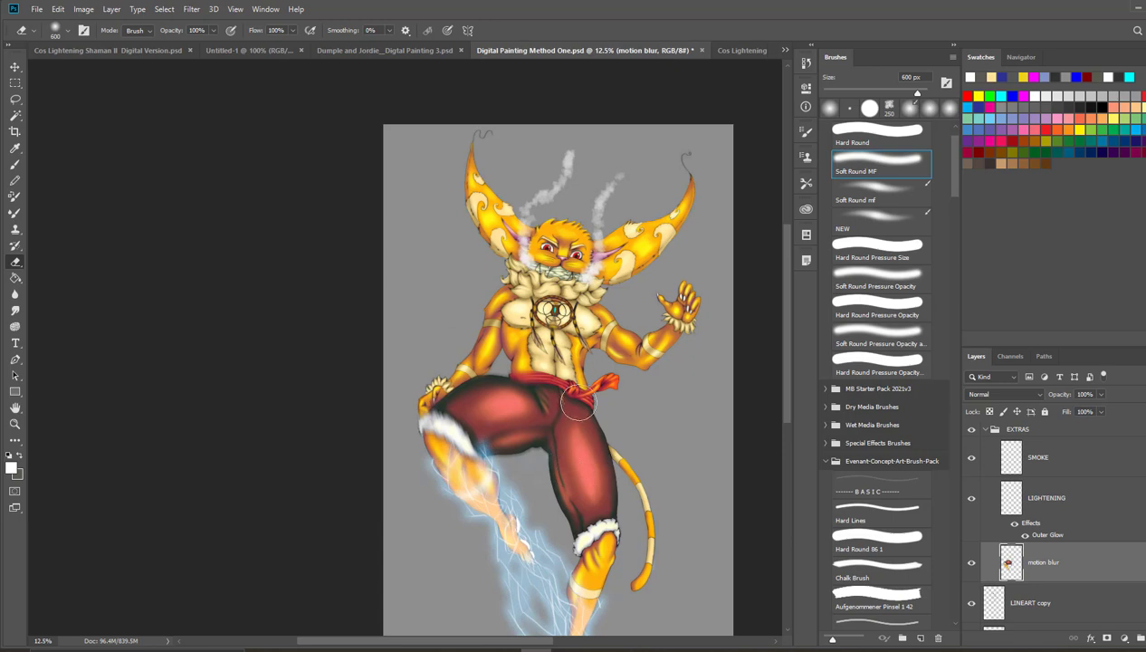
mouse_move(531, 358)
mouse_down()
mouse_move(570, 365)
mouse_move(533, 361)
mouse_move(573, 409)
mouse_up()
Step: Apply Motion Blur again to the remaining raised-leg area at an angle of -74° and a distance of 253 pixels
scroll(673, 468, down, 3)
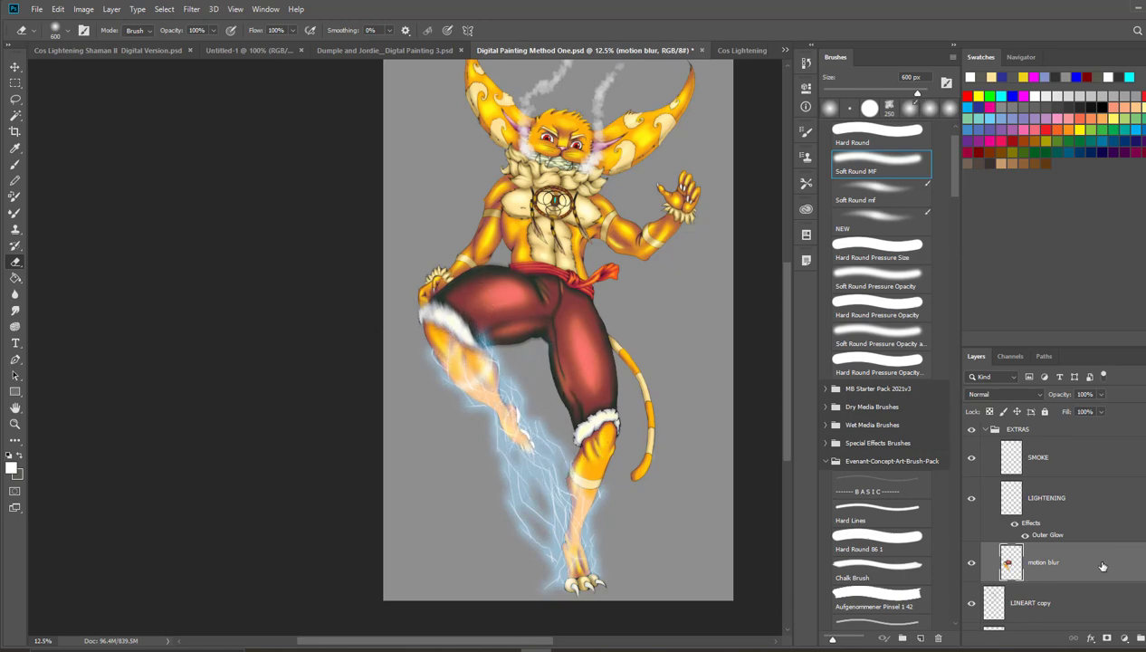
click(203, 10)
mouse_move(234, 152)
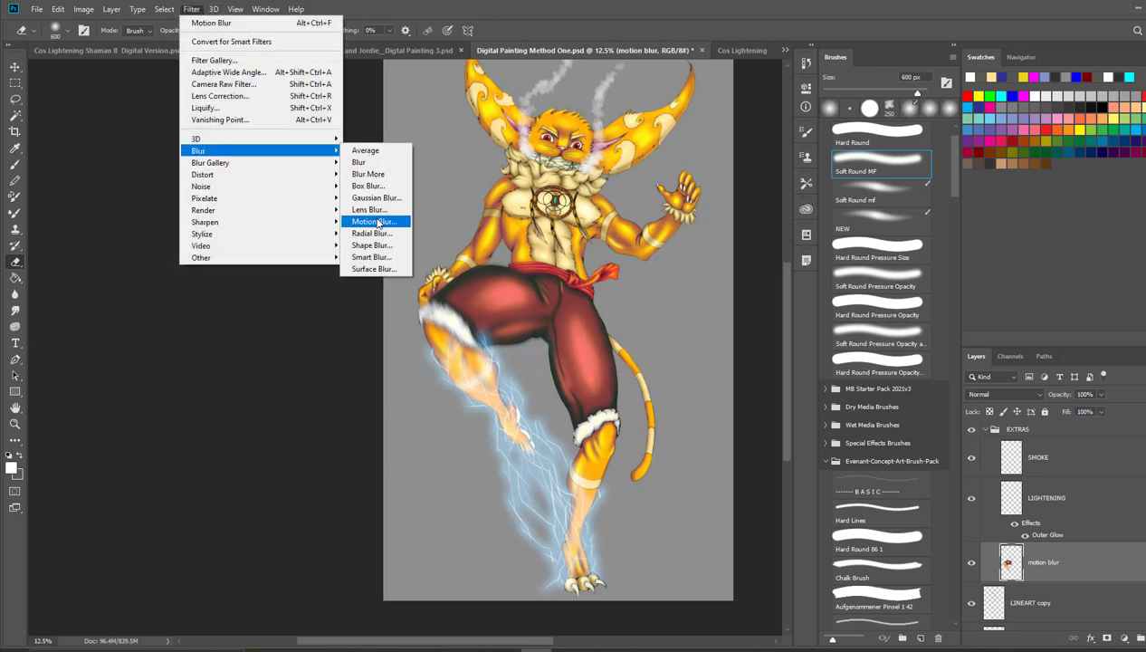
click(378, 223)
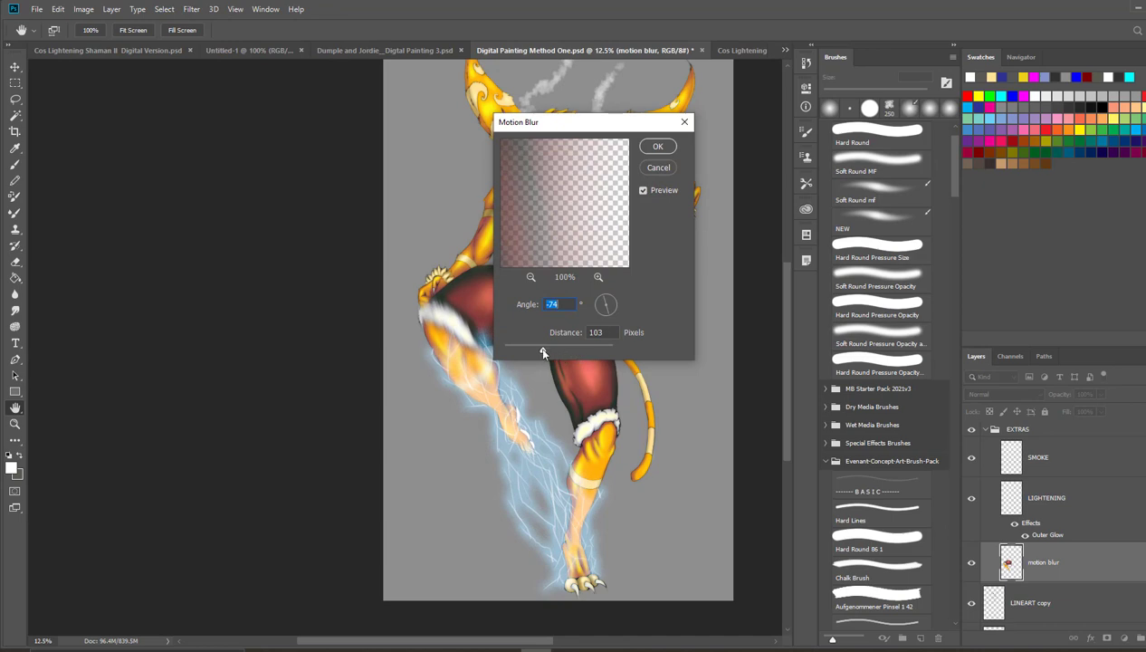
drag(550, 351, 584, 354)
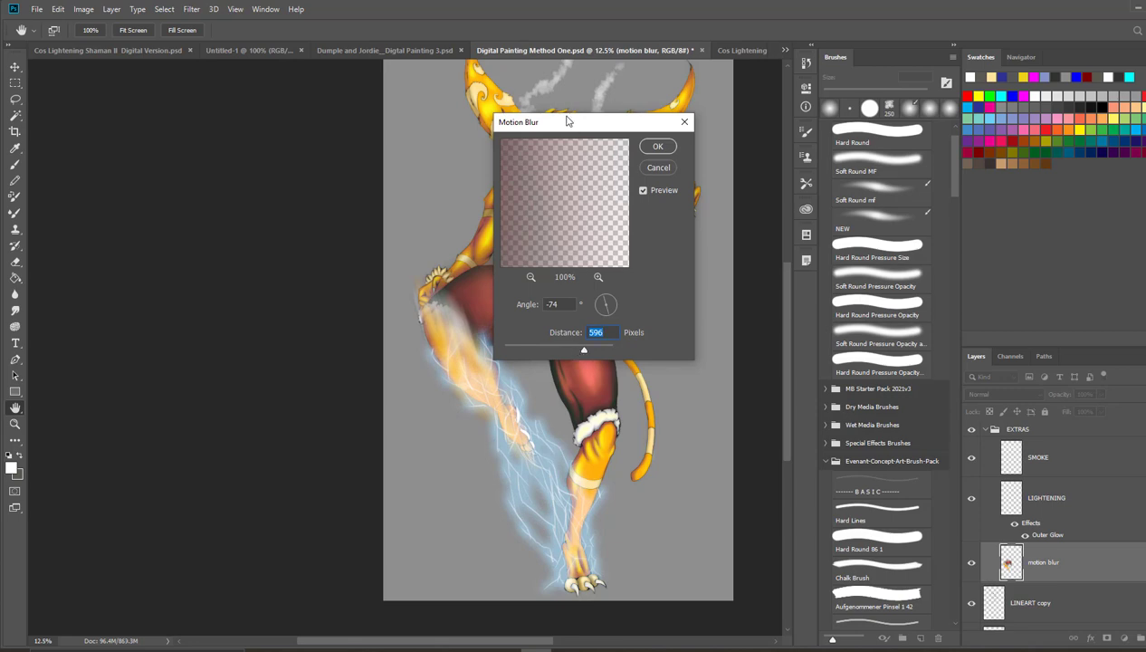
drag(566, 132, 714, 181)
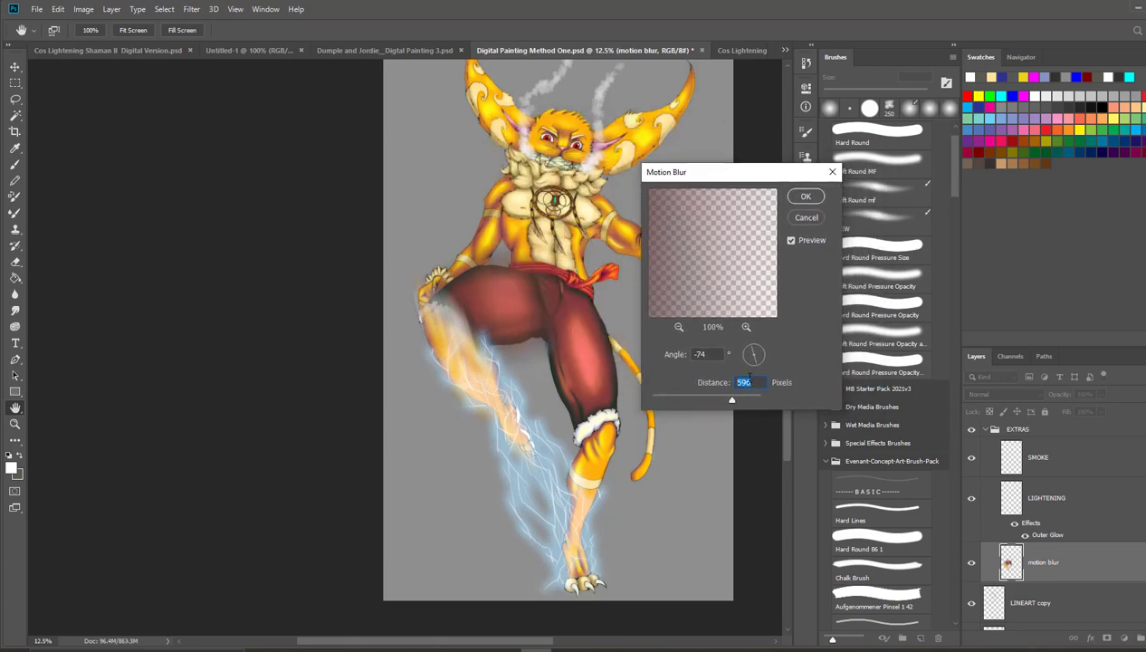
drag(730, 403, 725, 405)
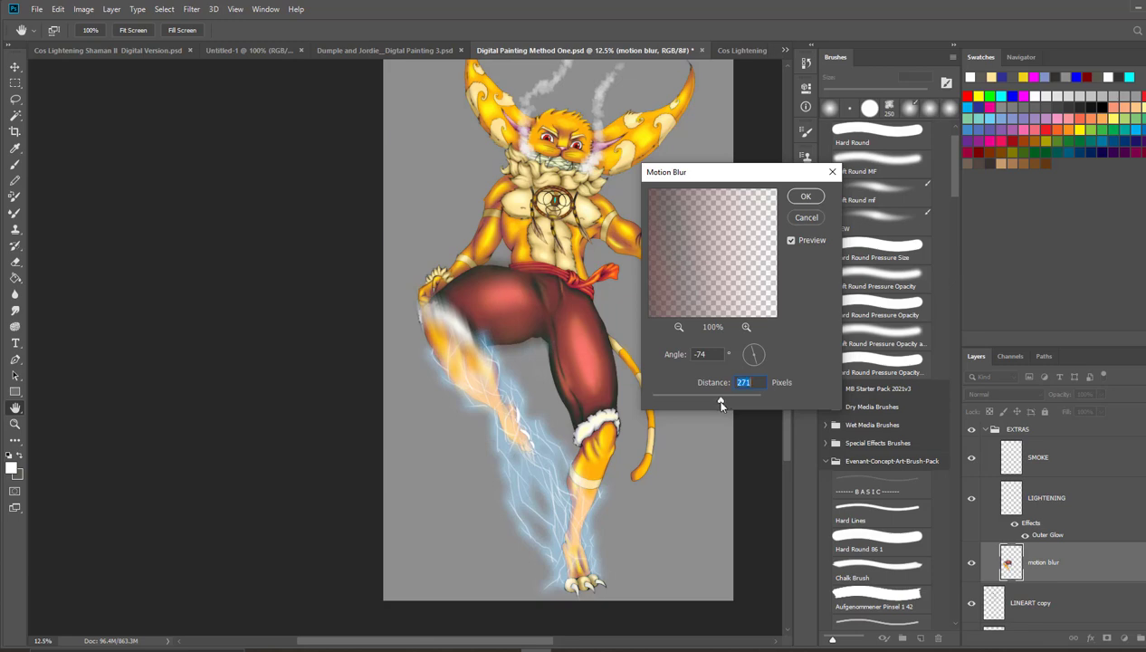
drag(721, 405, 718, 405)
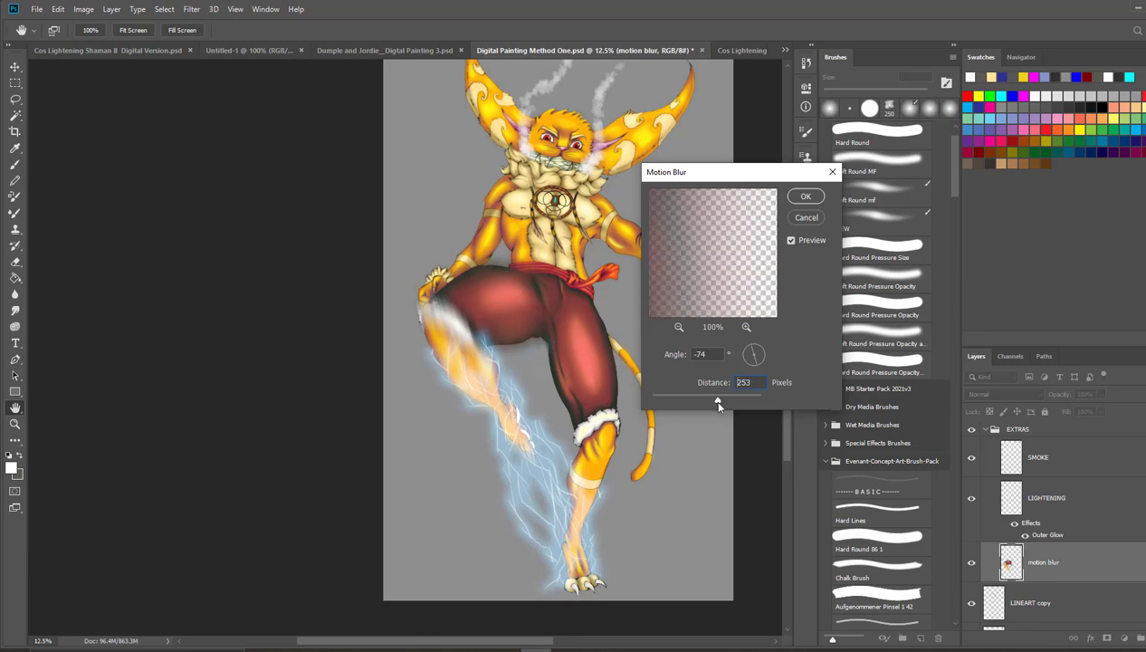
click(793, 197)
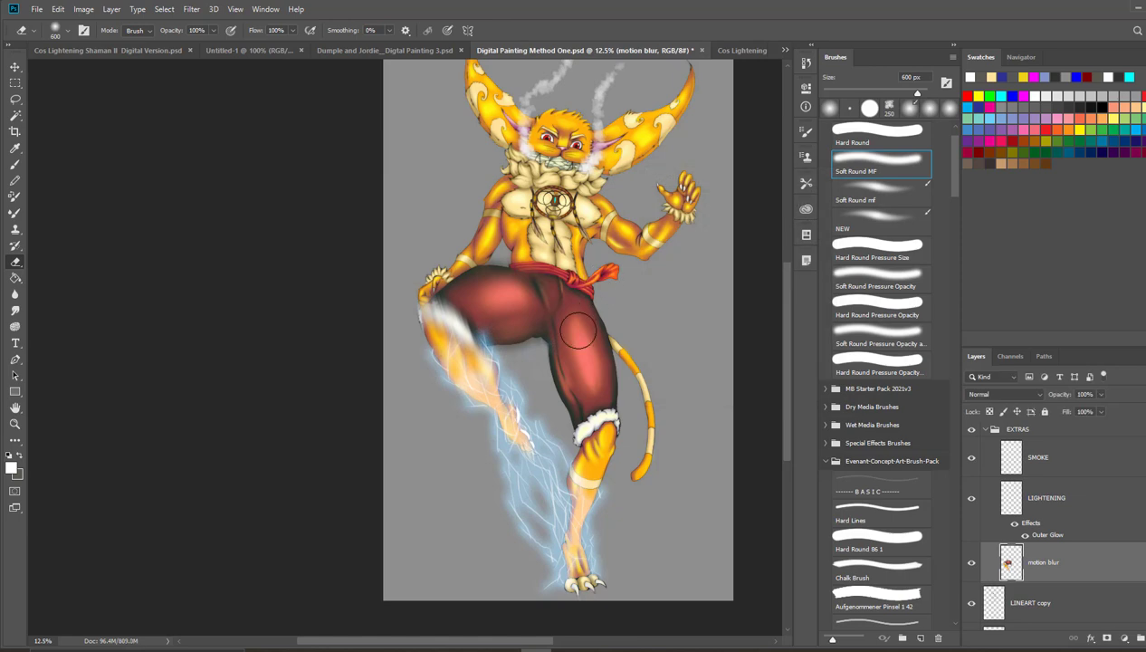